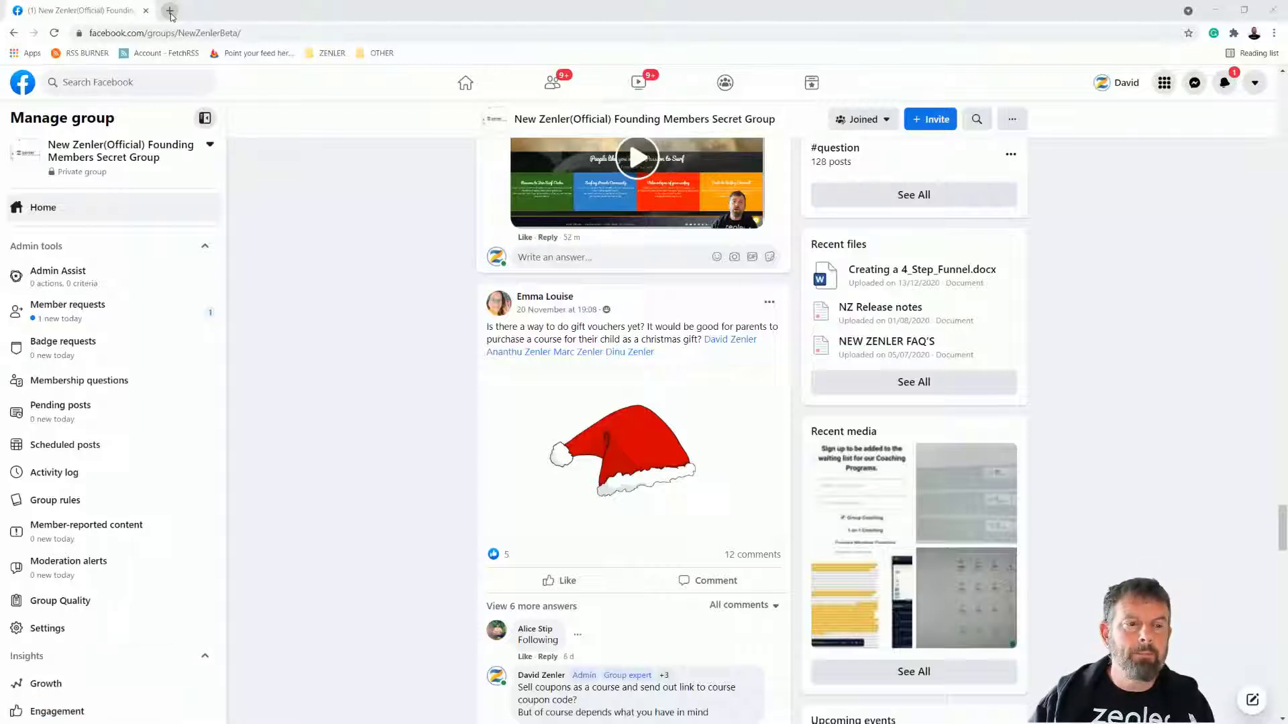
Step: Open a new browser tab beside the Facebook group page
left_click(171, 15)
Step: Load demo.newzenler.com, enter the Admin area, and open the Courses list showing Anxious Dogs
type("demo.newzenler.com")
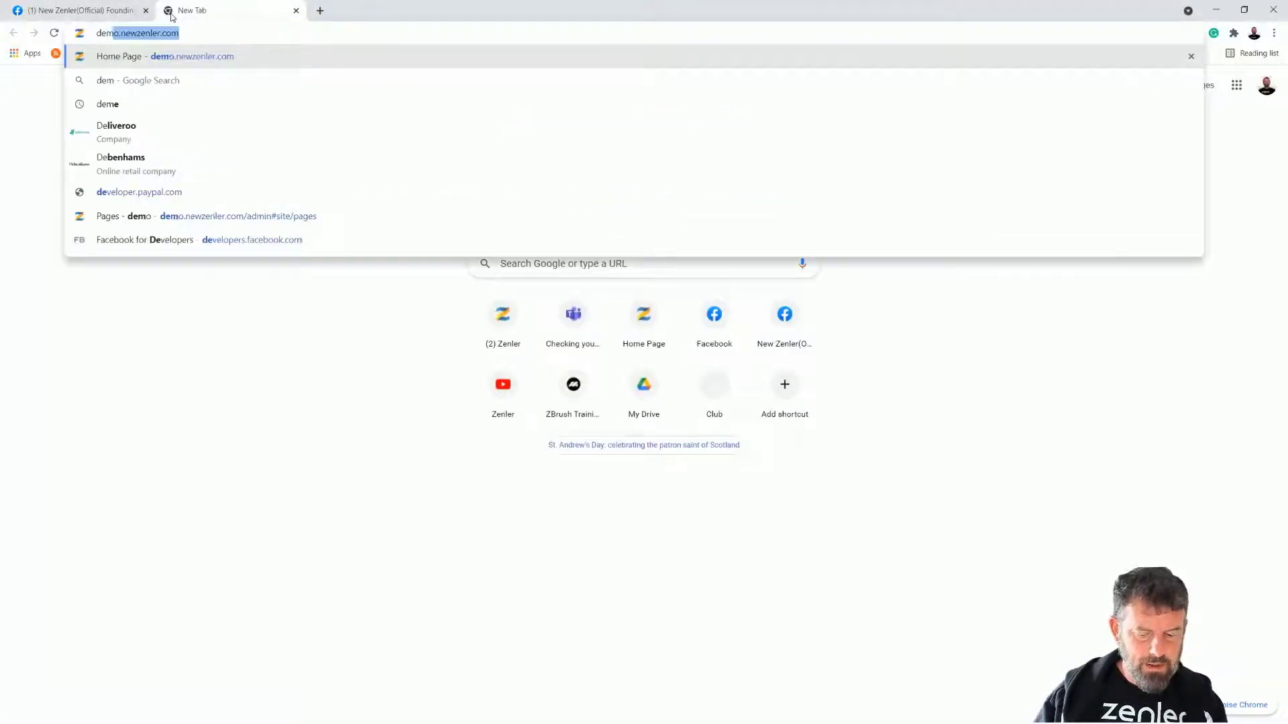
left_click(195, 62)
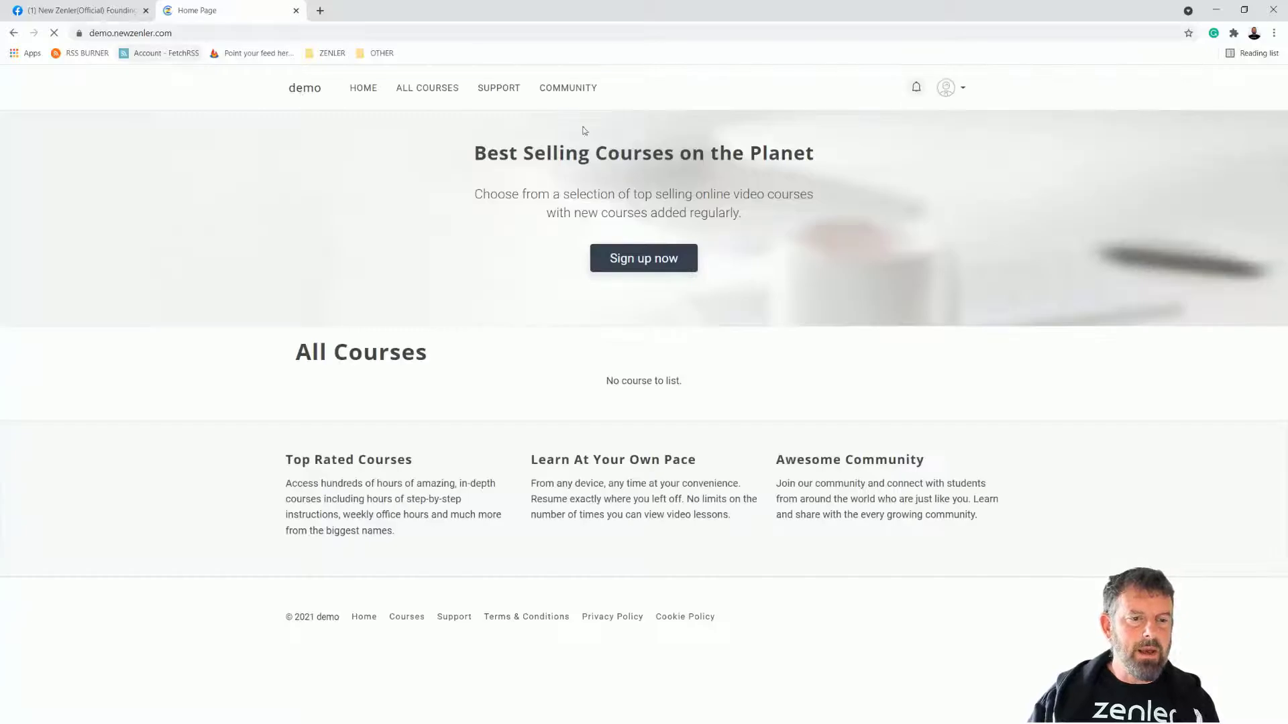
left_click(959, 91)
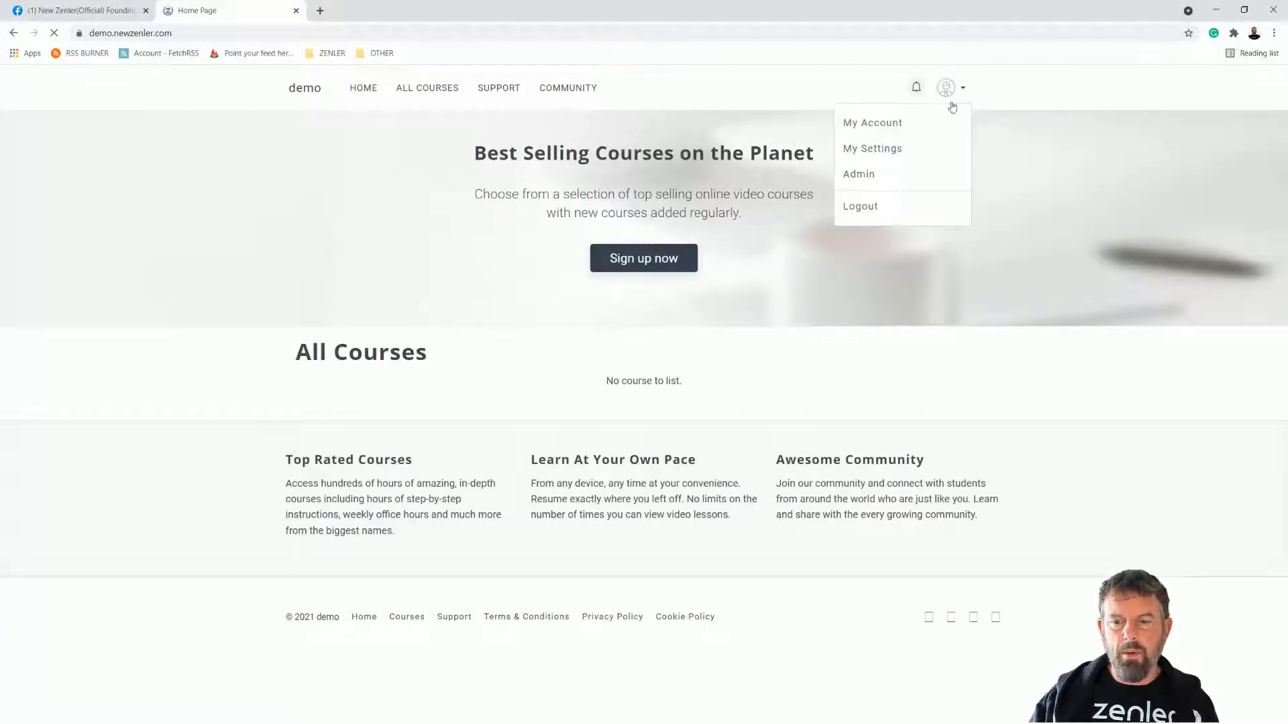
left_click(872, 177)
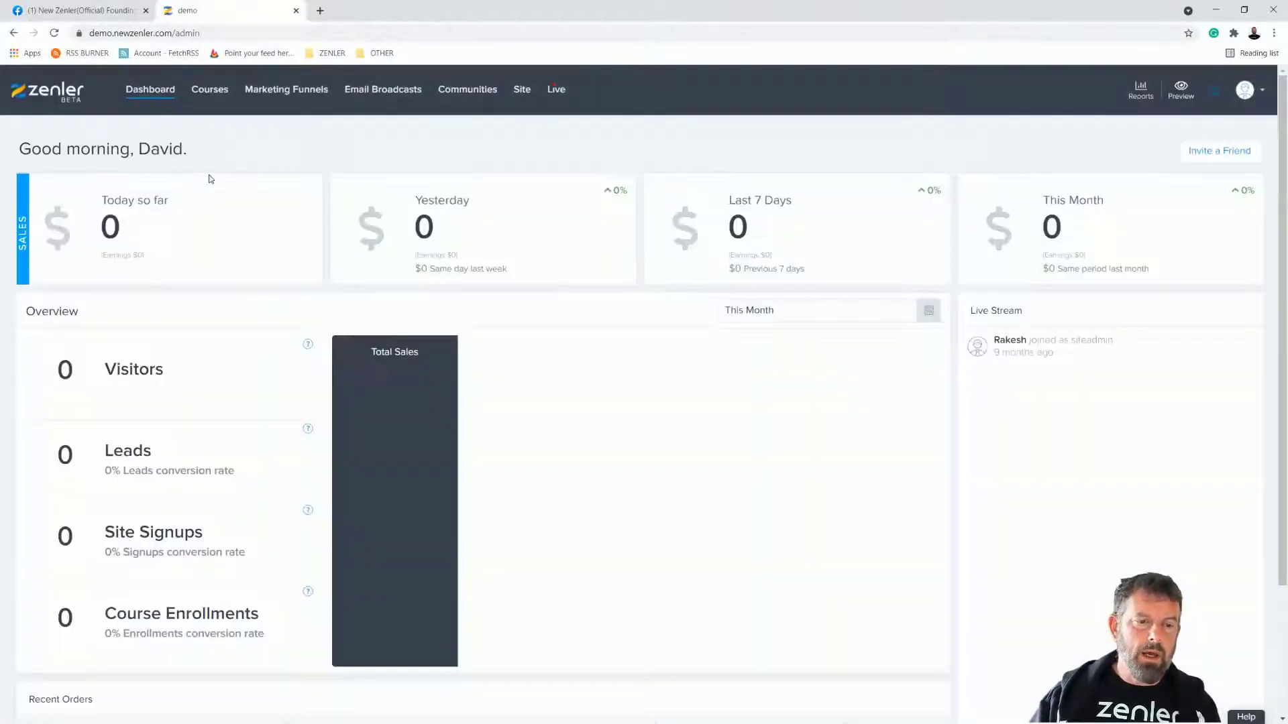
left_click(522, 90)
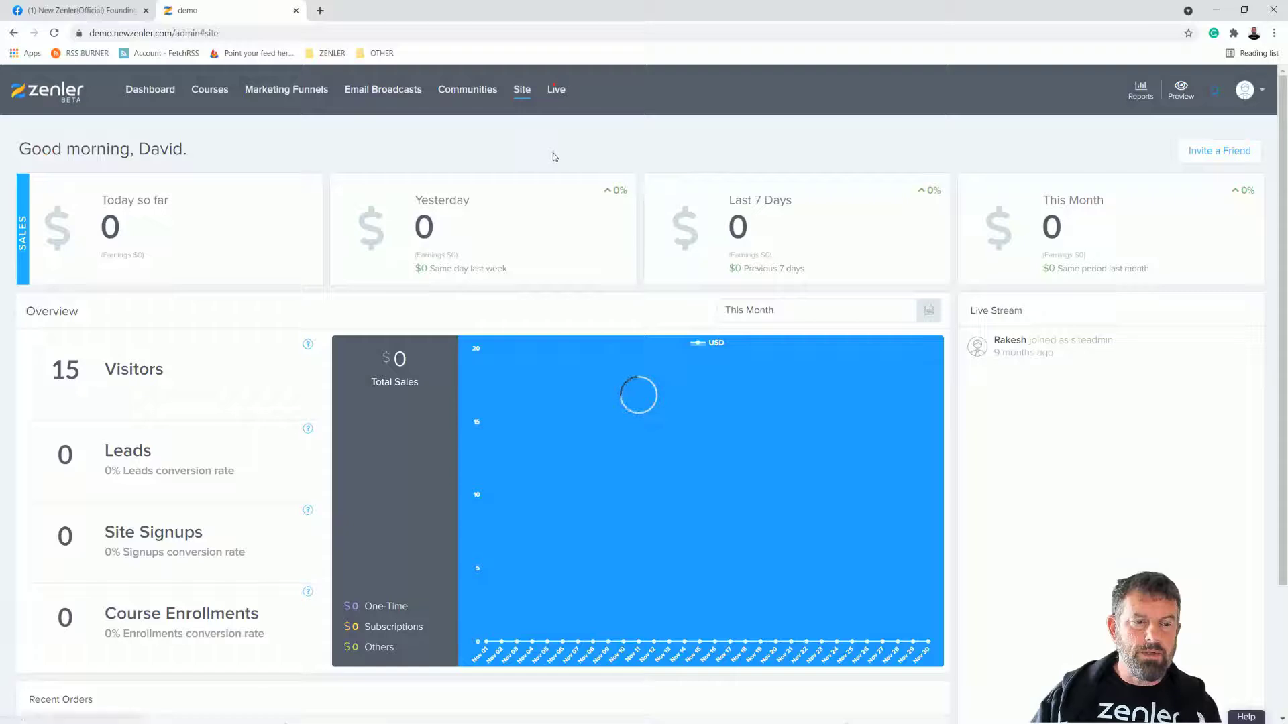
left_click(210, 91)
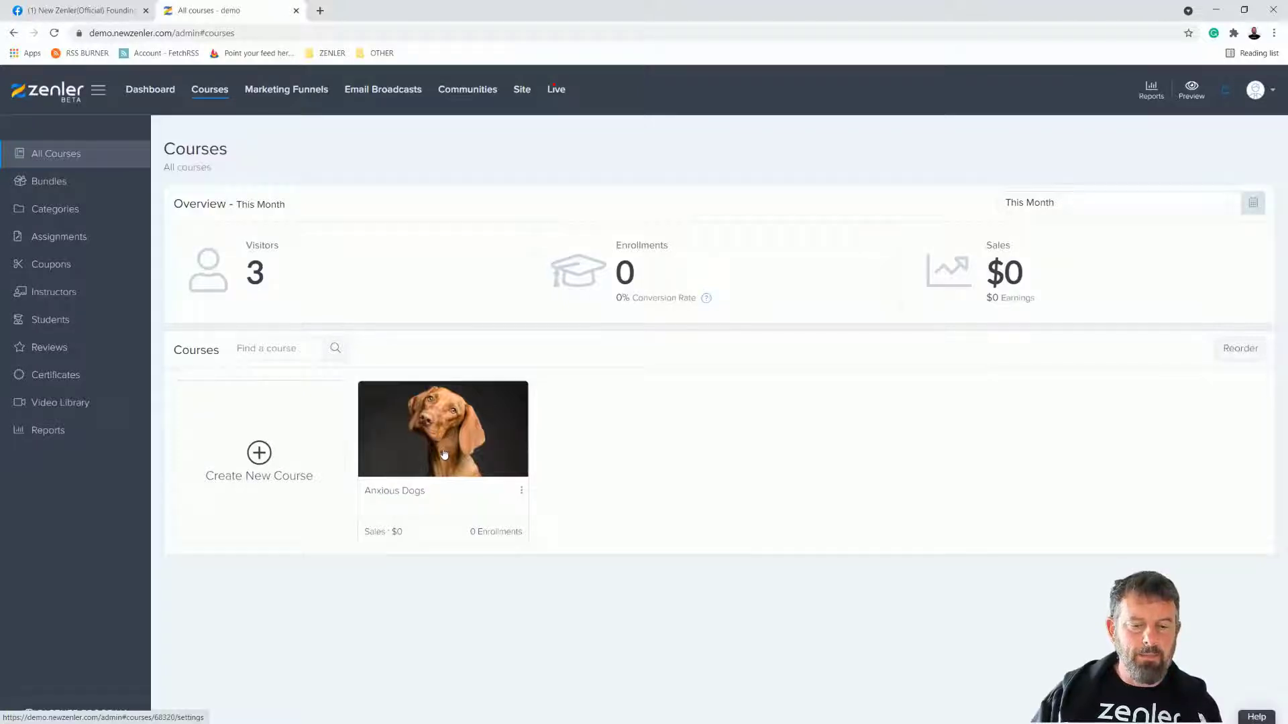
Step: In Anxious Dogs' pricing, start a new One Time Purchase plan
left_click(468, 454)
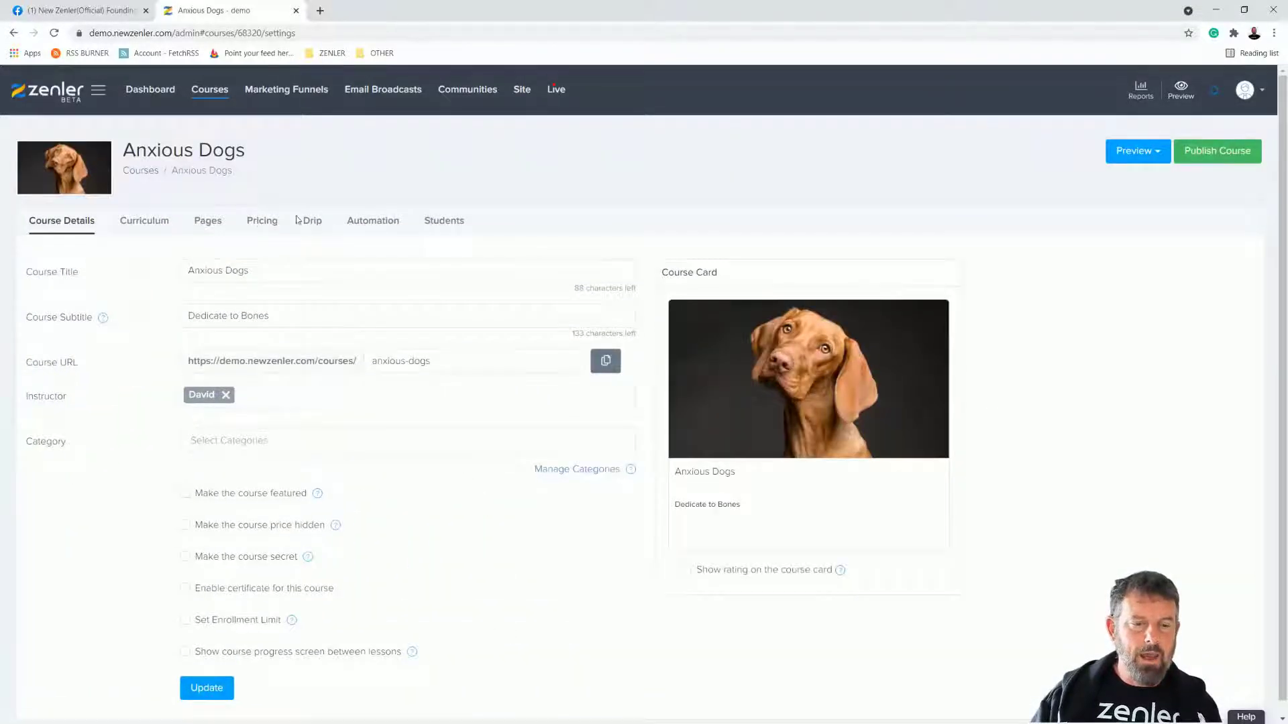
left_click(261, 222)
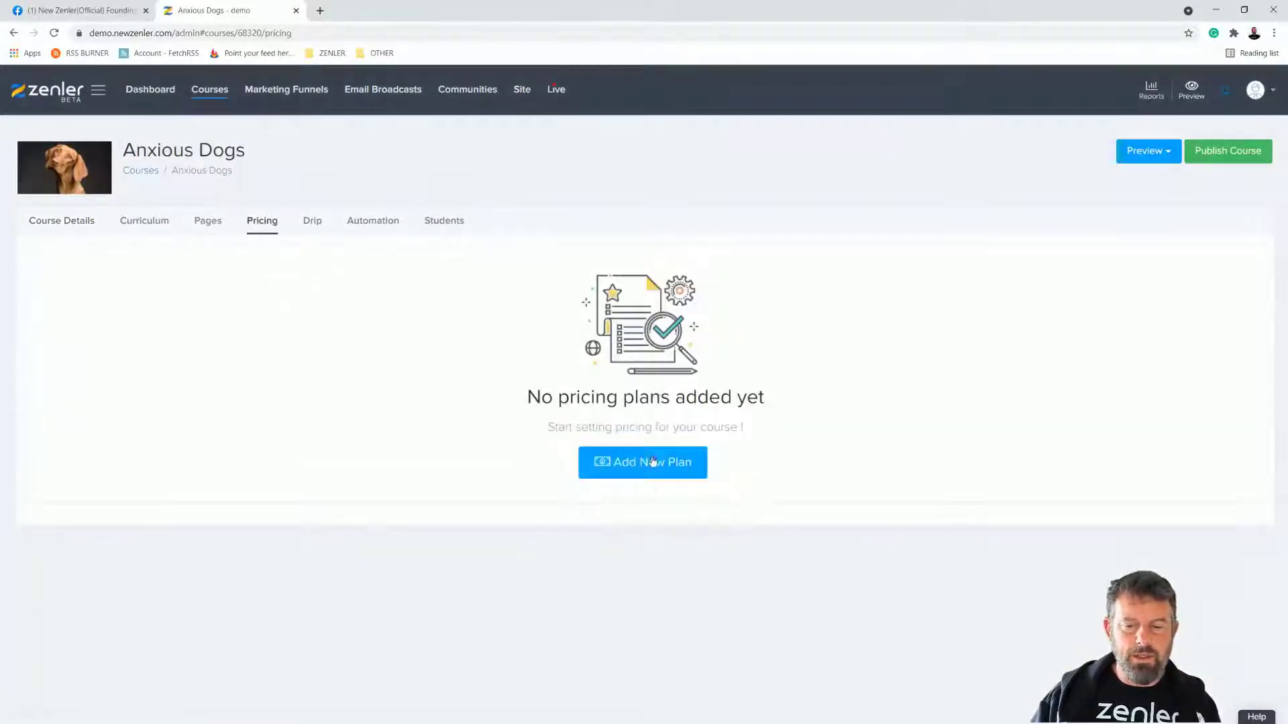
left_click(661, 466)
scroll(654, 464, "down", 3)
left_click(554, 427)
left_click(1192, 657)
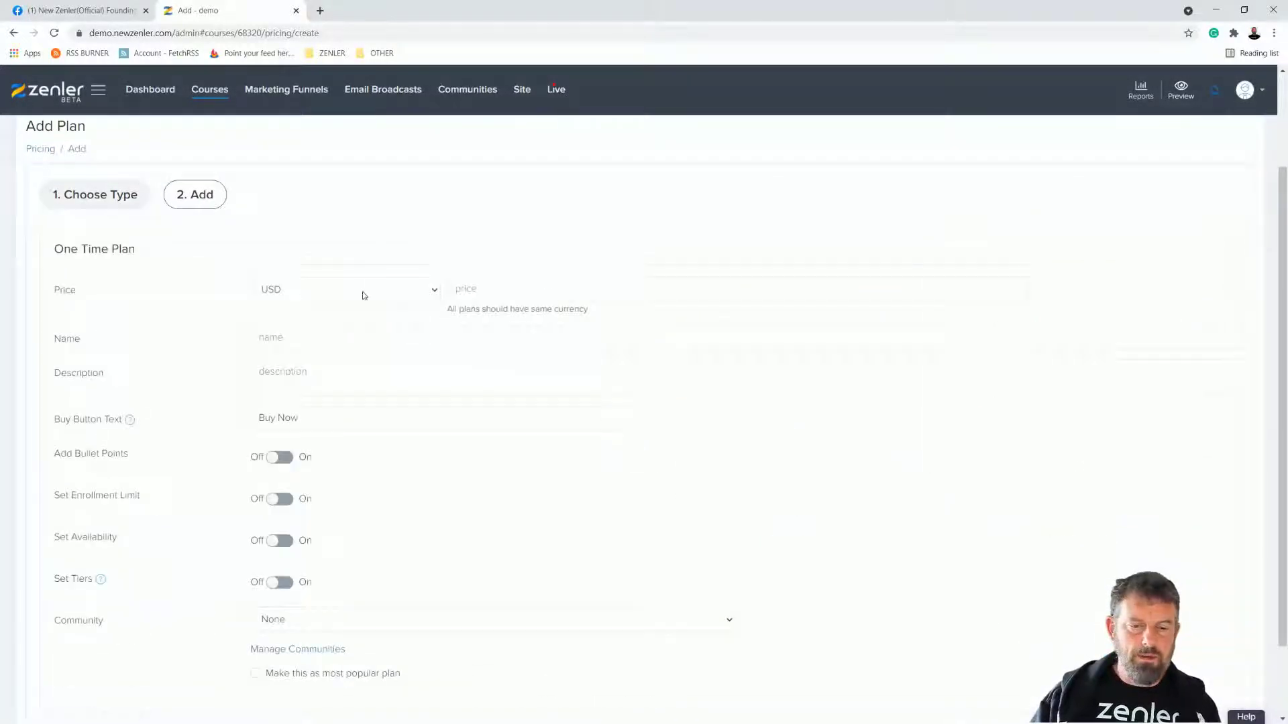
Step: Set the plan price to 100 and name it BUY THIS, save it, and return to Courses
type("100")
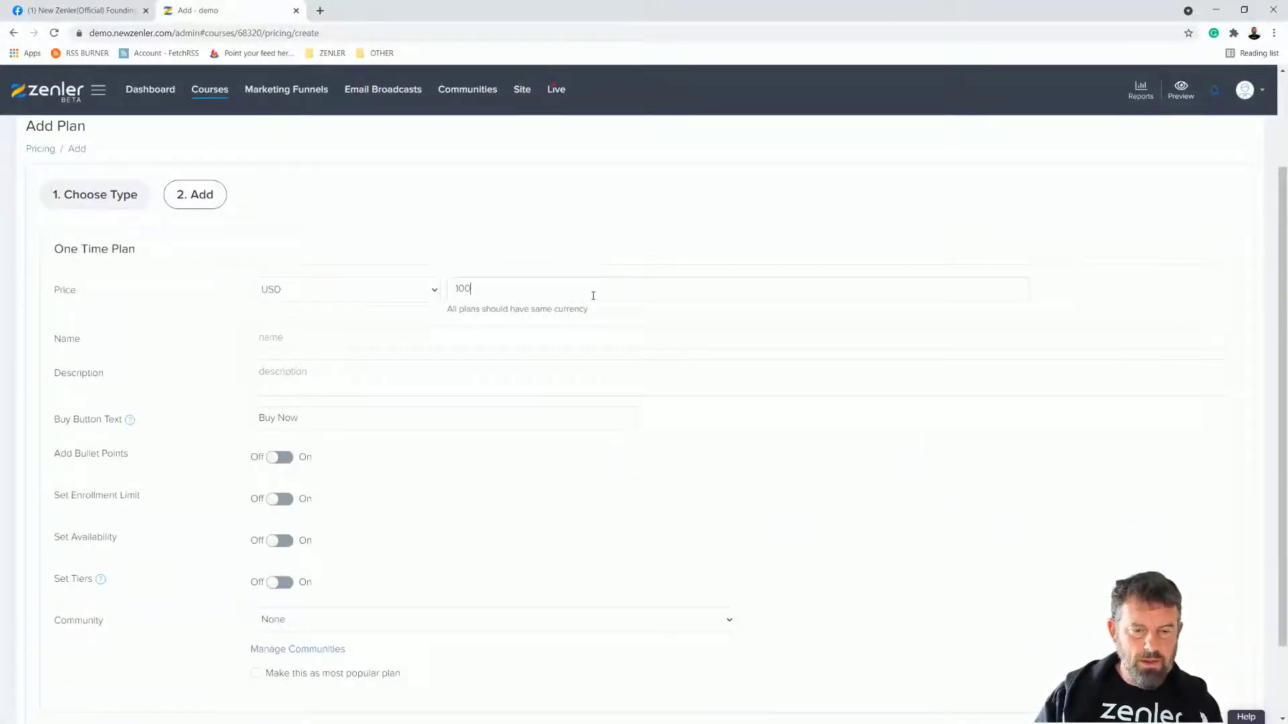
left_click(349, 341)
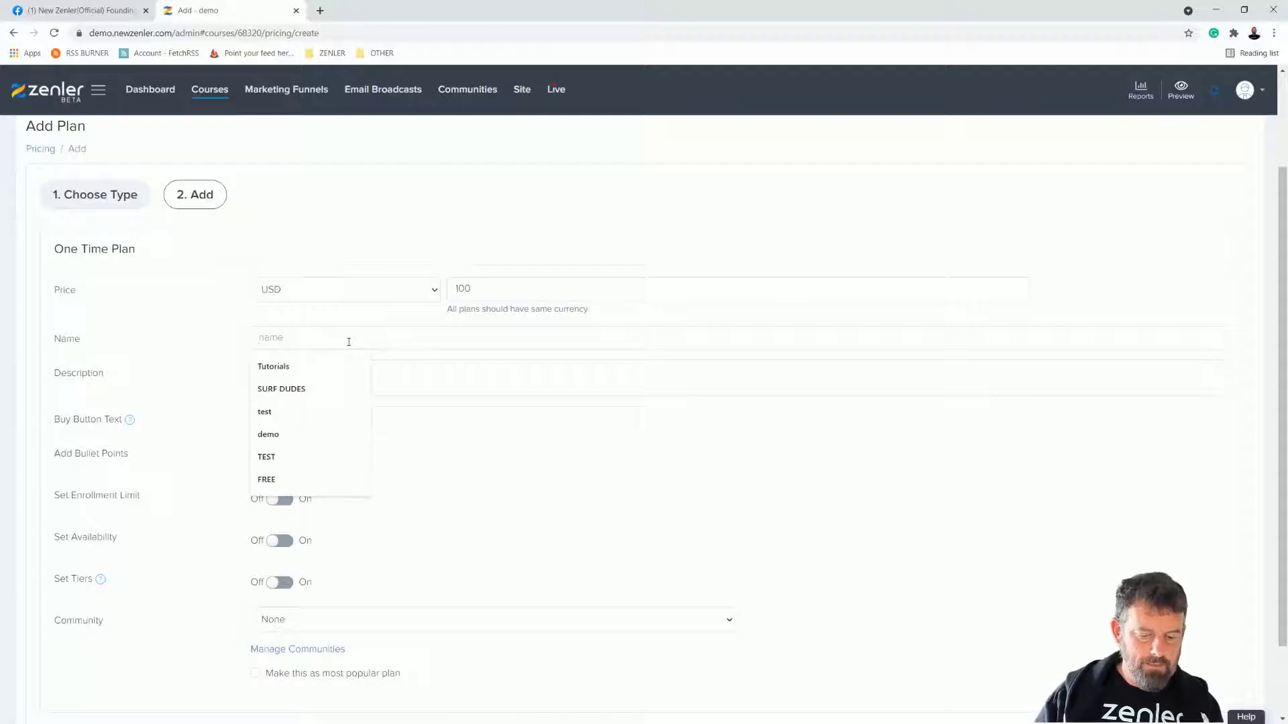
type("BUY THIS")
scroll(754, 590, "down", 2)
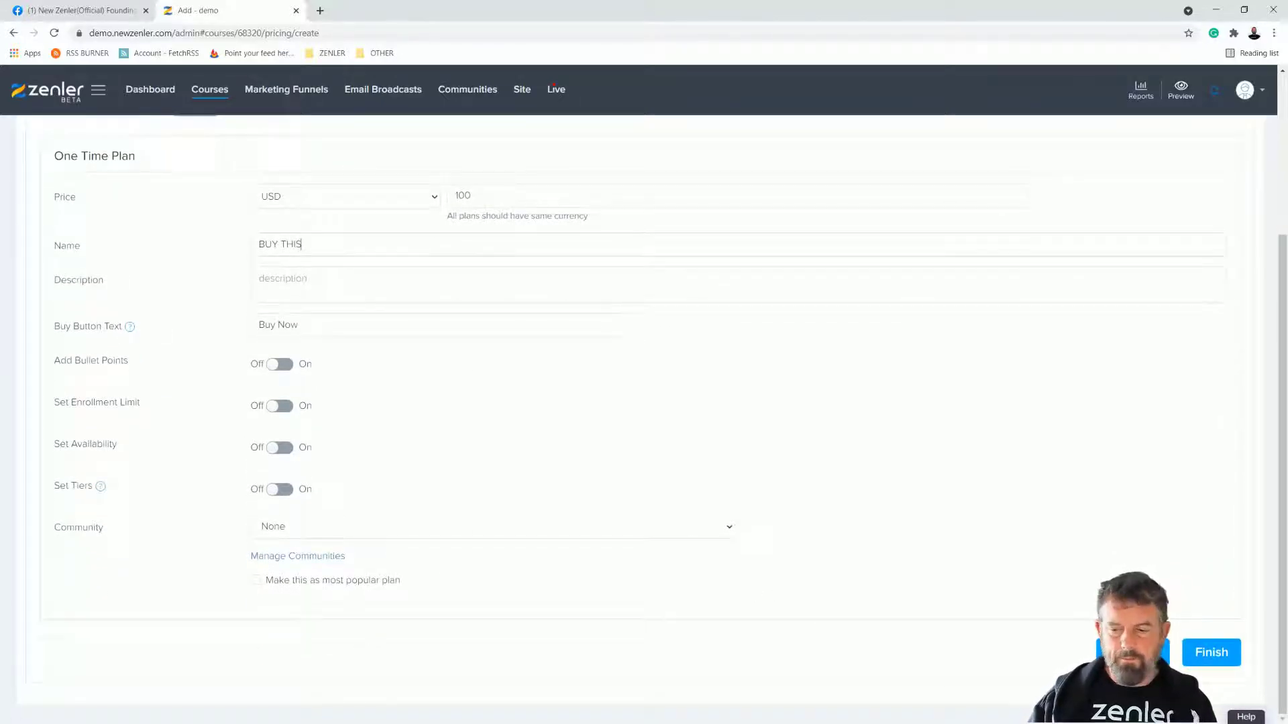
left_click(1226, 654)
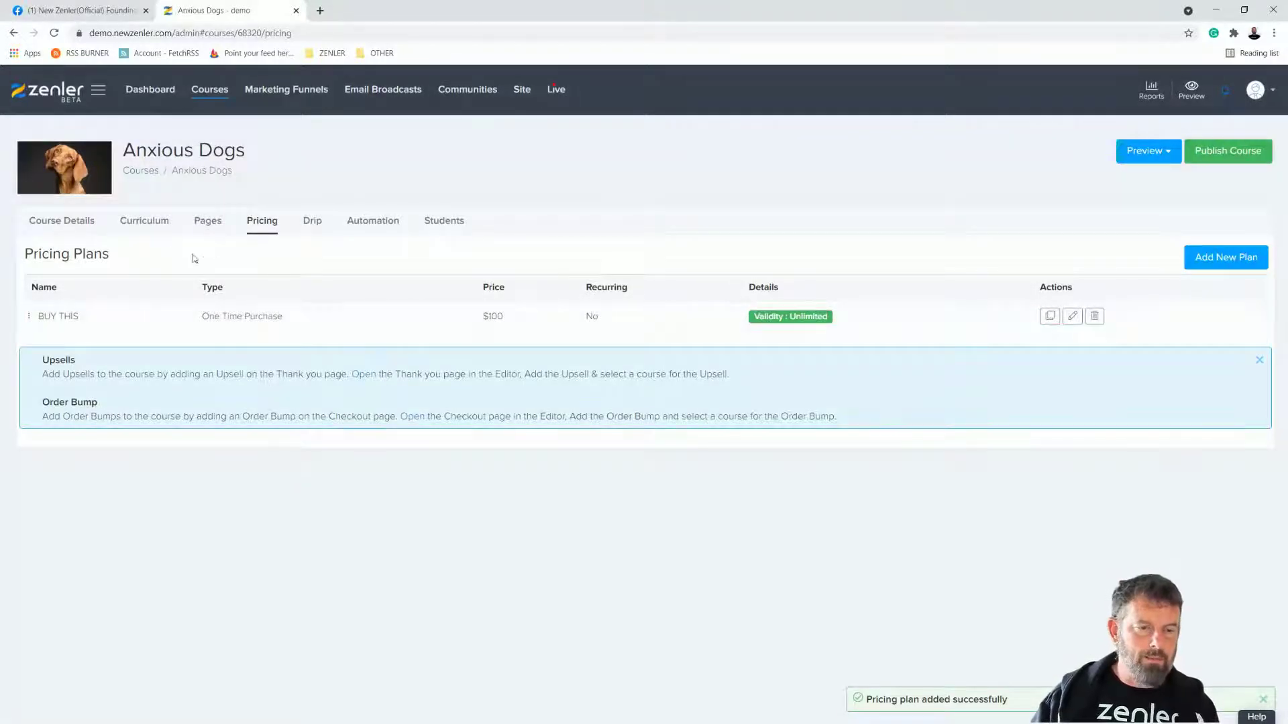
left_click(224, 94)
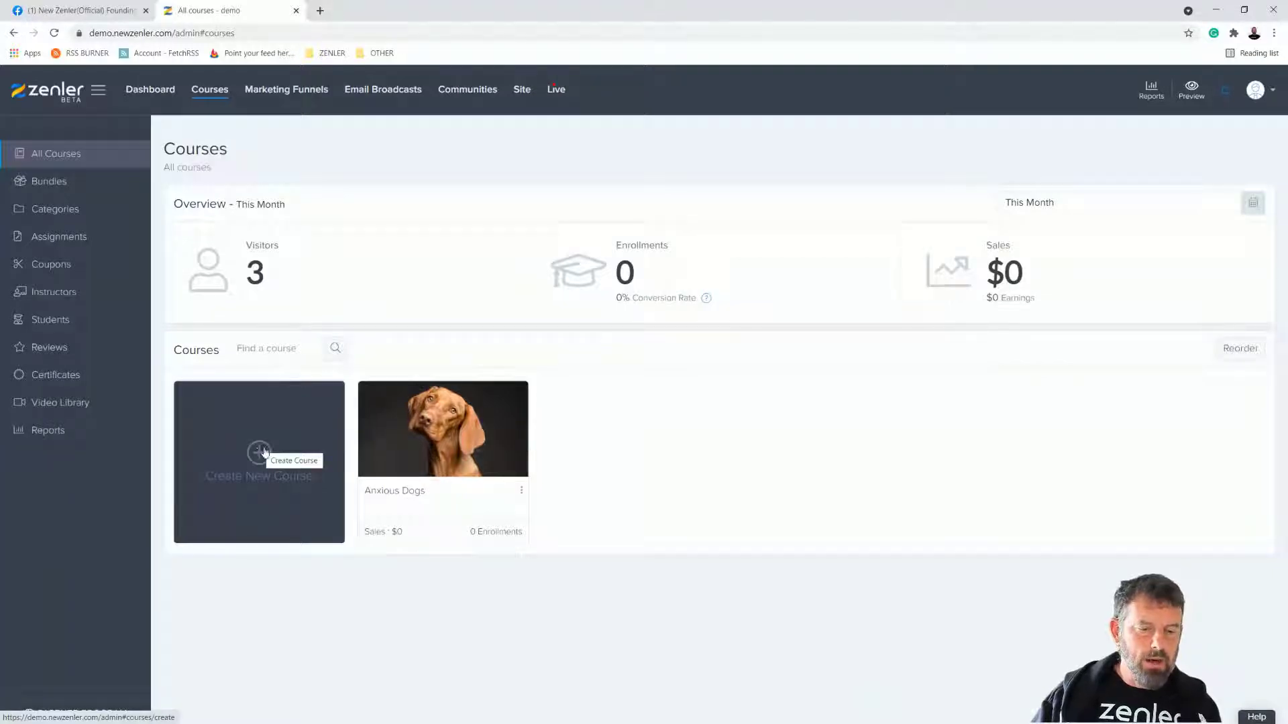
Step: Create the course titled GIFT CARDS with subtitle 'Buy this for a special gift'
left_click(259, 450)
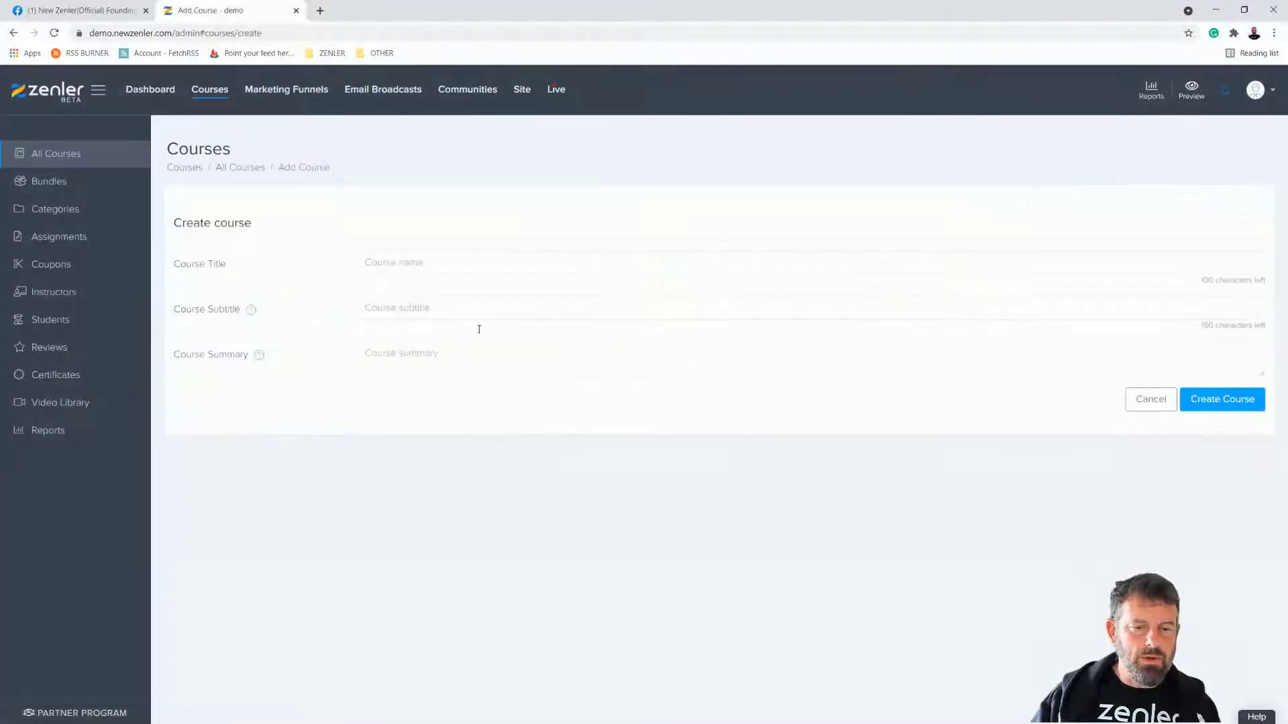
left_click(548, 261)
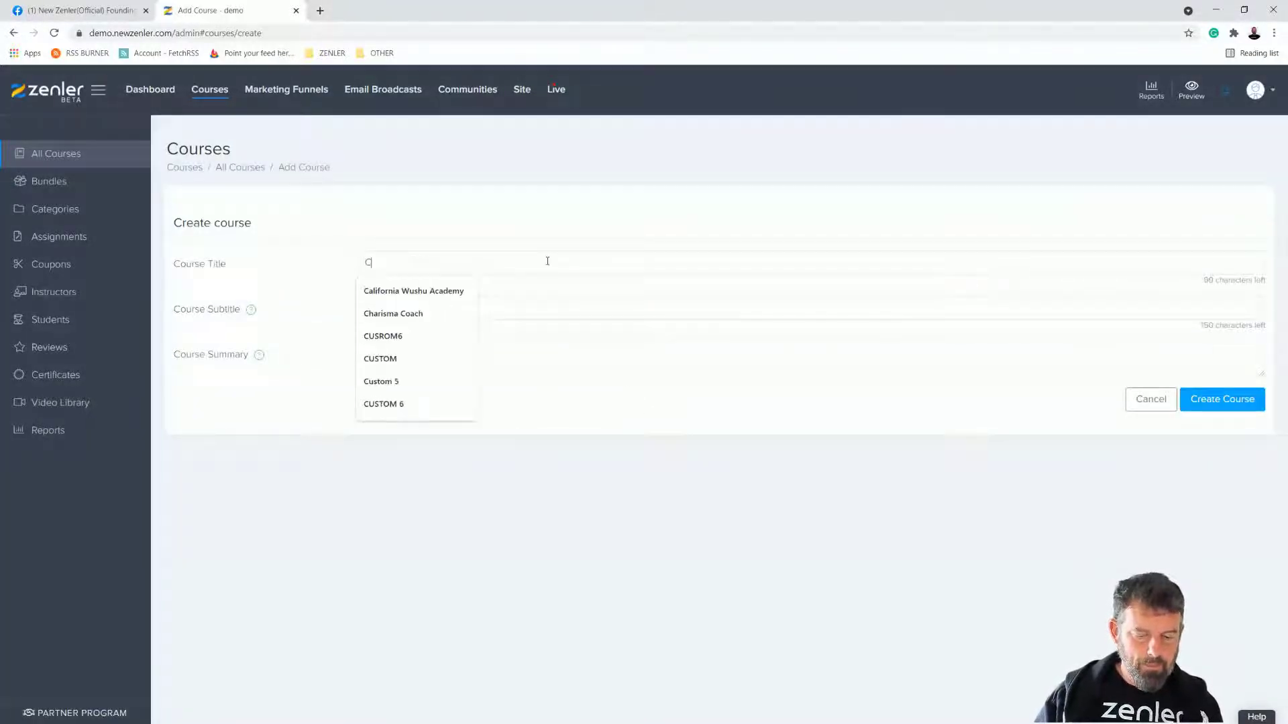
type("GIFT CARDS")
left_click(436, 309)
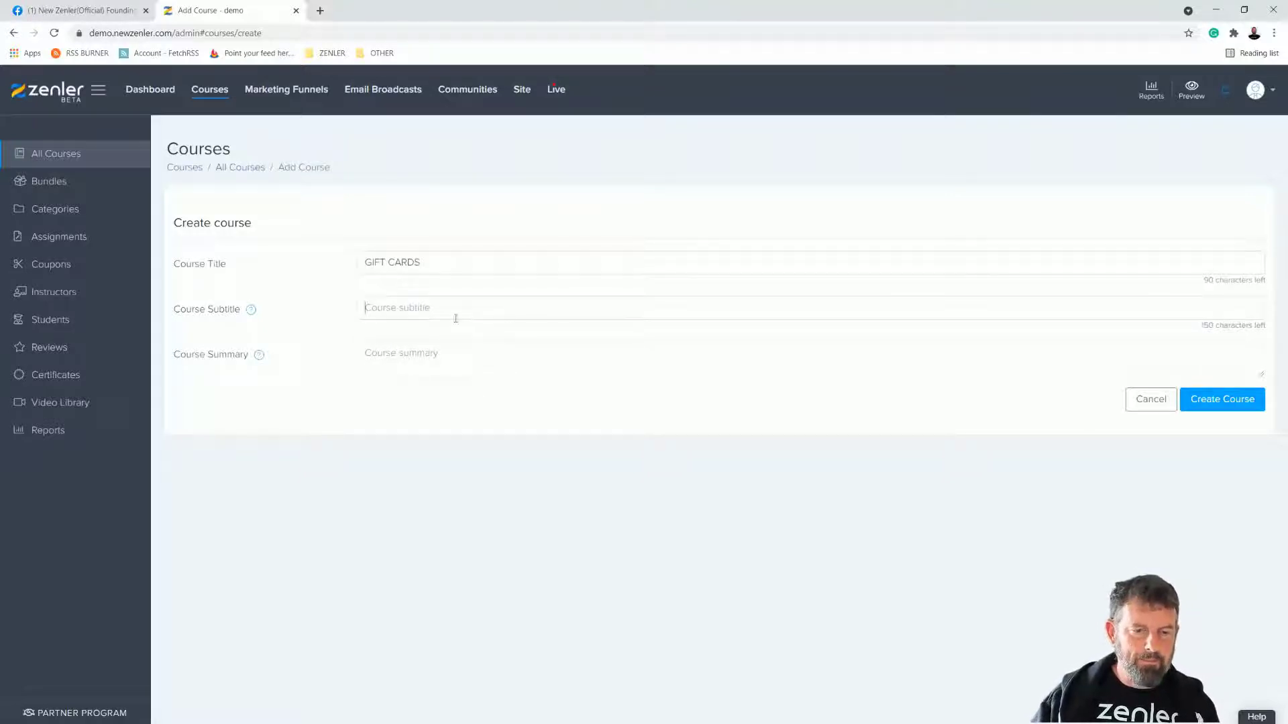
type("Buy this for a special")
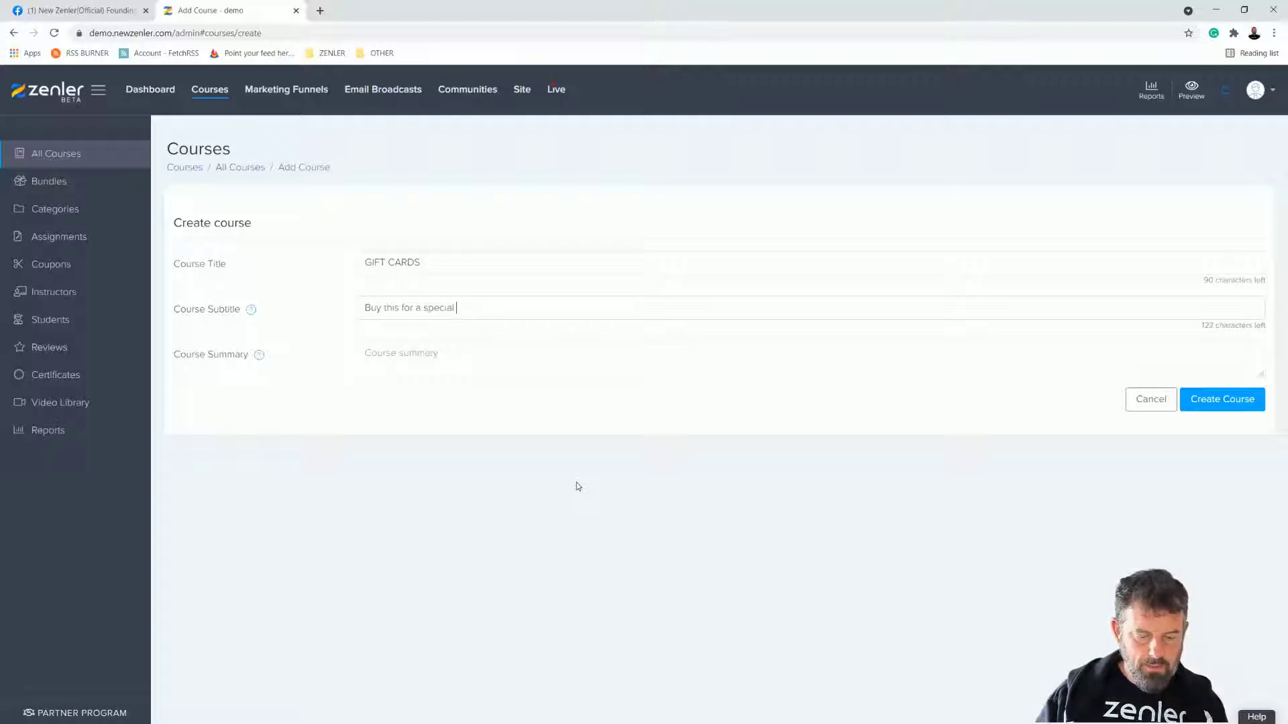
type(" gift")
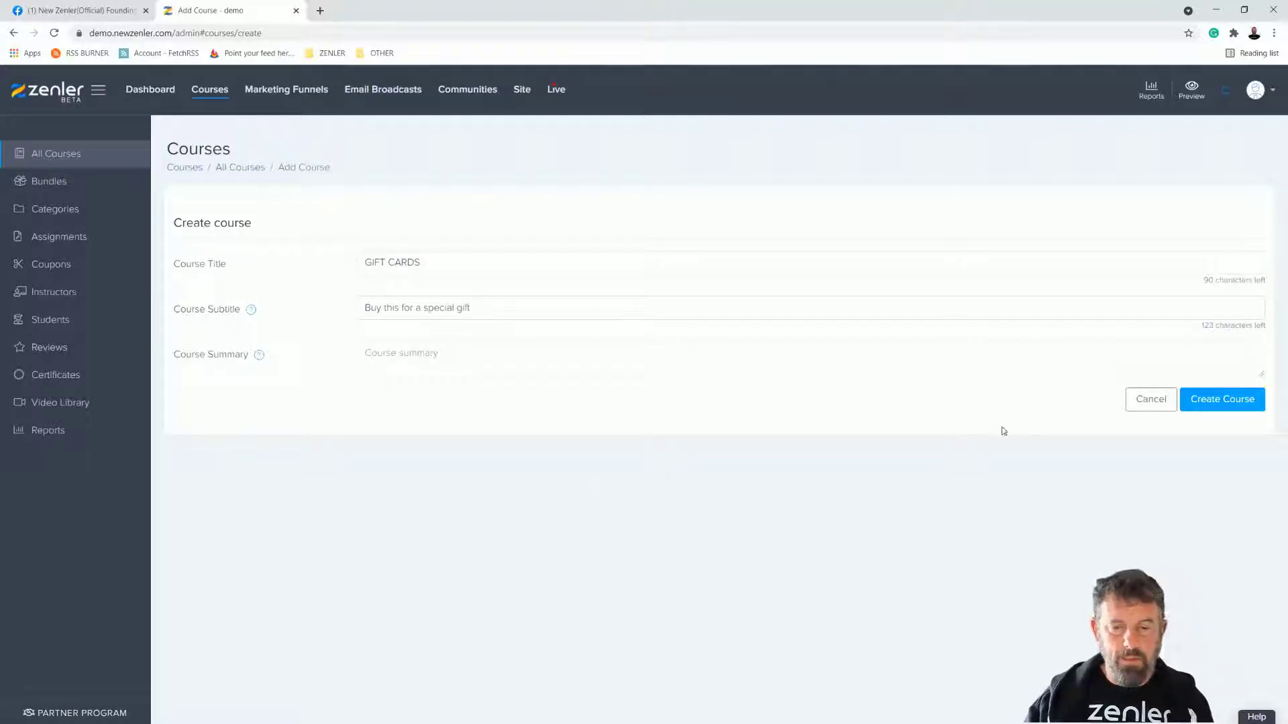
left_click(1216, 402)
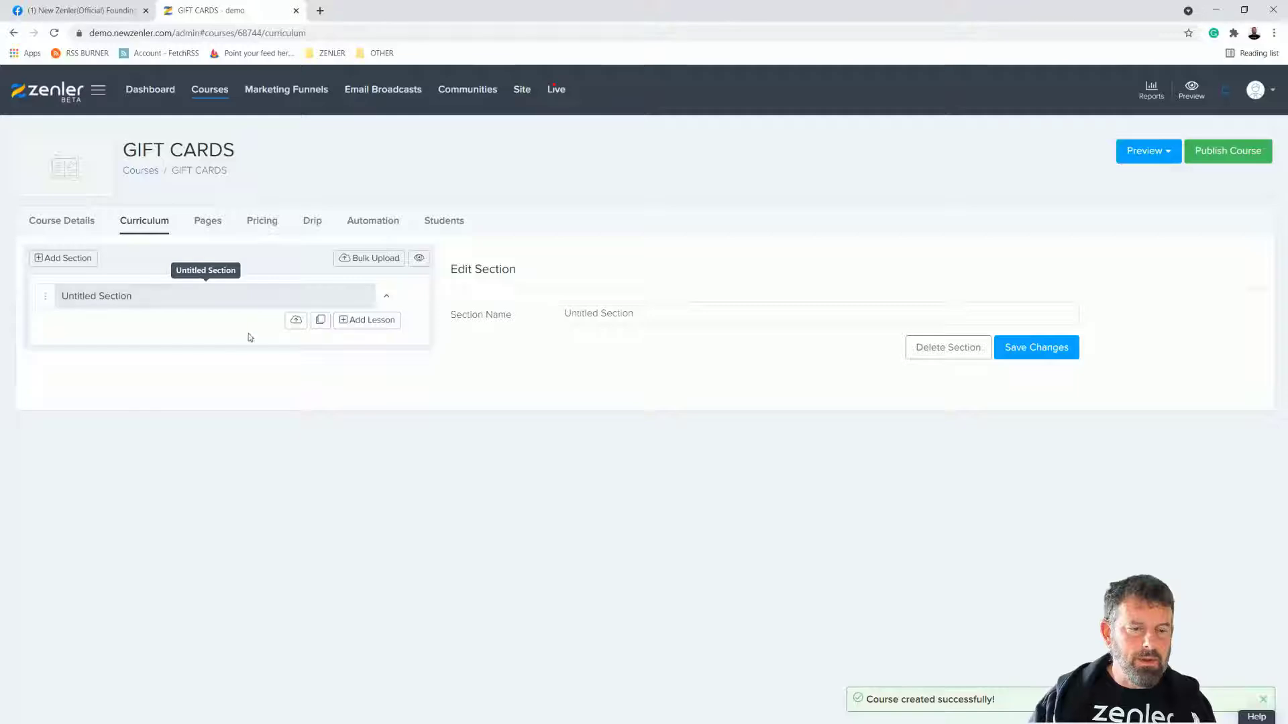
Step: Open the GIFT CARDS Sales Page from the Pages tab in the page editor
left_click(208, 221)
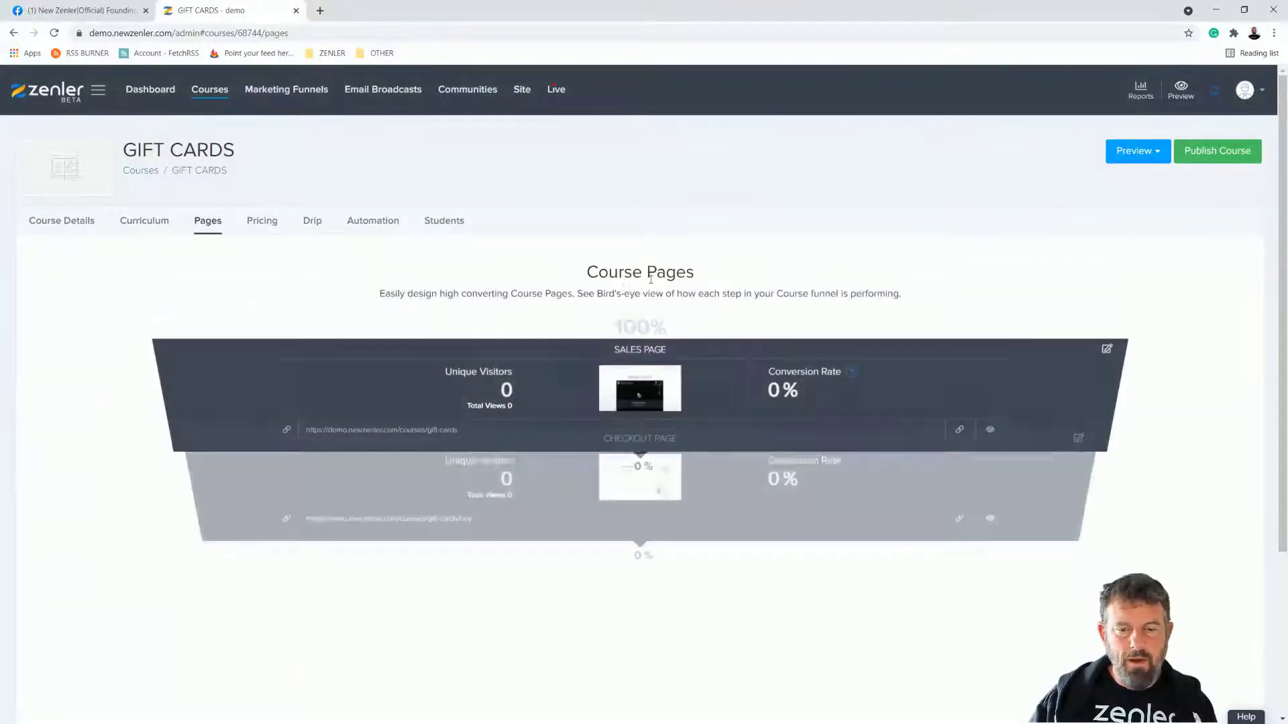
left_click(1106, 354)
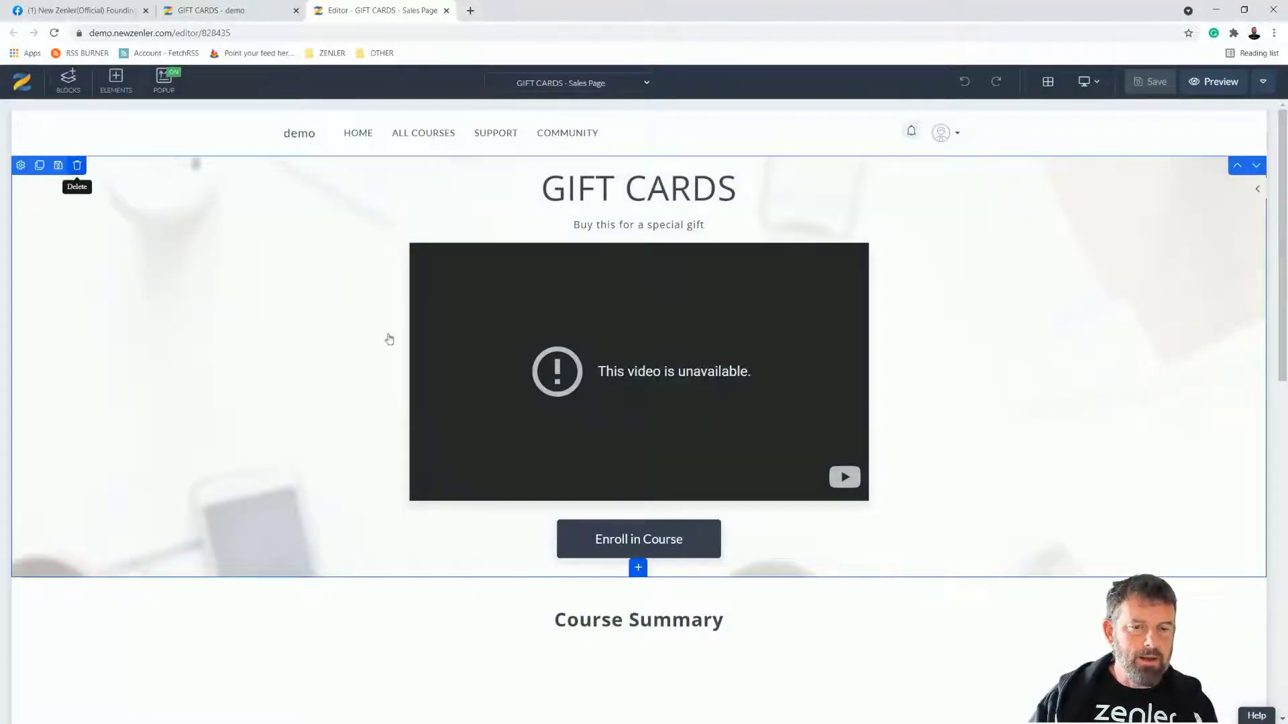
Step: Delete the title/video, Course Summary and instructor profile blocks from the sales page
left_click(77, 165)
left_click(669, 209)
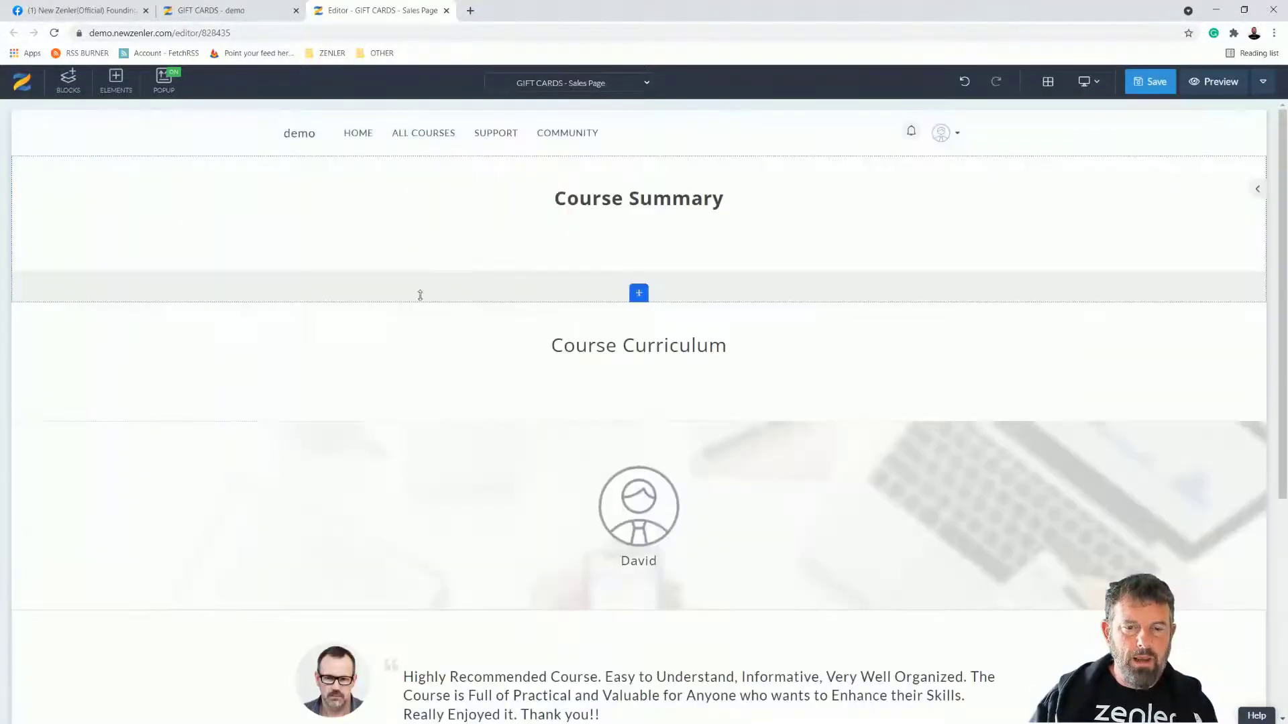
left_click(77, 165)
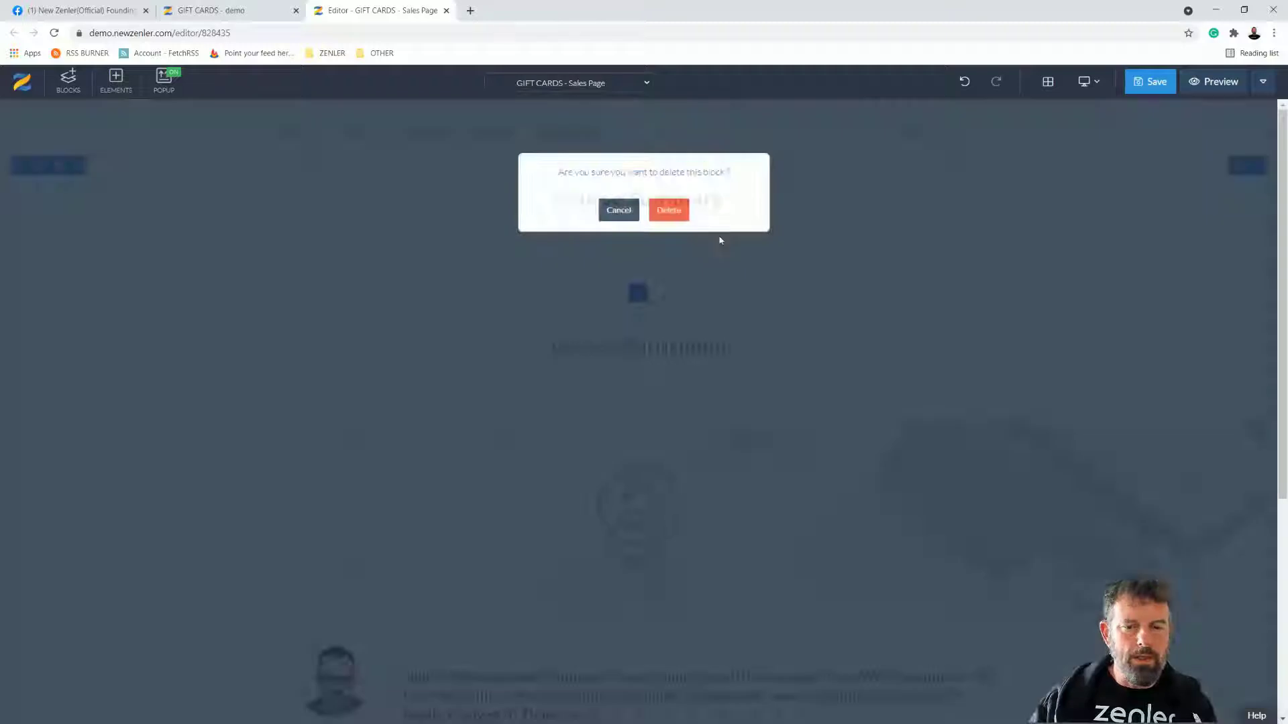
left_click(669, 205)
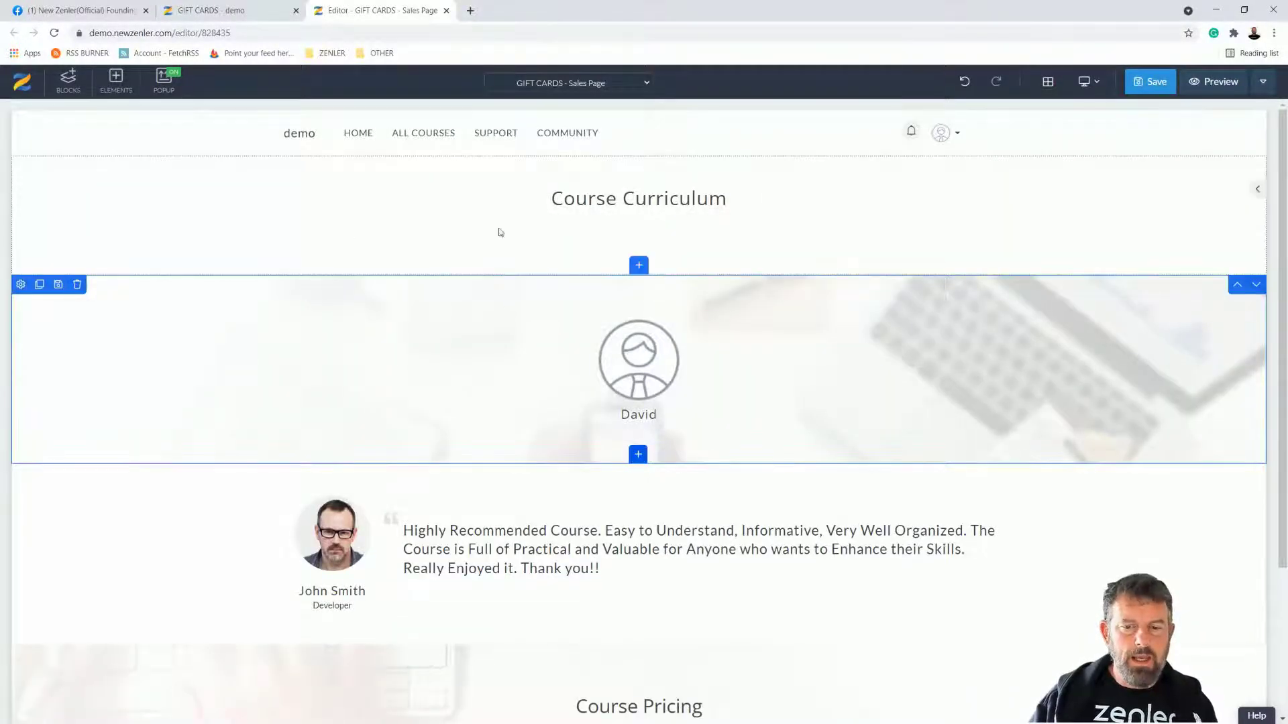
left_click(77, 284)
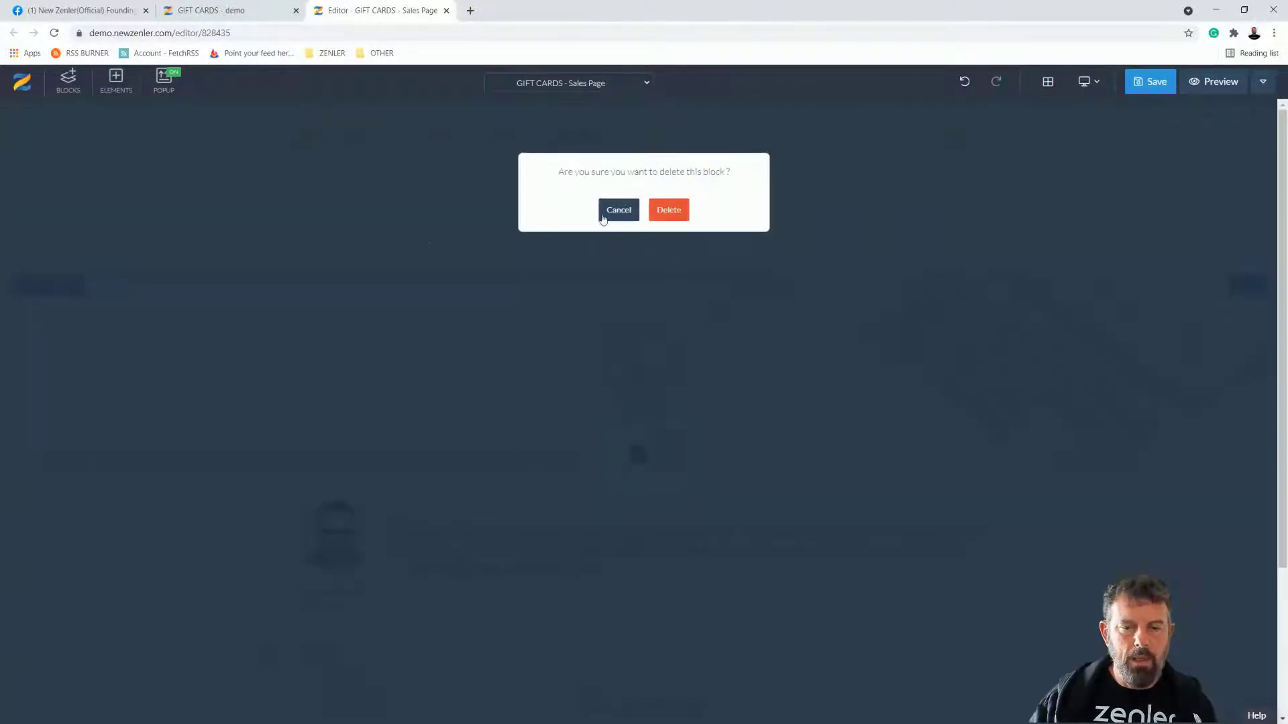
left_click(668, 207)
Step: Delete the Course Curriculum, testimonial and Course Pricing blocks, then bring up the Blocks panel
left_click(78, 165)
left_click(668, 210)
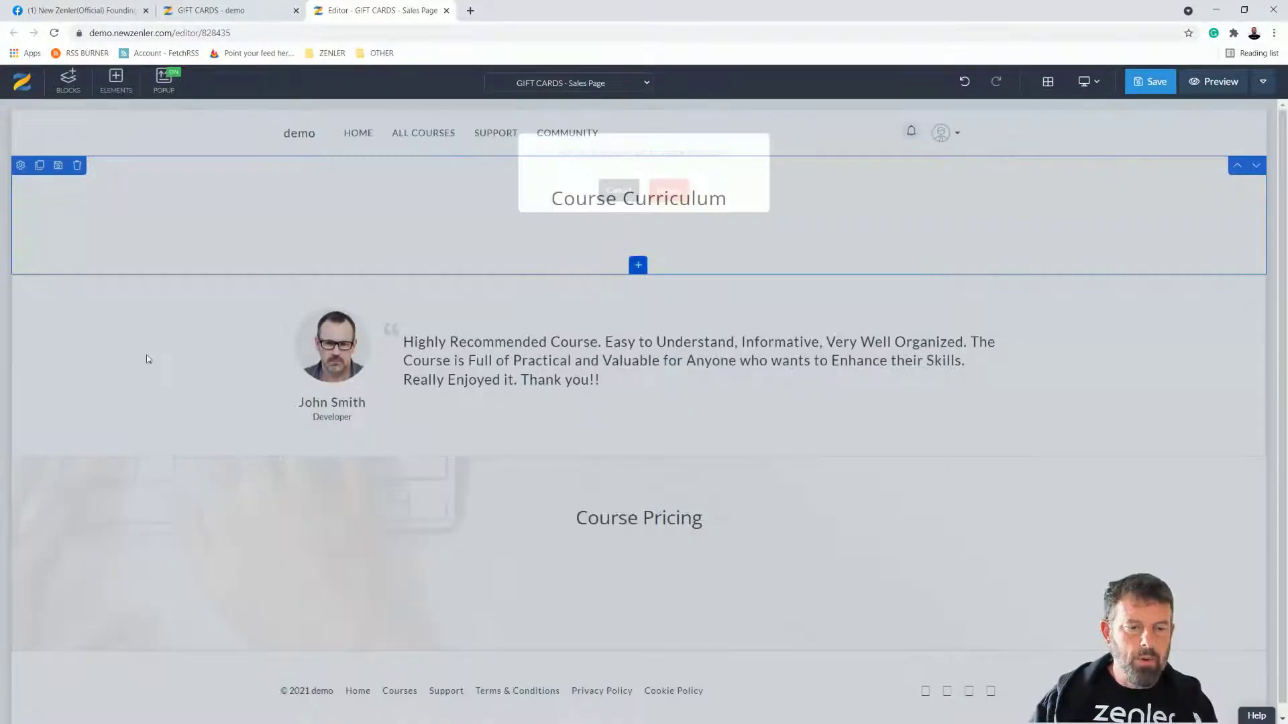
left_click(77, 165)
left_click(668, 210)
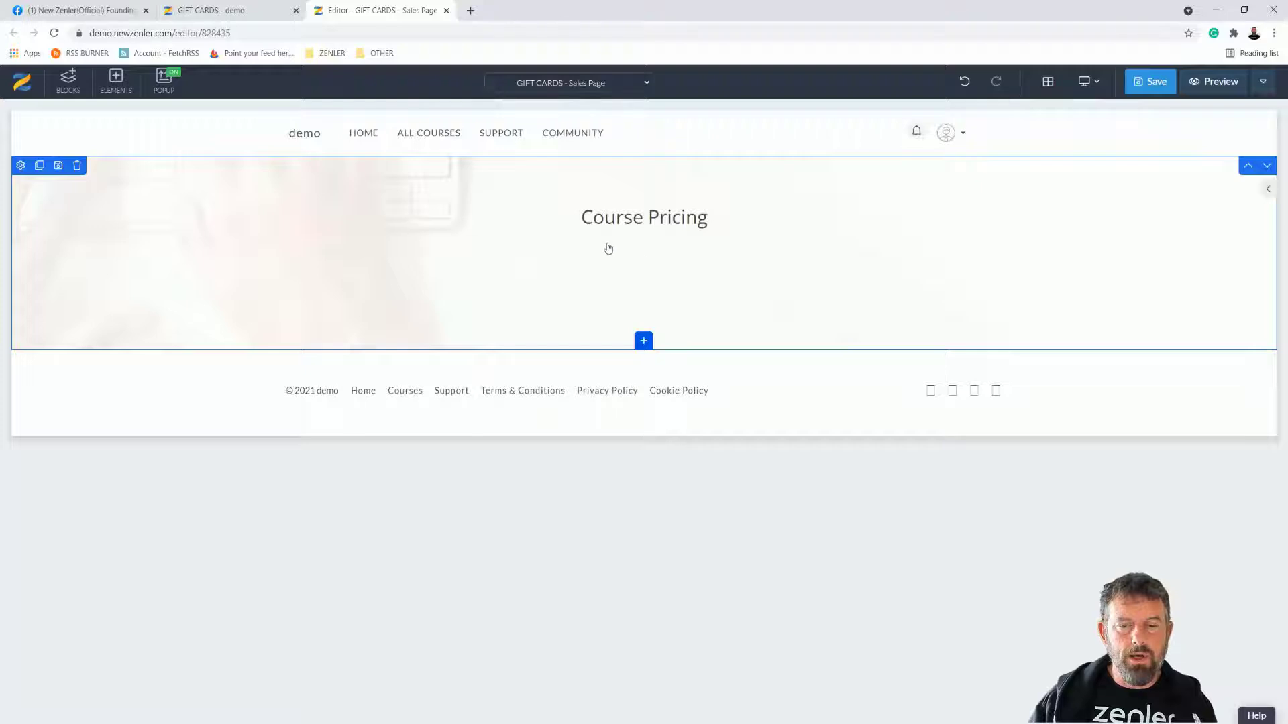
left_click(78, 166)
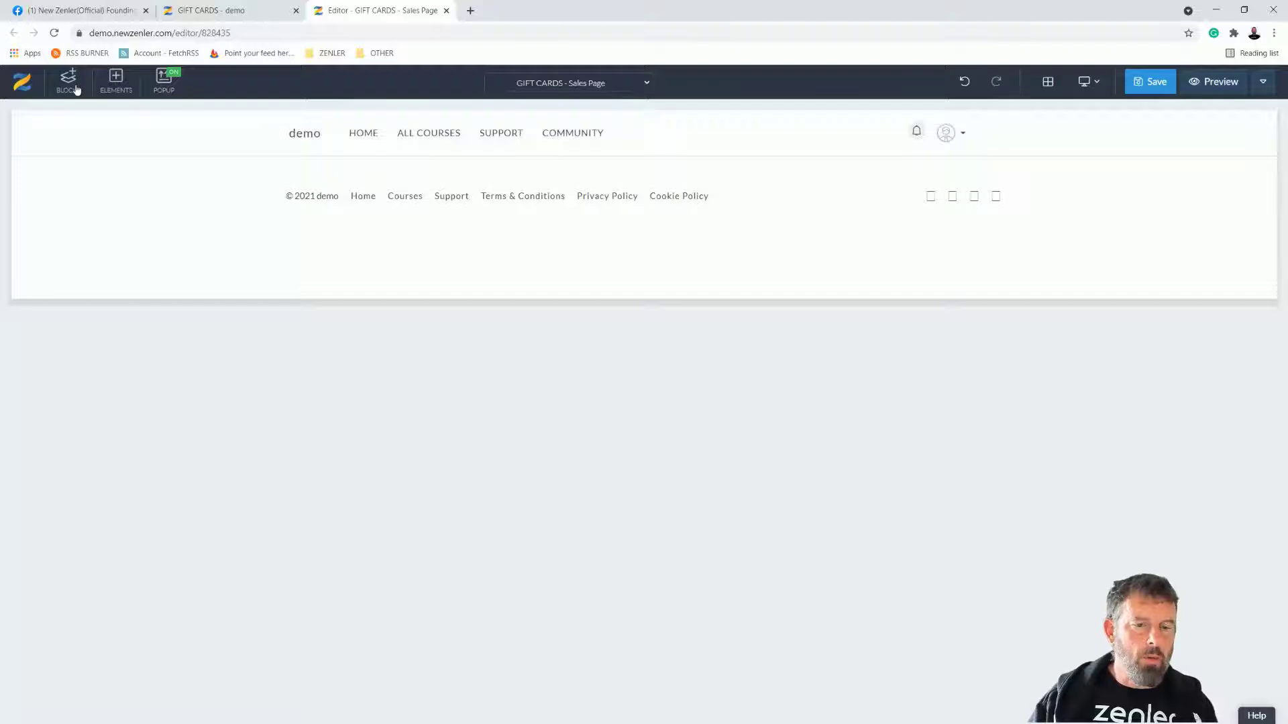
left_click(69, 82)
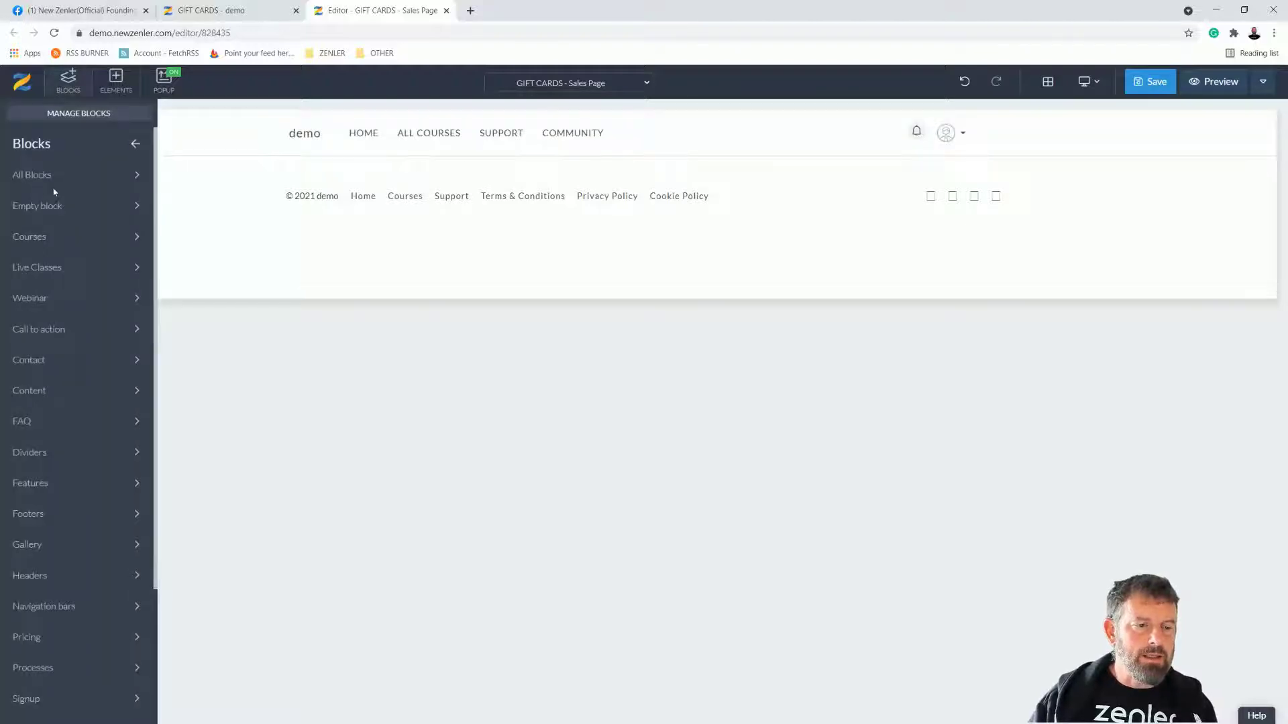
Step: Drag an Empty block onto the sales page and return to the editor after downloading Your Gift Card.jpg
left_click(45, 210)
left_click_drag(79, 245, 517, 192)
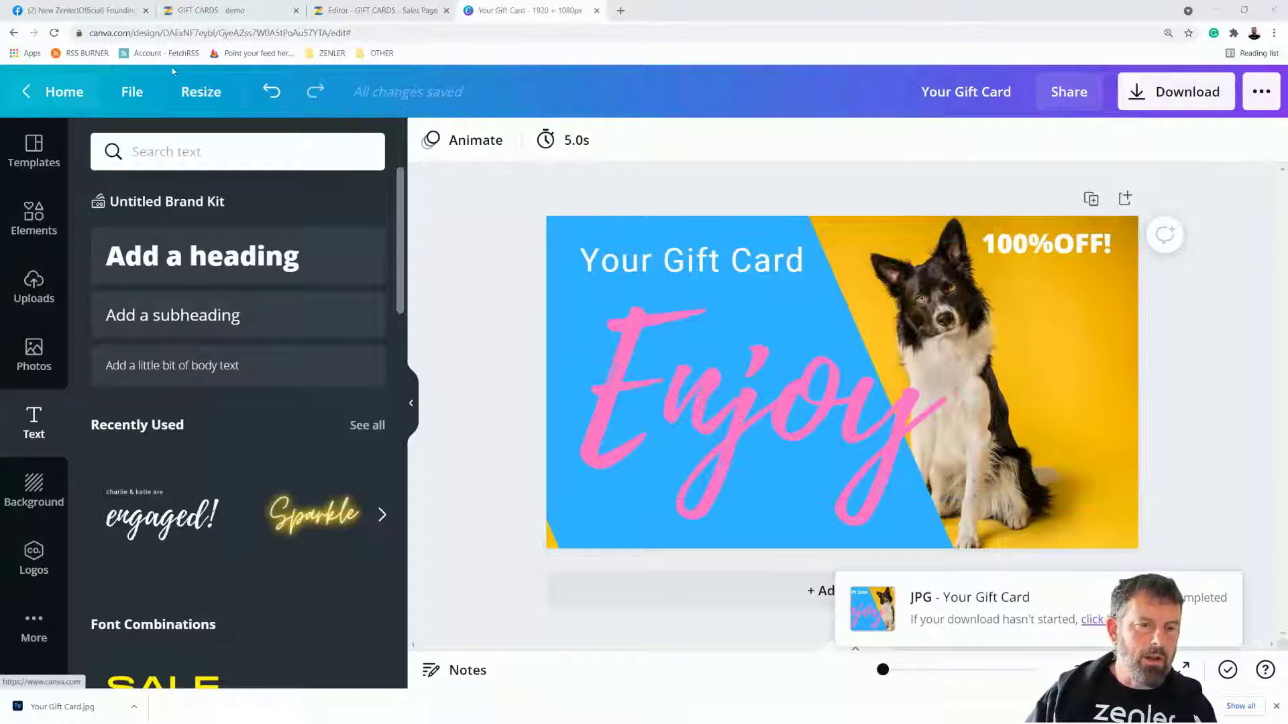
left_click(416, 11)
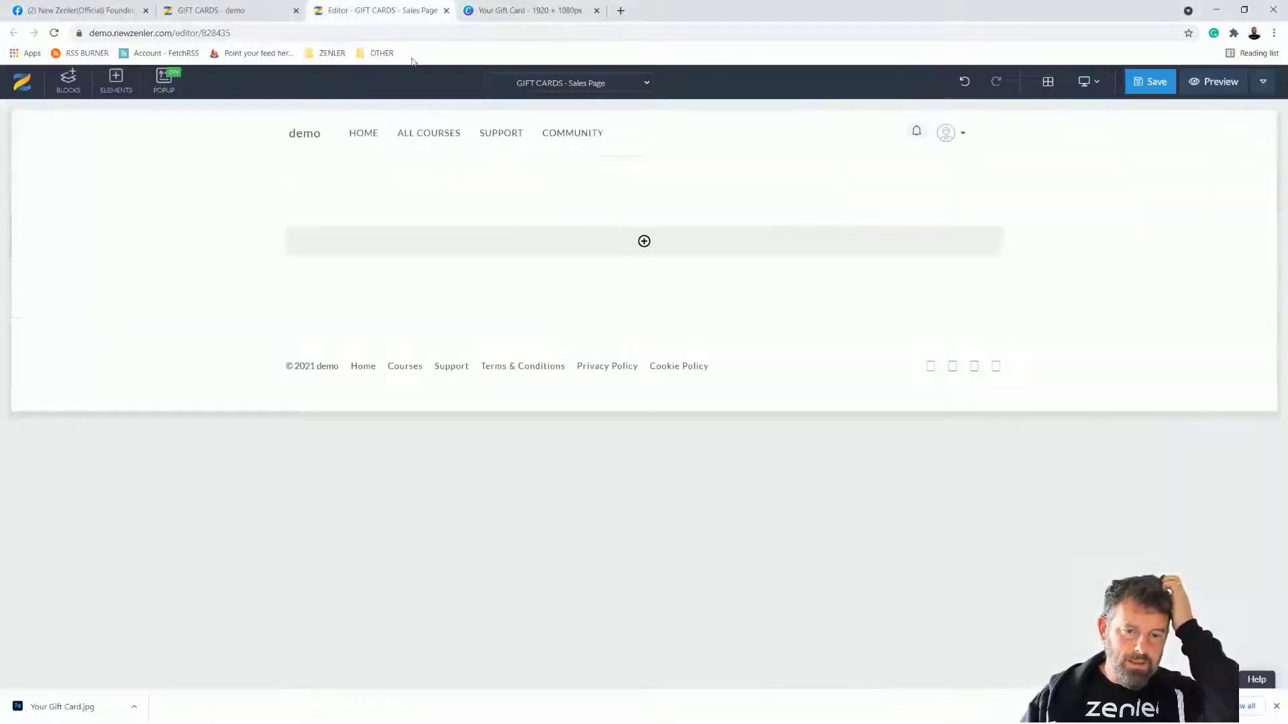
Step: Add a 50/50 row and upload Your Gift Card.jpg, uncropped, into its left column
left_click(629, 243)
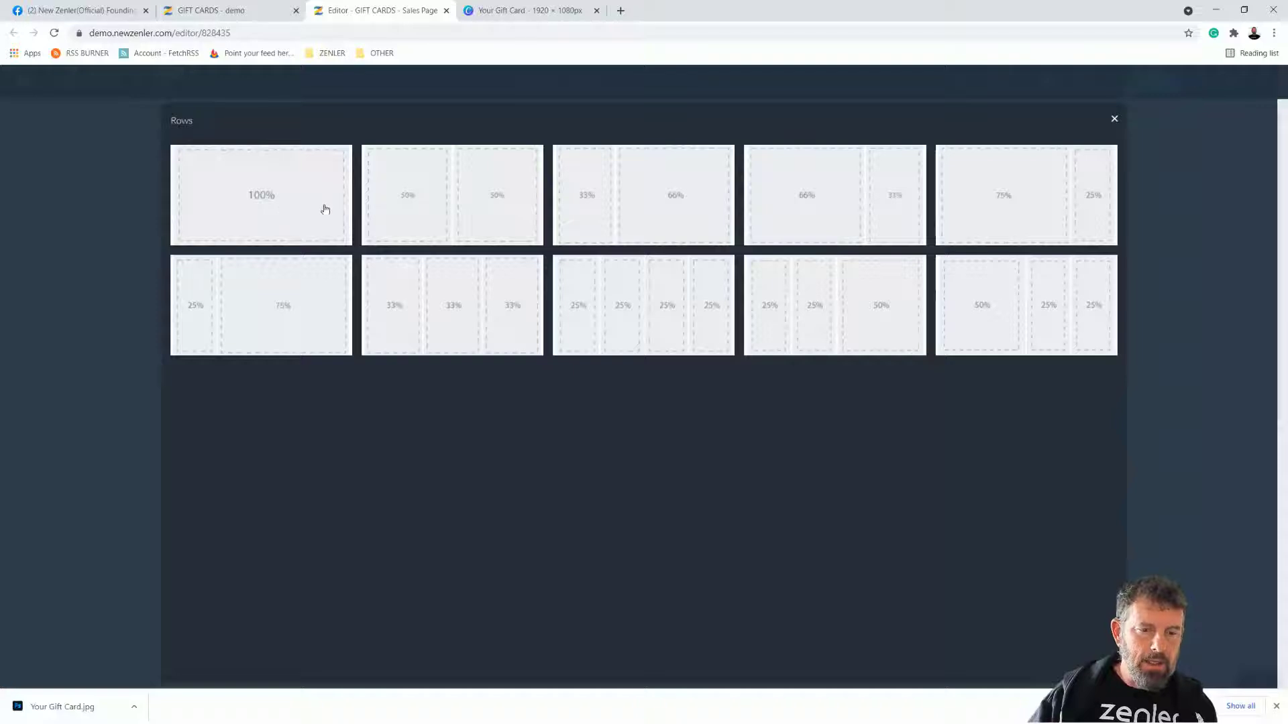
left_click(508, 244)
left_click(463, 248)
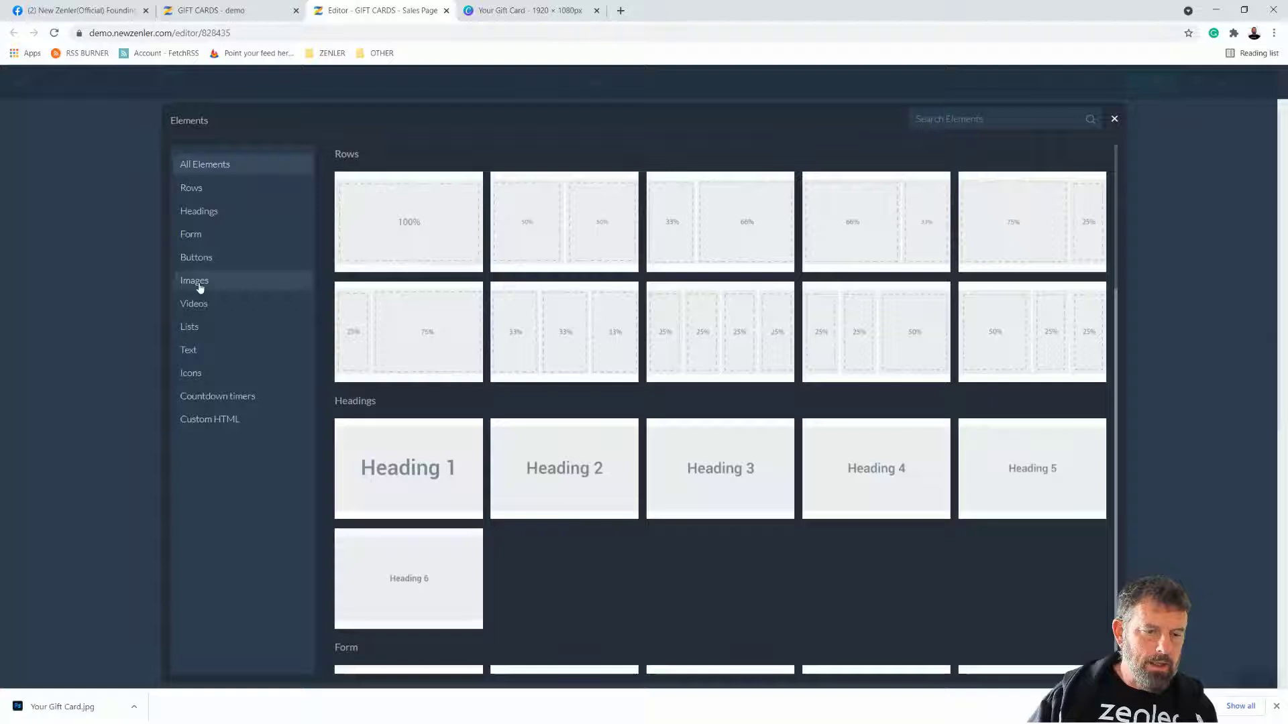
left_click(197, 282)
left_click(406, 232)
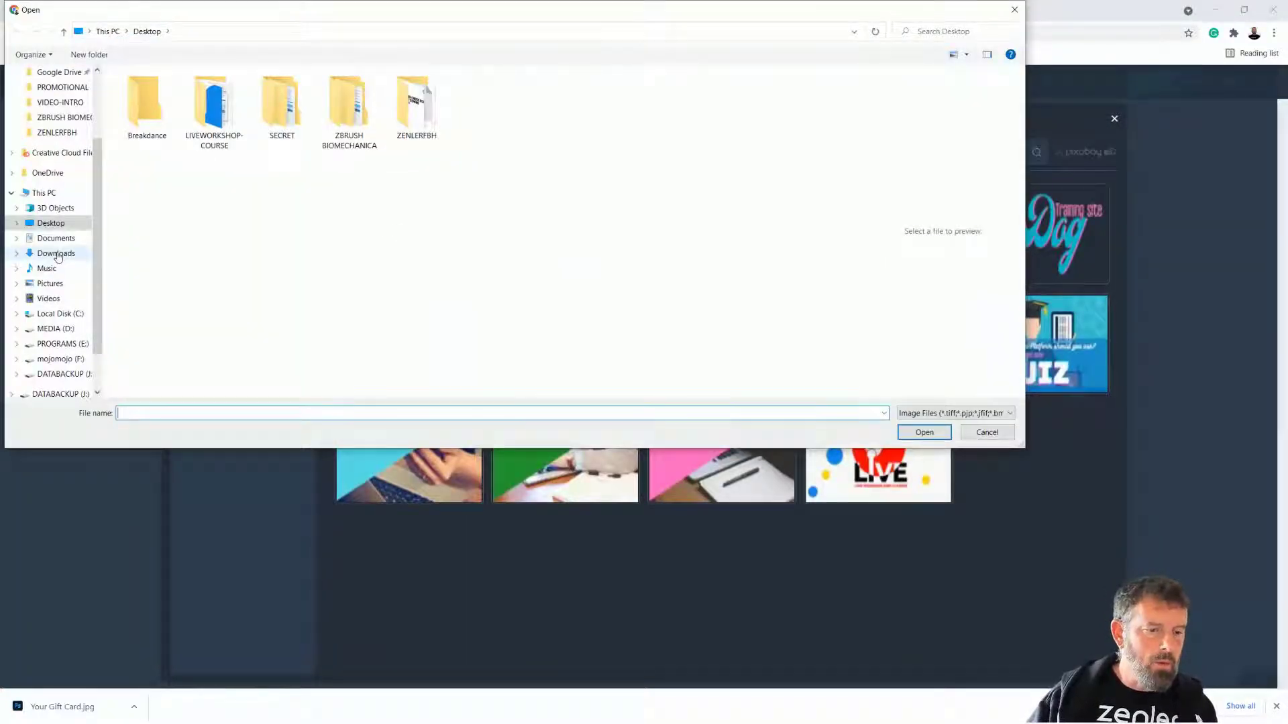
left_click(56, 253)
left_click(153, 107)
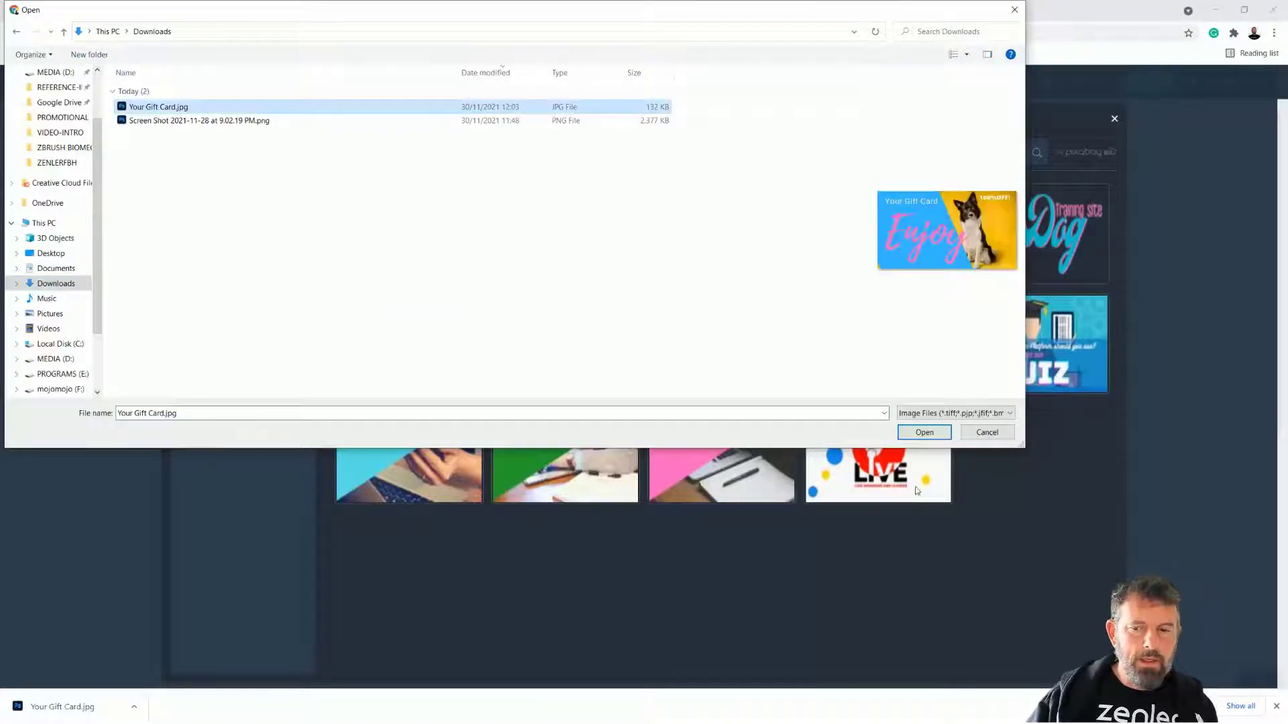
left_click(924, 432)
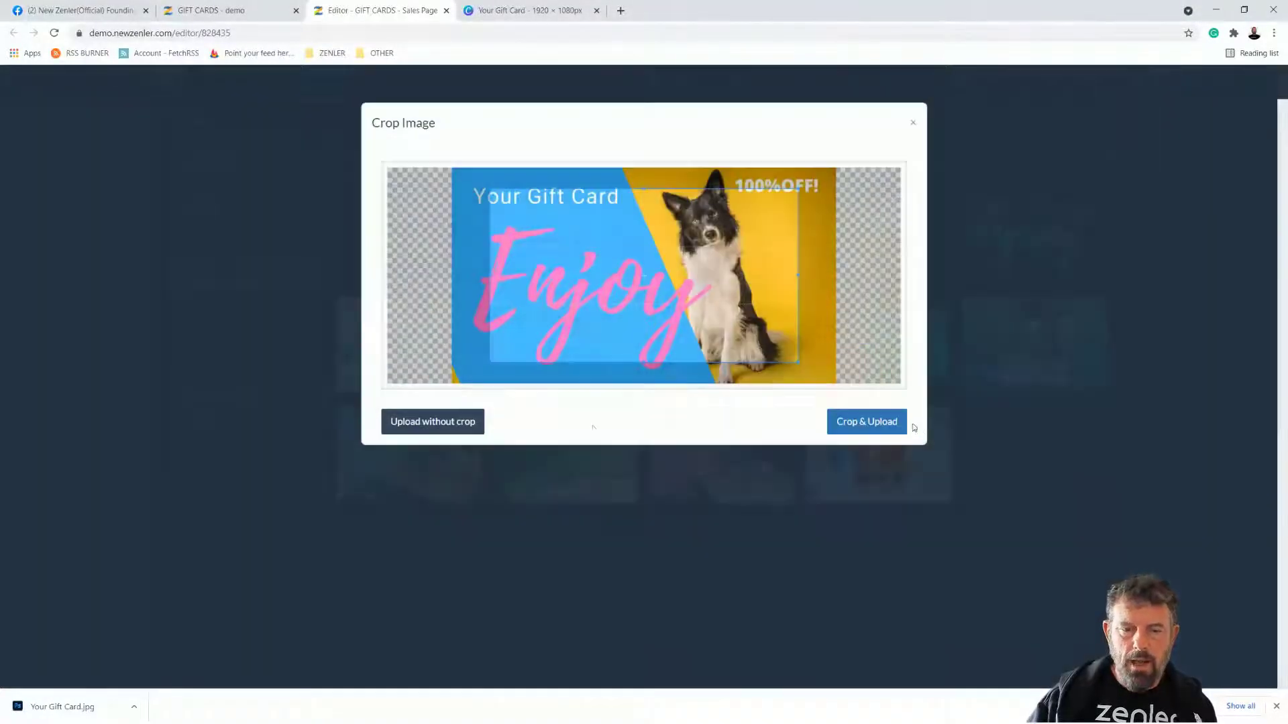
left_click(433, 422)
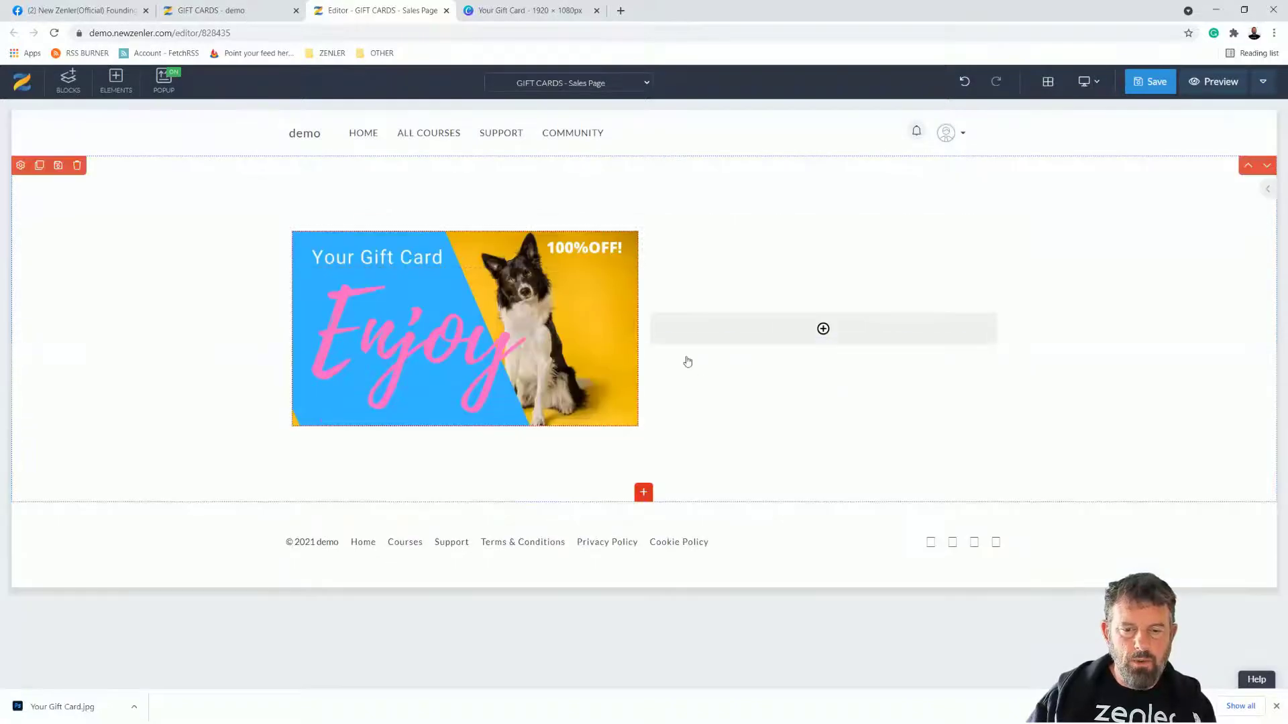
Step: Add a Heading 1 in the right column reading 'BUY THIS GIFT CARD FOR FREE ACCESS TO THE COURSE'
left_click(797, 331)
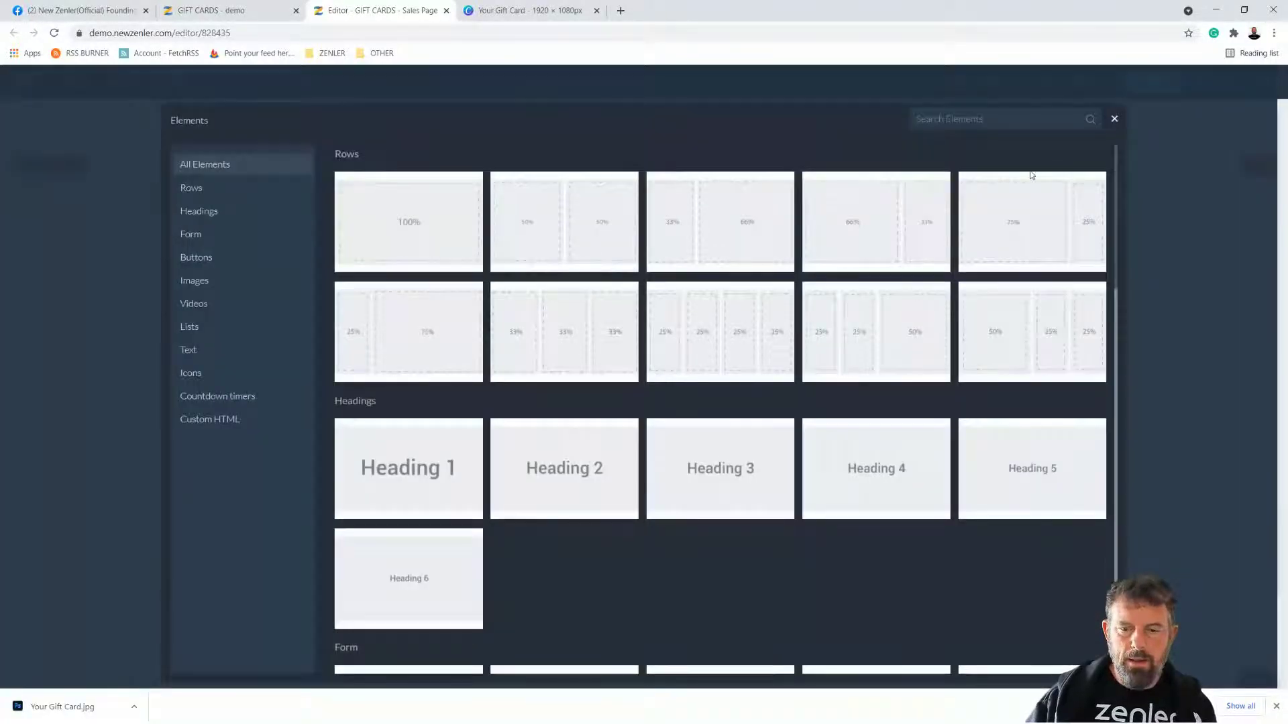
left_click(397, 462)
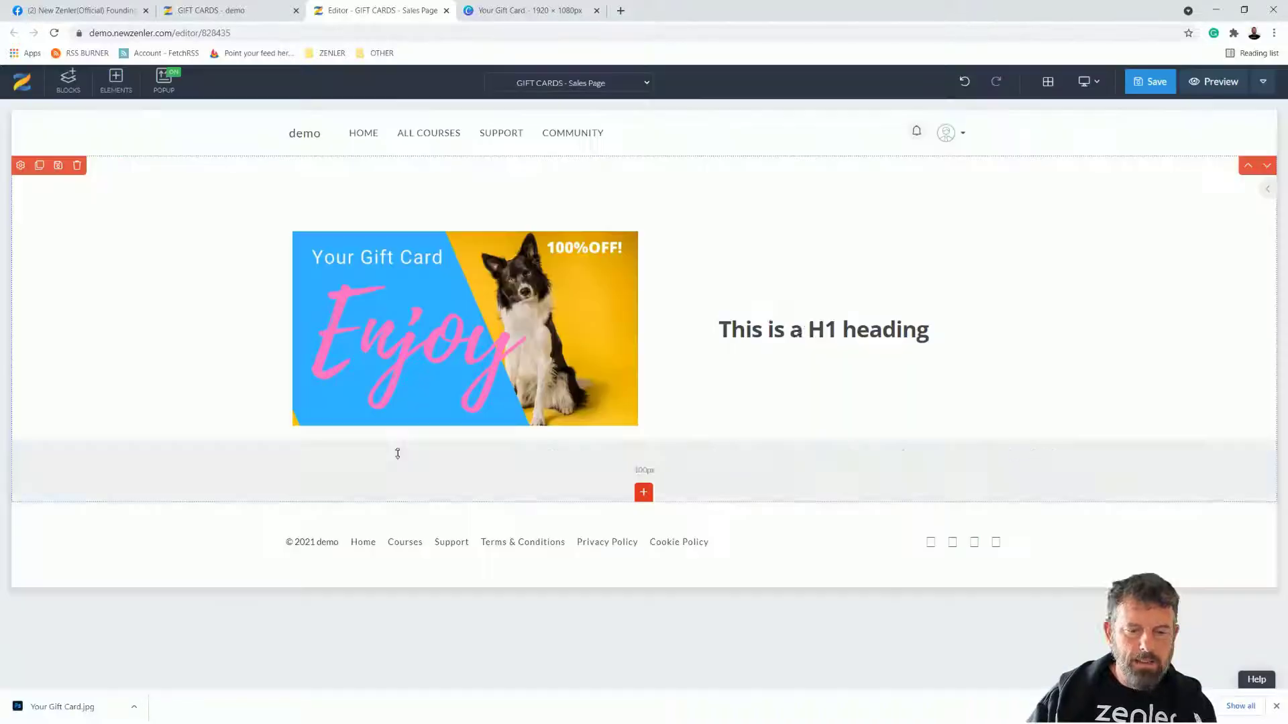
left_click(813, 329)
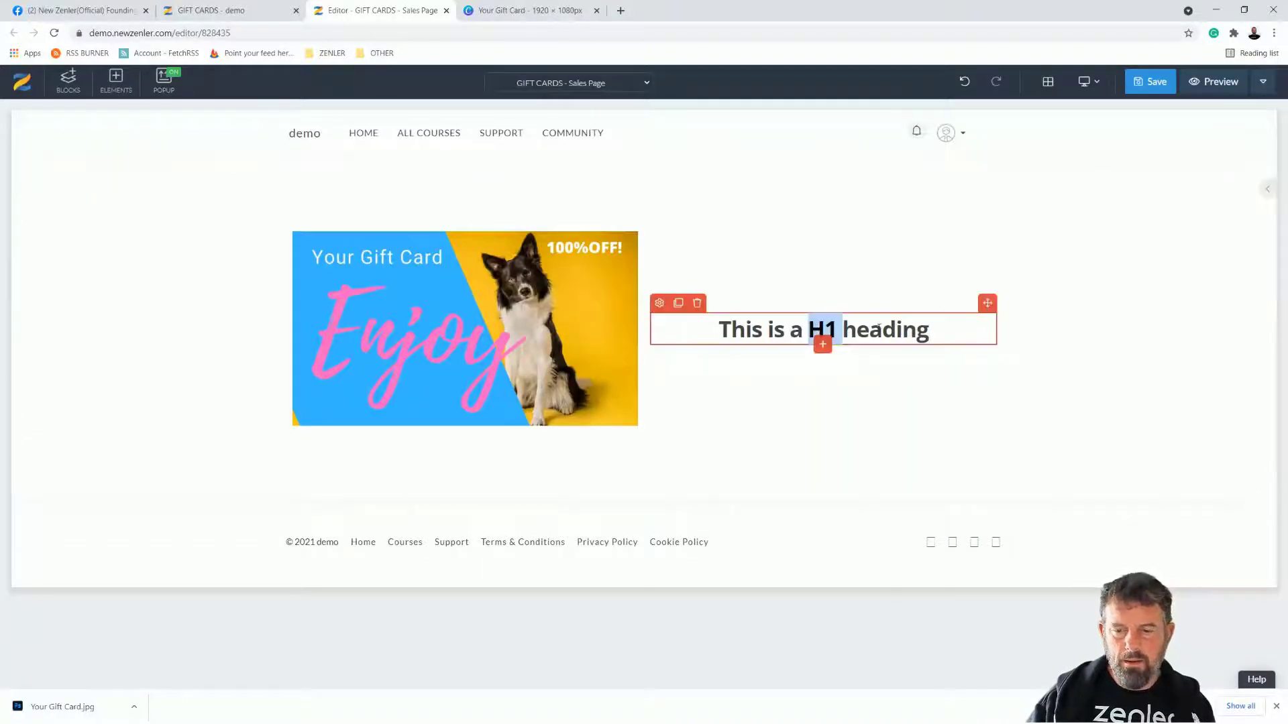
triple_click(939, 329)
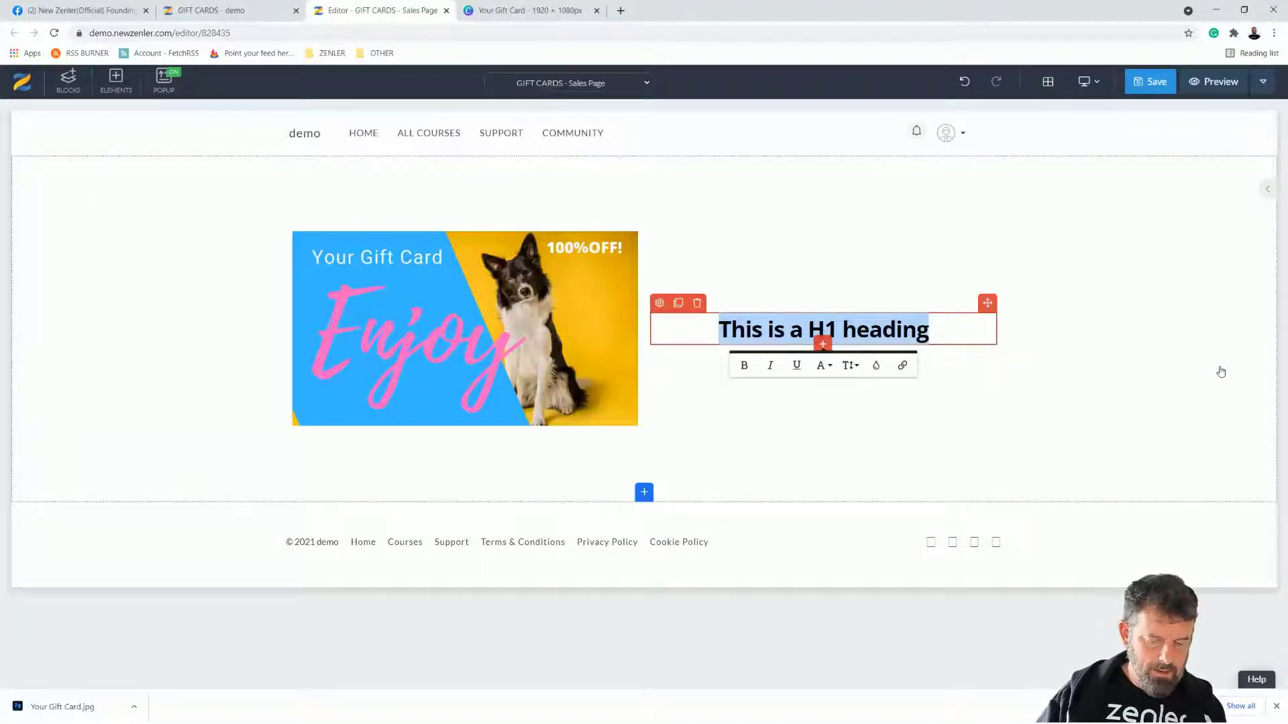
type("BUY THIS ")
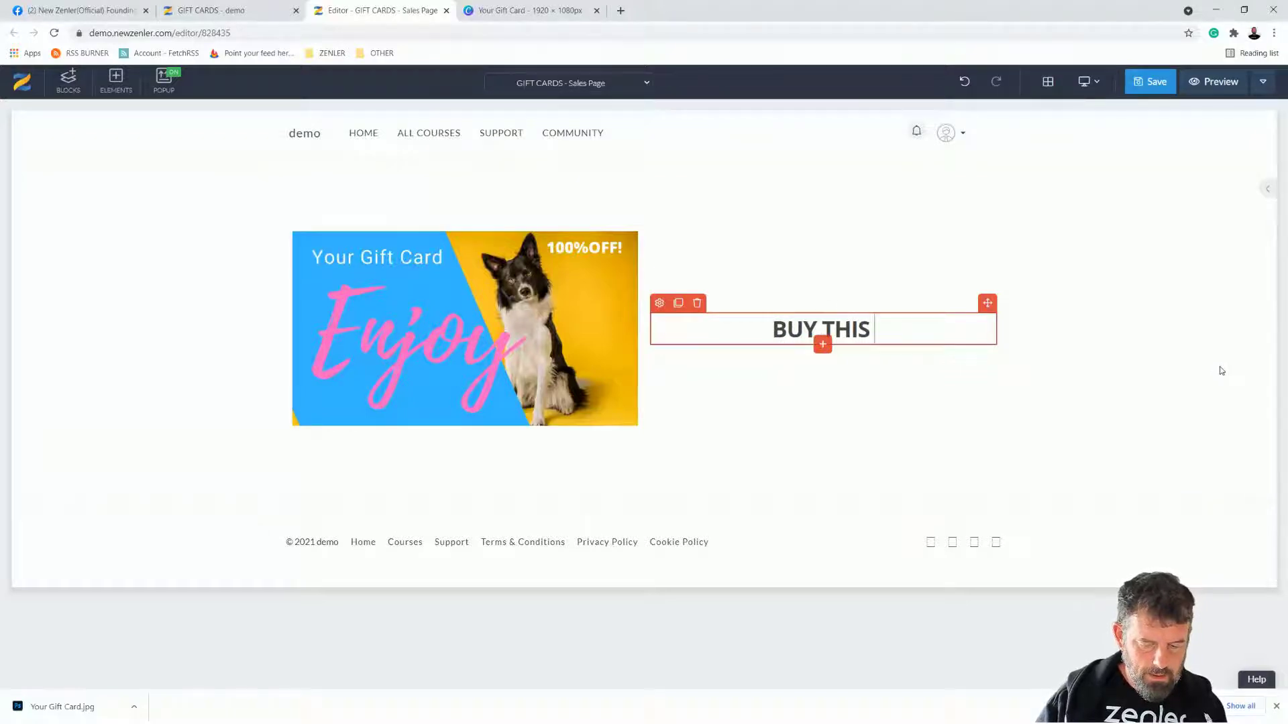
type("COU")
key("BackSpace")
key("BackSpace")
key("BackSpace")
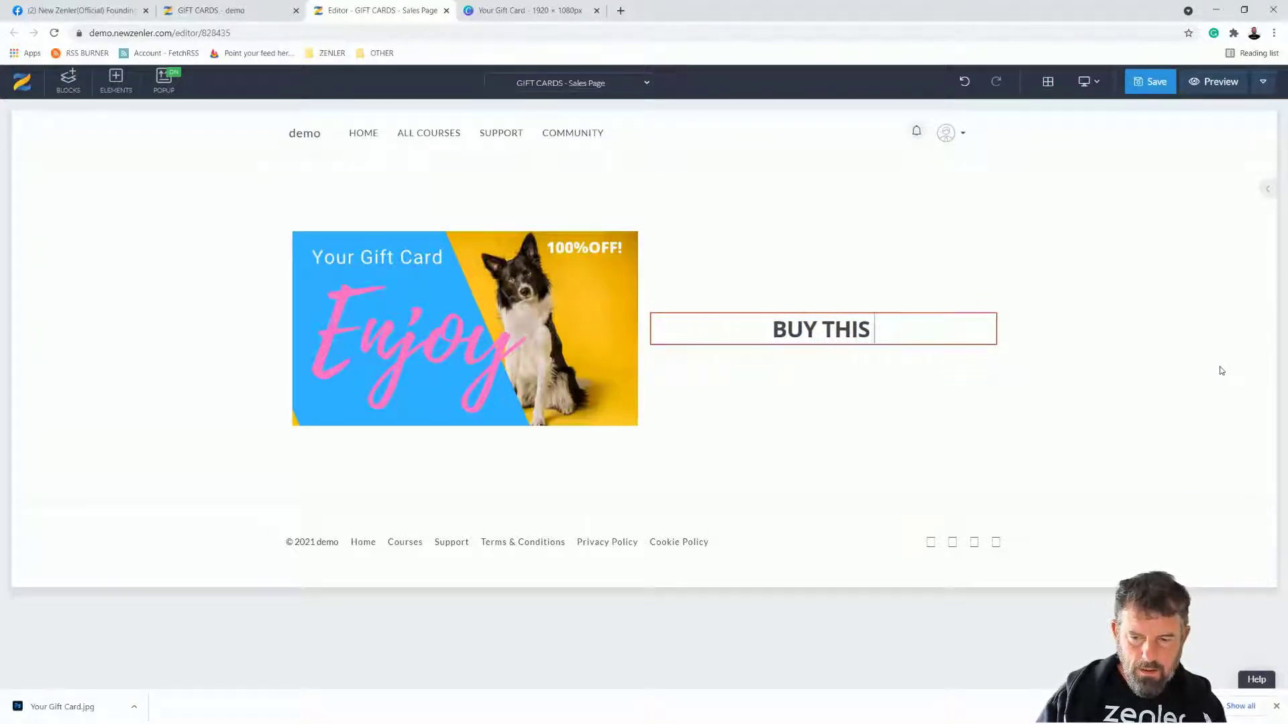
type("GI")
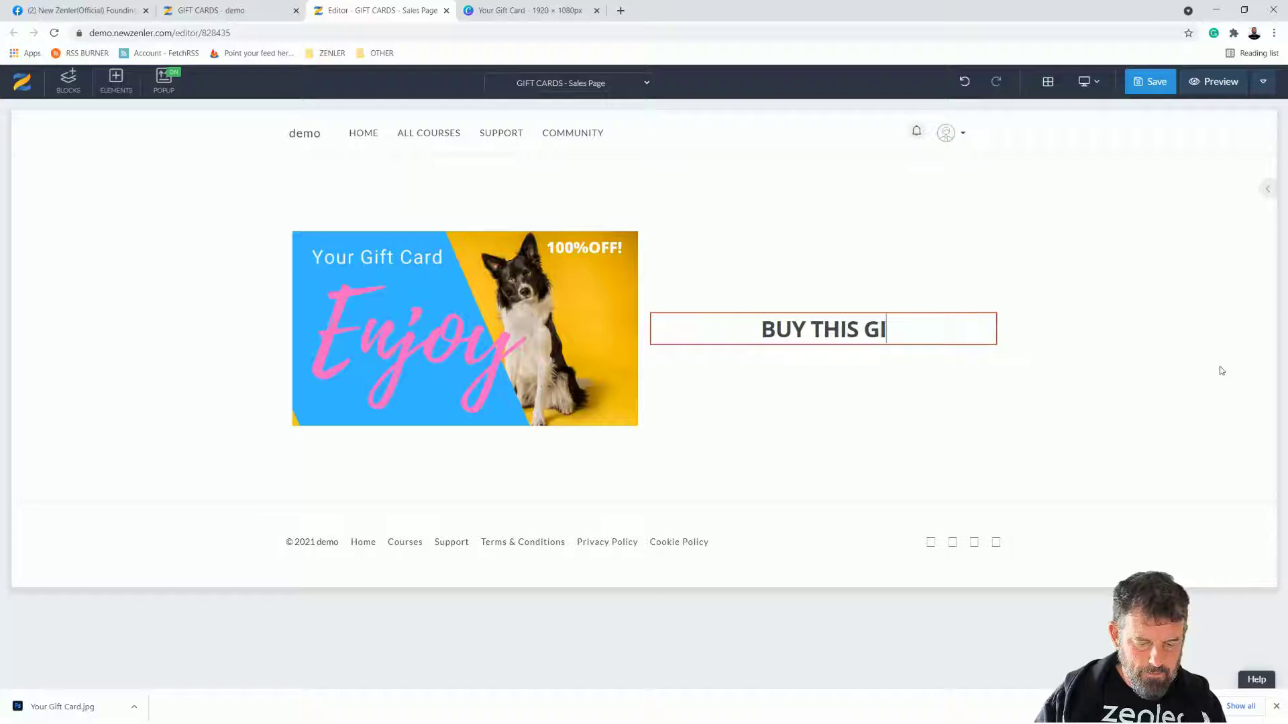
type("FT CARD")
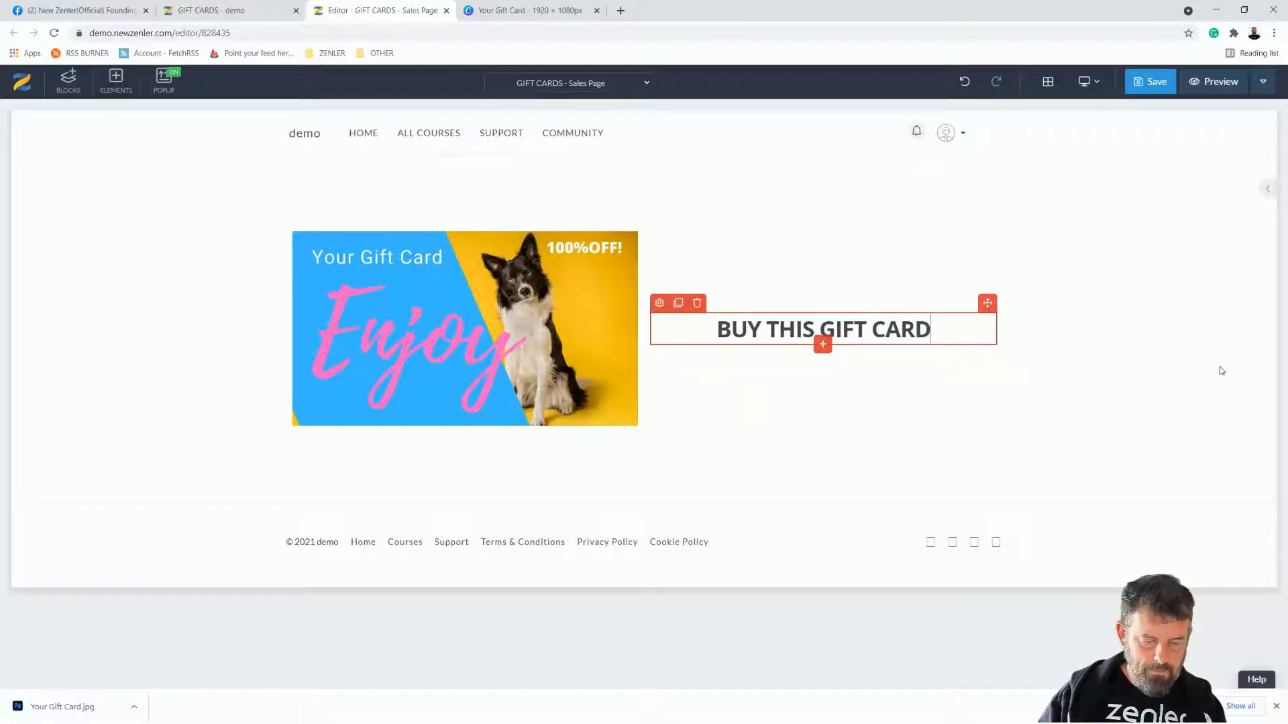
type(" FOR FREE ACCESS TO THE COURSE")
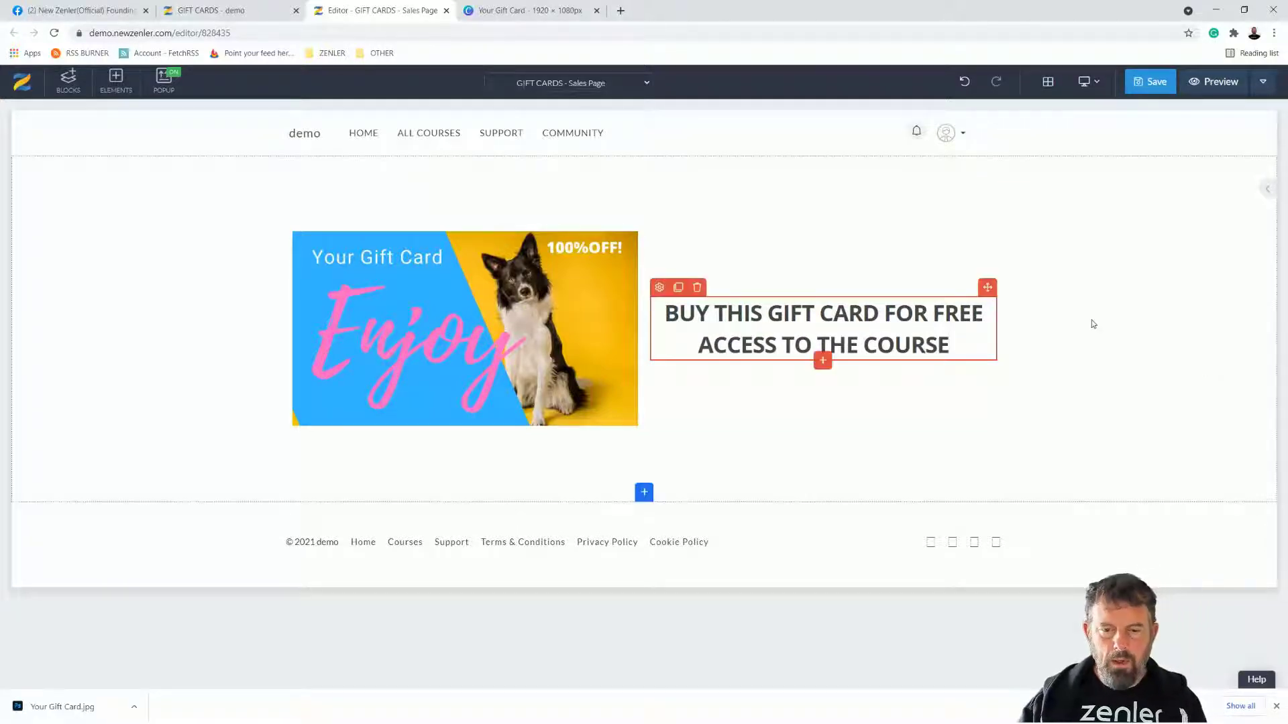
Step: Set the heading's font colour to bright pink (#ff1ef1) in its Style settings
left_click(660, 287)
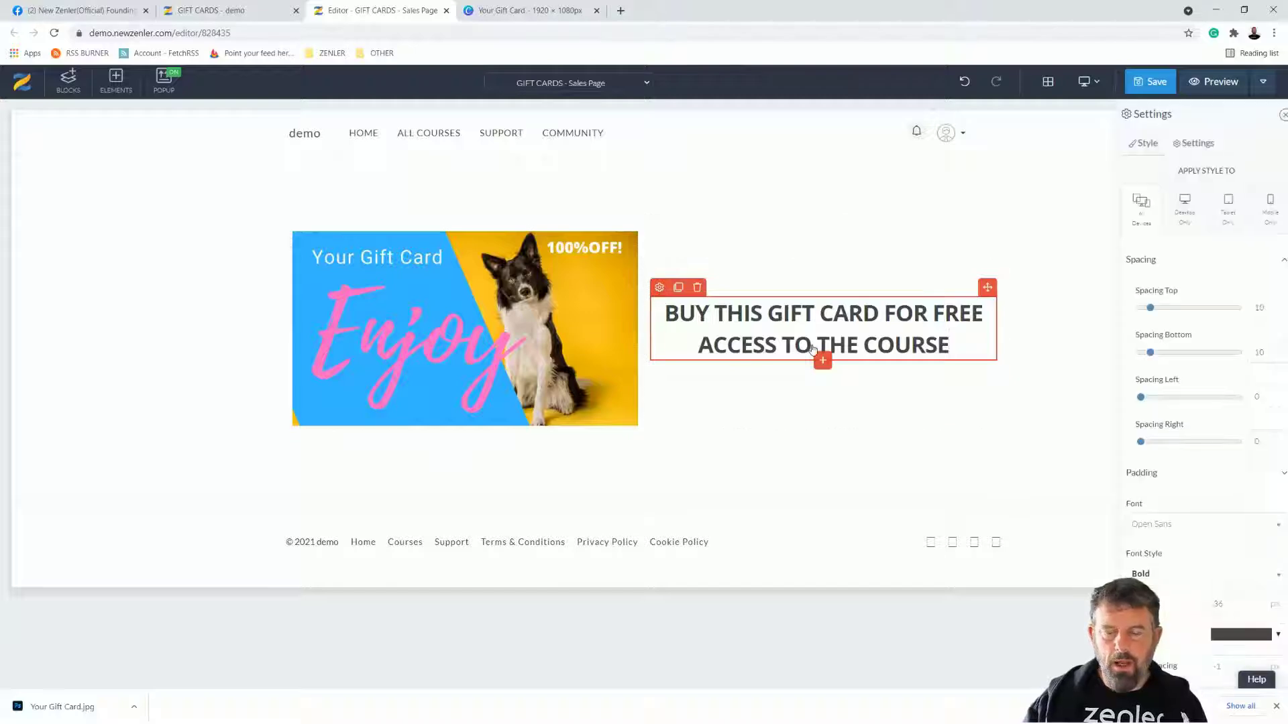
left_click(1264, 640)
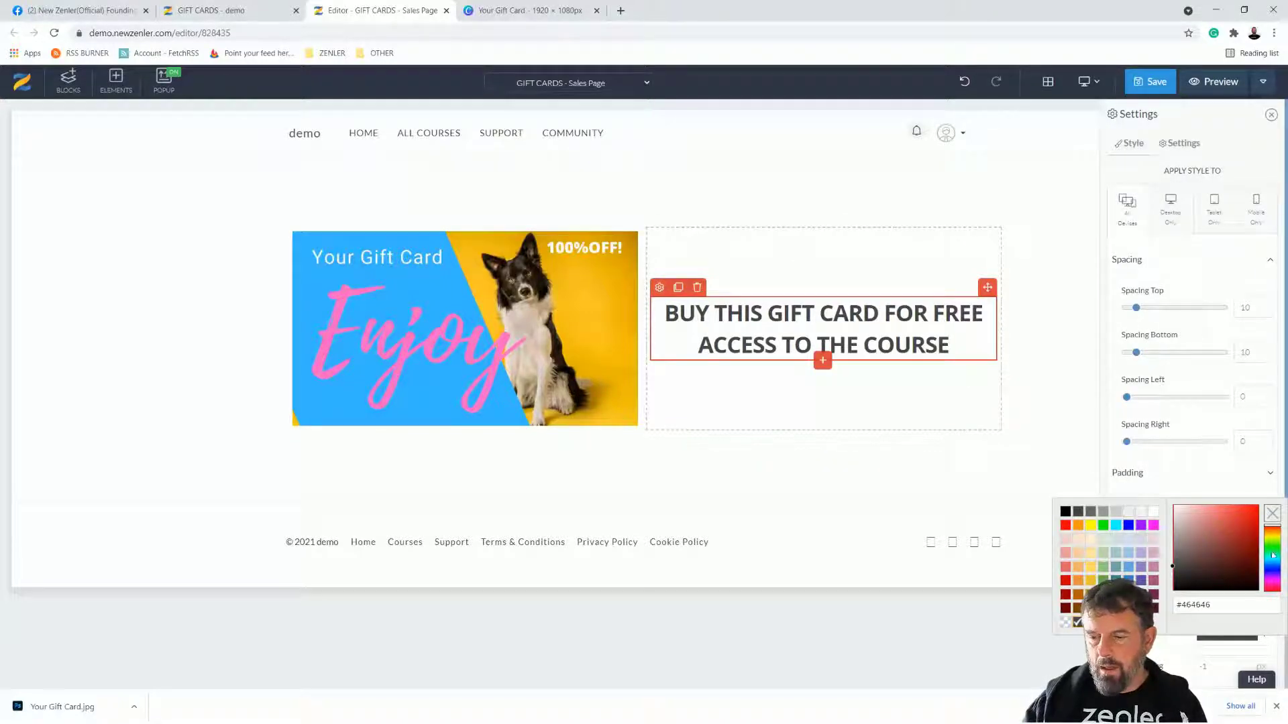
left_click_drag(1268, 535, 1270, 529)
left_click_drag(1270, 581, 1273, 586)
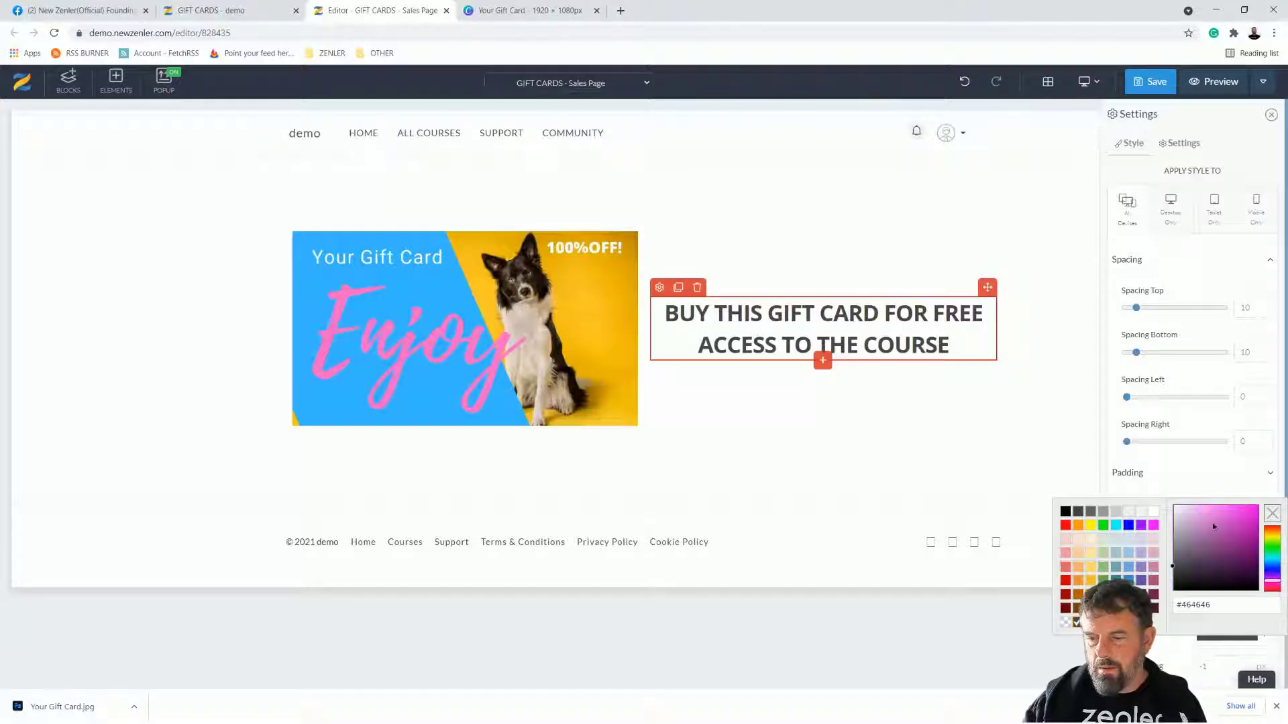
left_click_drag(1214, 527, 1239, 501)
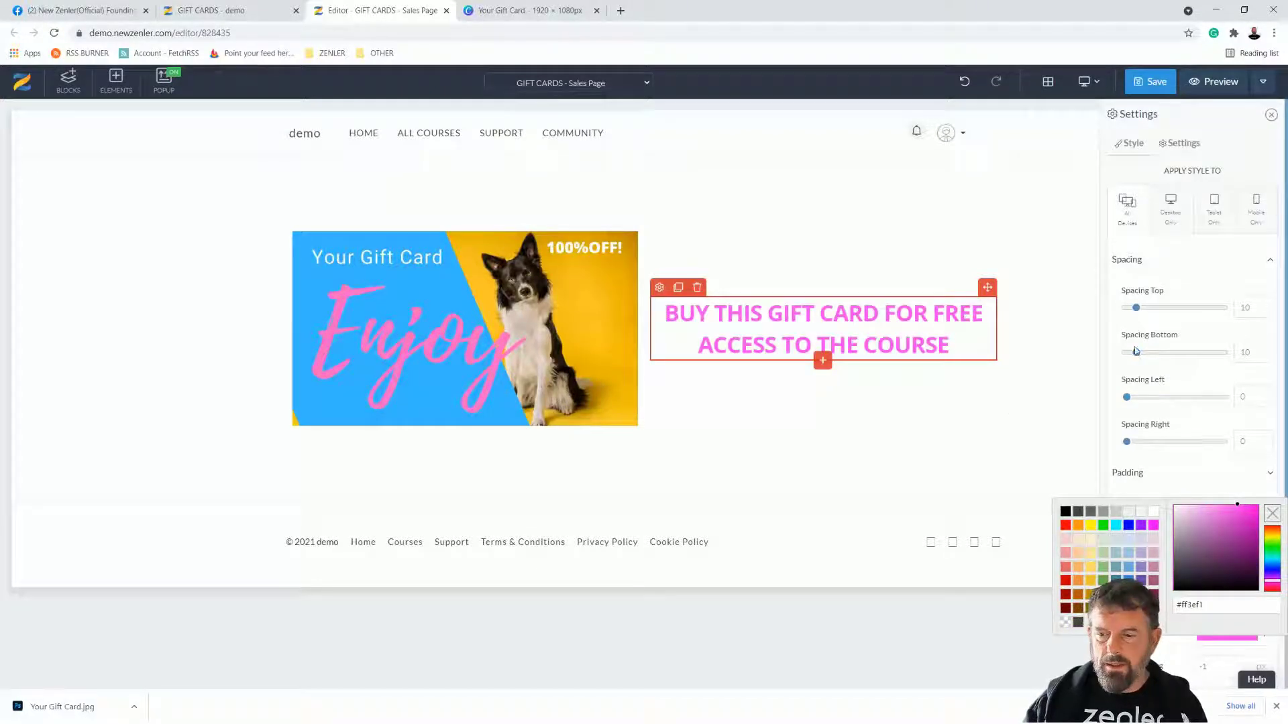
left_click(1177, 478)
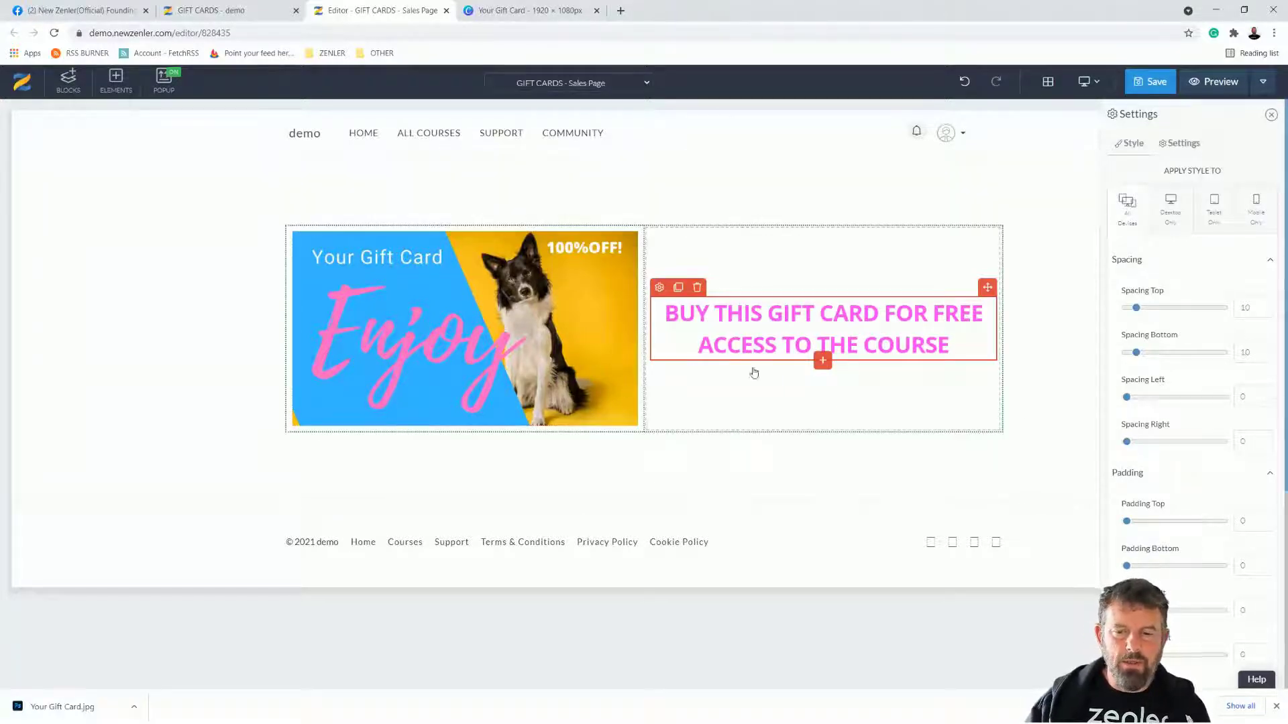
Step: Add a button under the heading and relabel it 'GET THE GIFT'
left_click(823, 361)
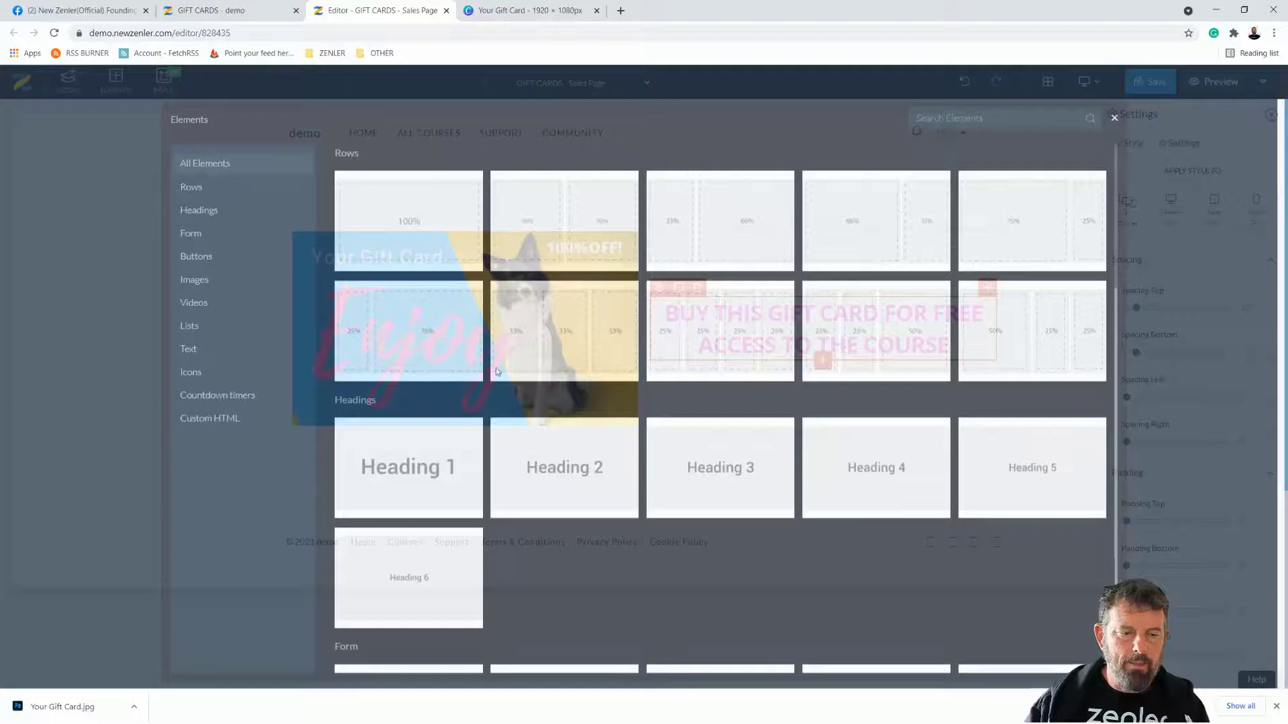
left_click(243, 262)
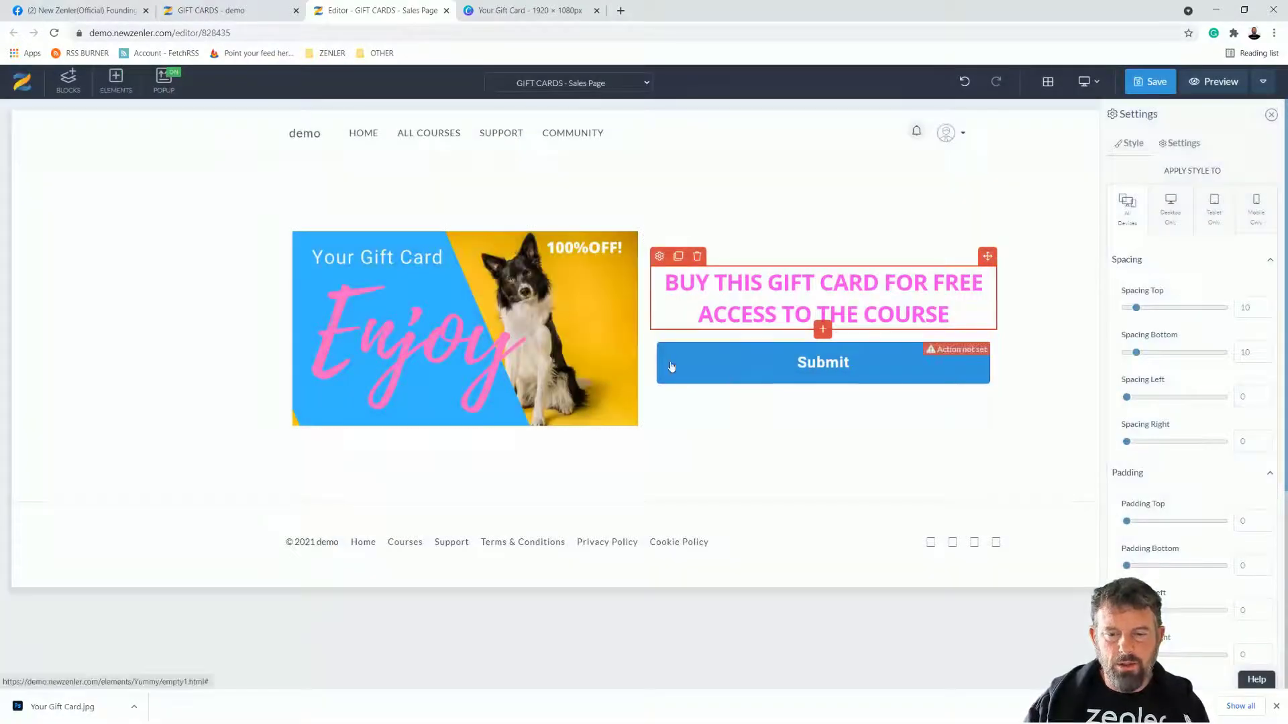
left_click(666, 333)
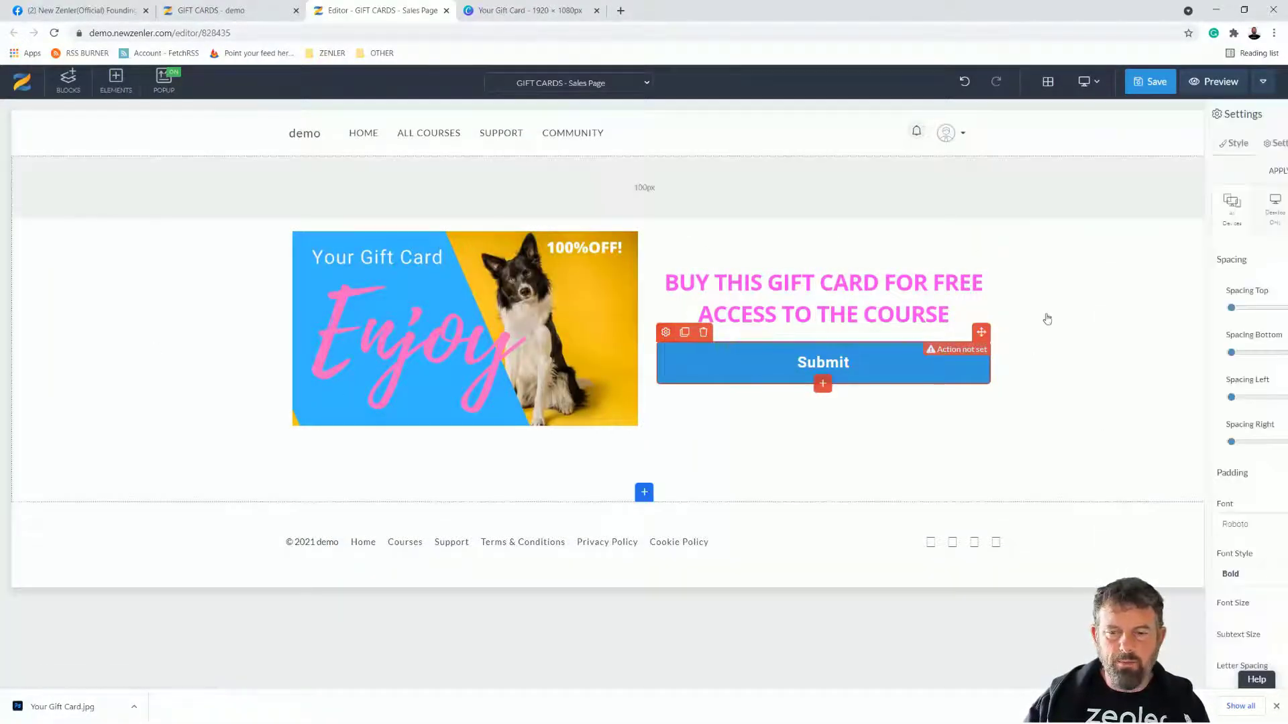
left_click(1181, 145)
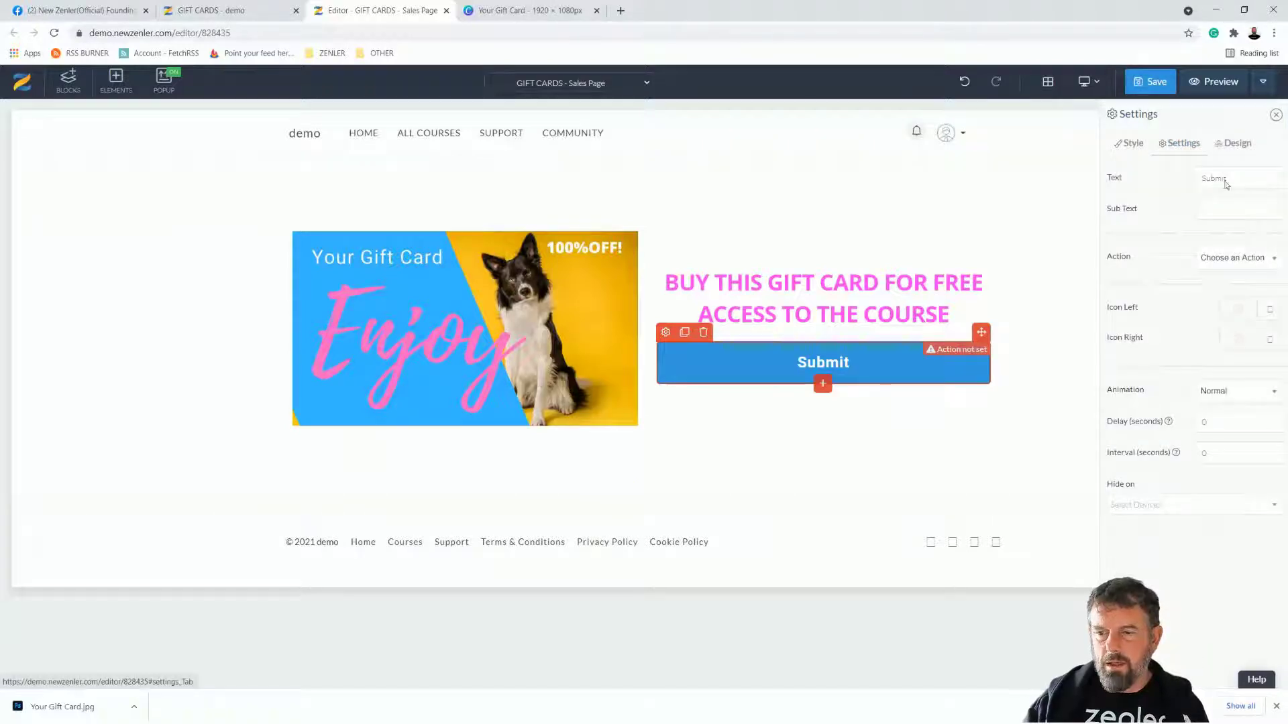
left_click_drag(1233, 179, 1174, 180)
type("GET THE")
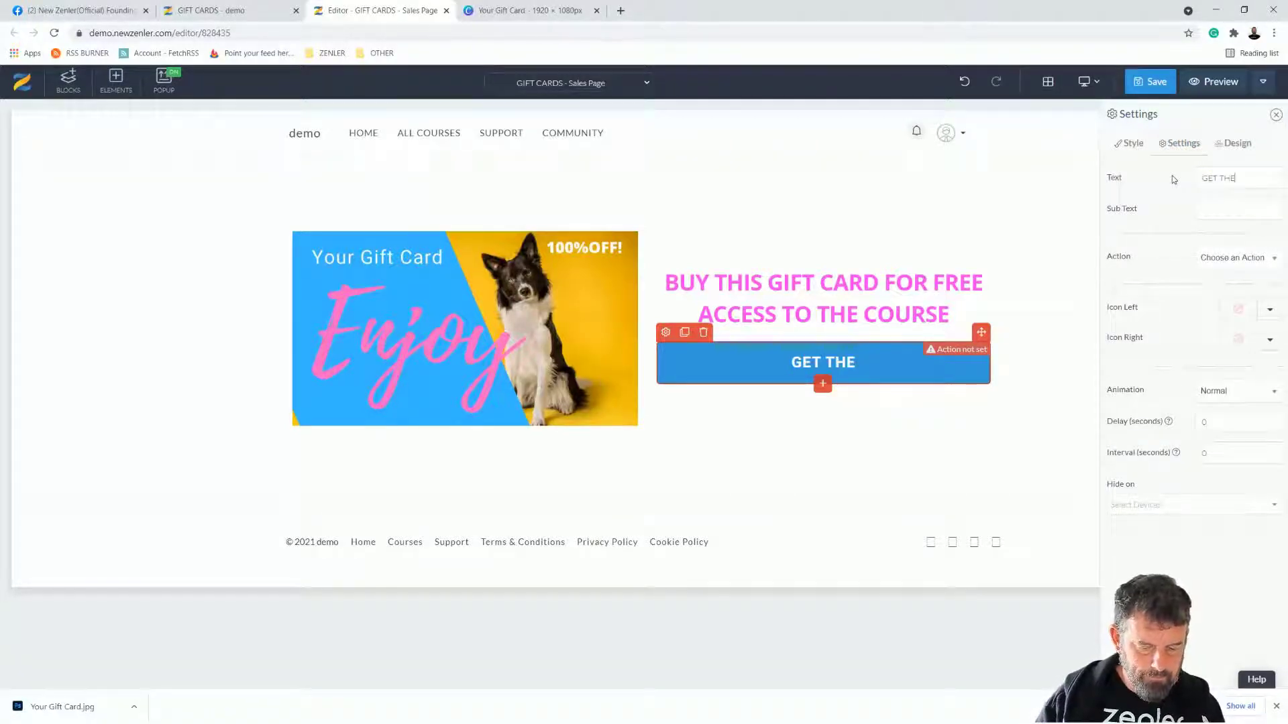
type(" GIFT")
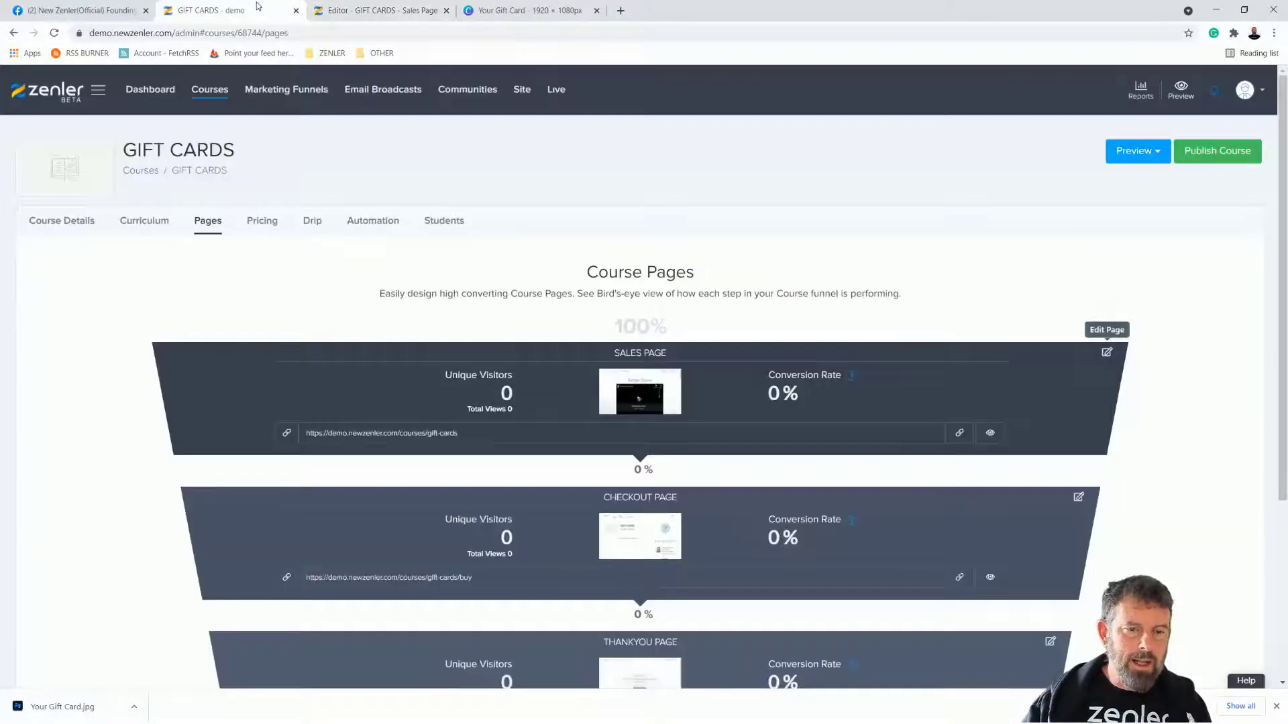
Step: Make the button go to a link, pasting the course checkout page URL
left_click(222, 10)
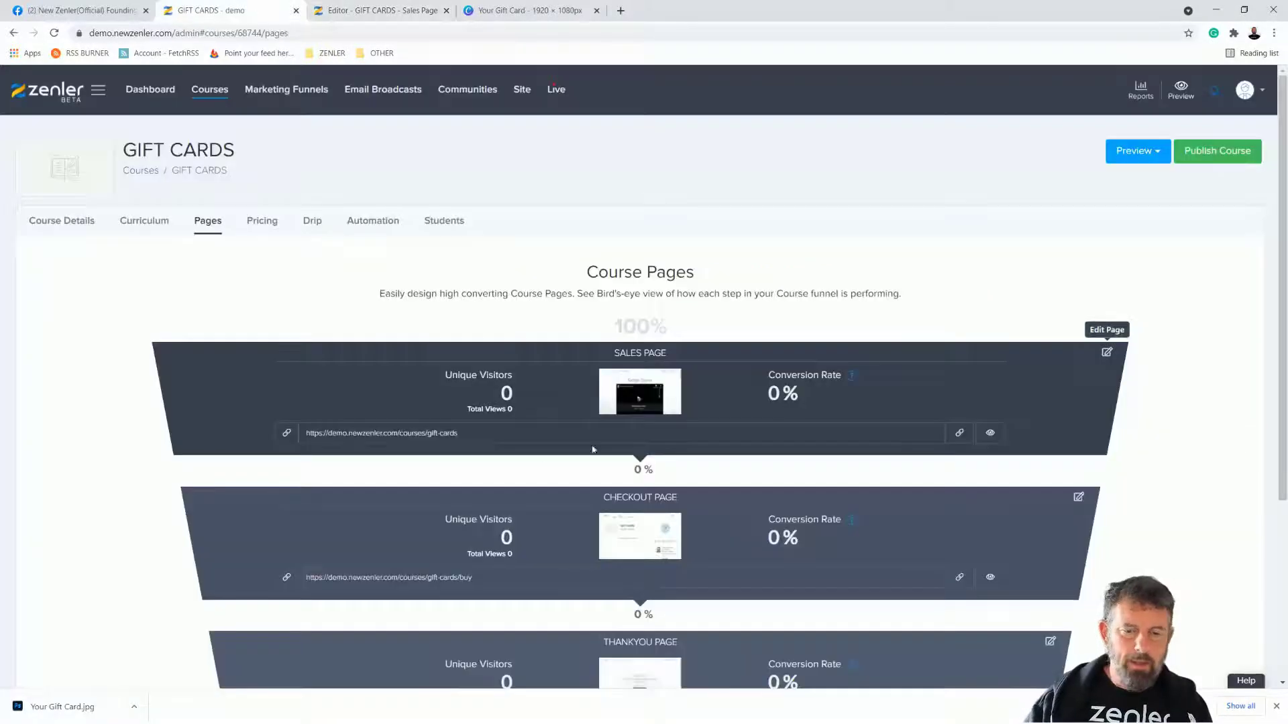
left_click(959, 577)
left_click(383, 10)
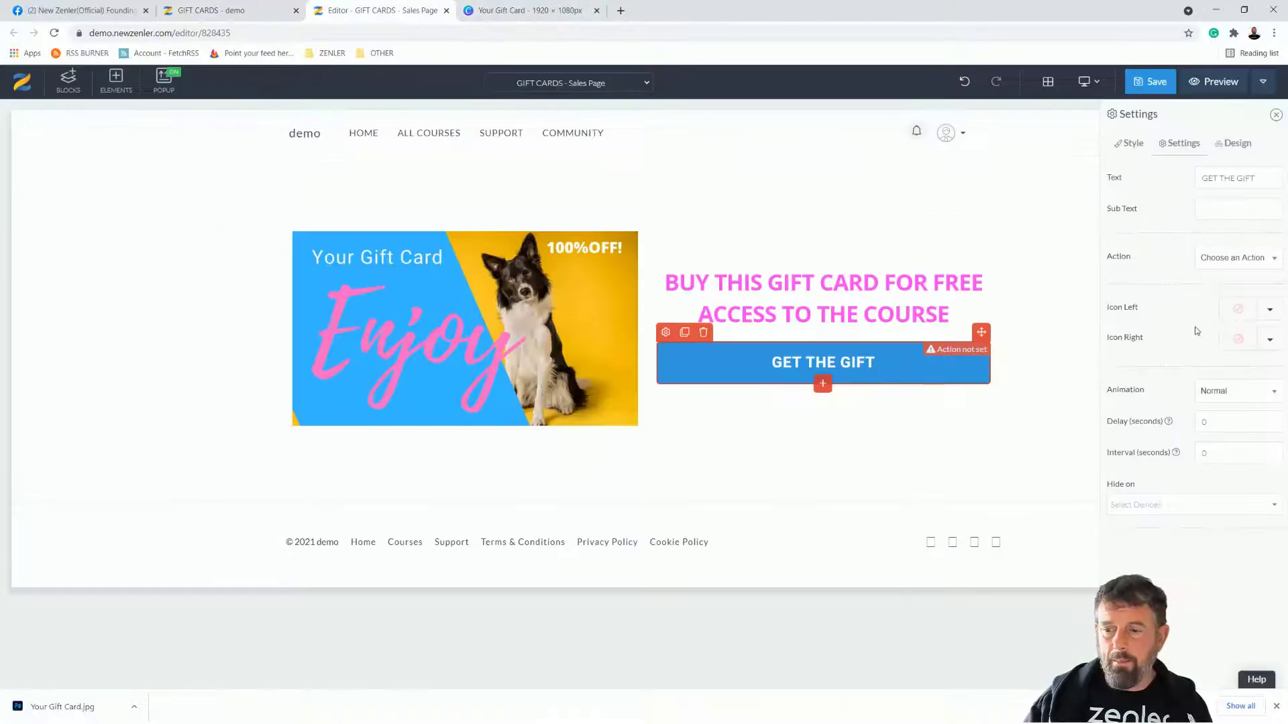
left_click(1272, 262)
left_click(1220, 307)
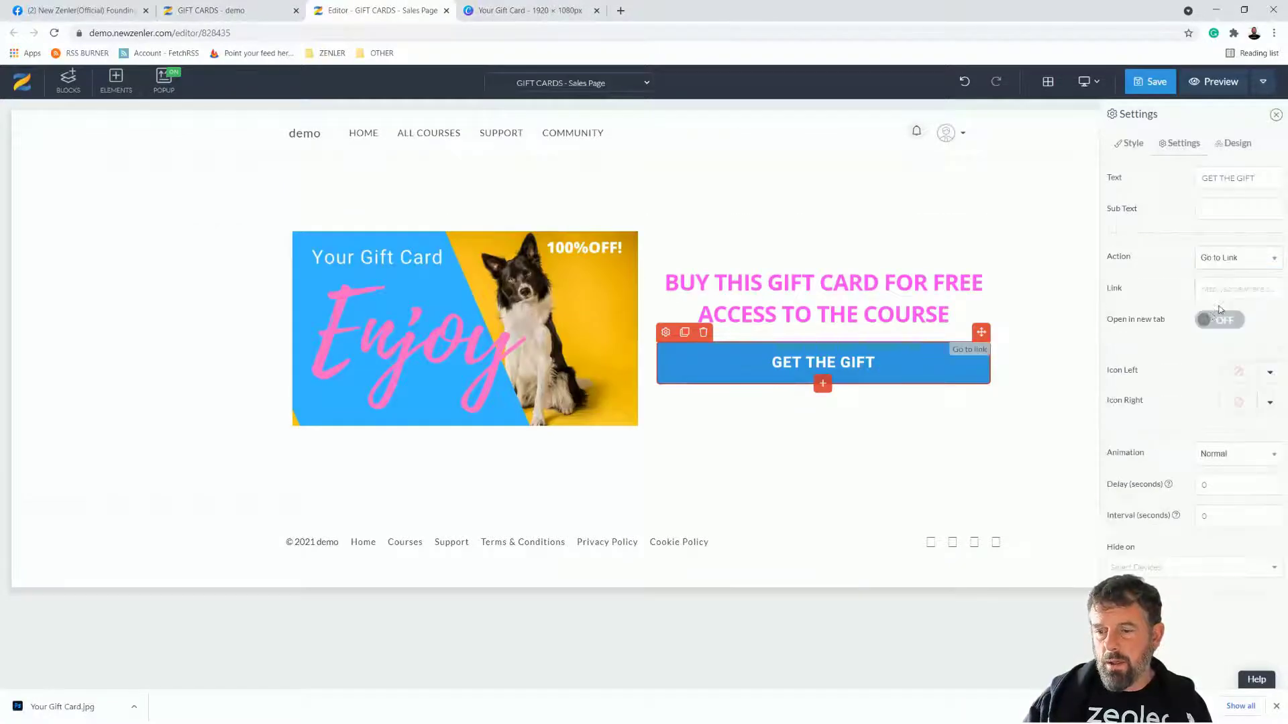
key("ctrl+v")
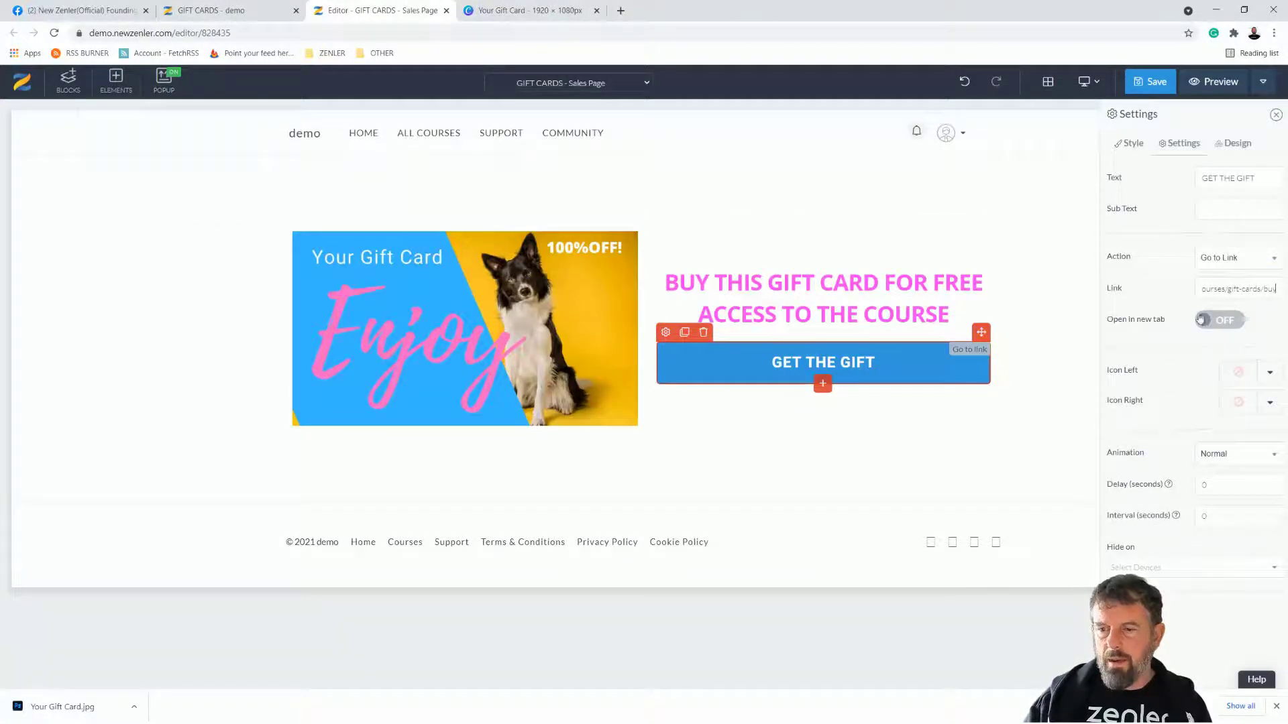
Step: Give the button the Rounded Button design and save the sales page
left_click(1233, 143)
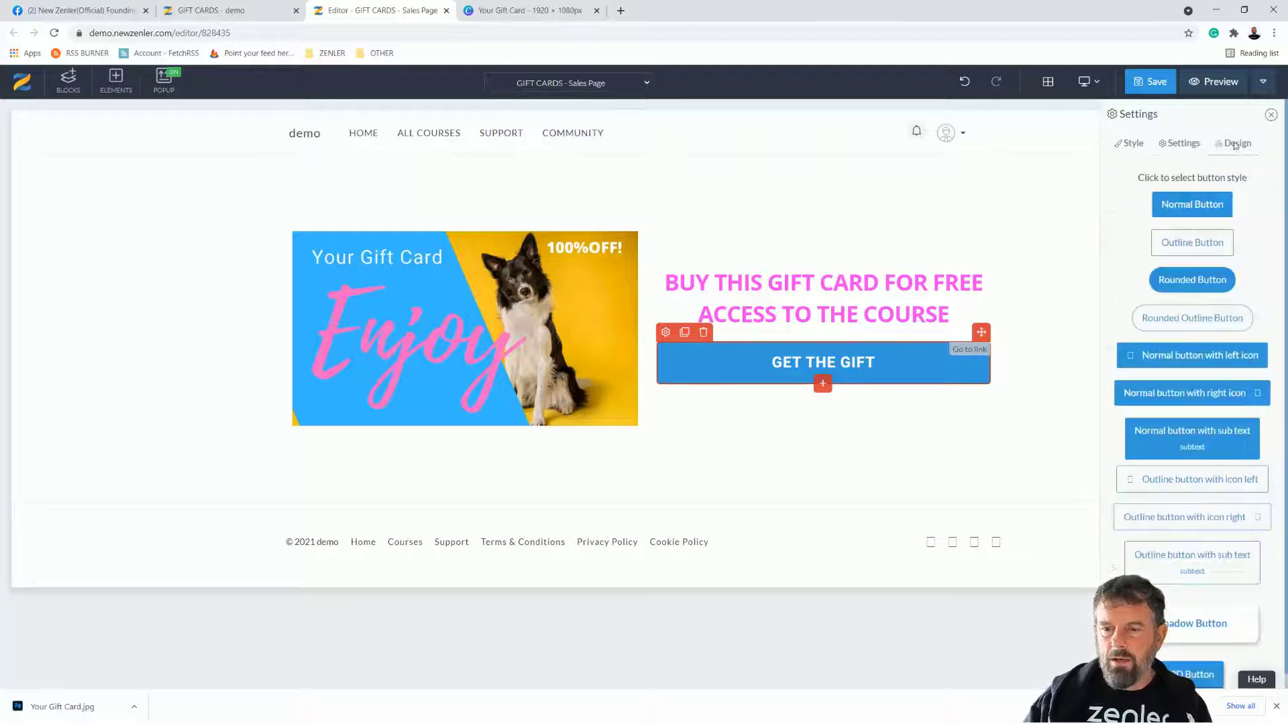
left_click(1186, 281)
left_click(1157, 83)
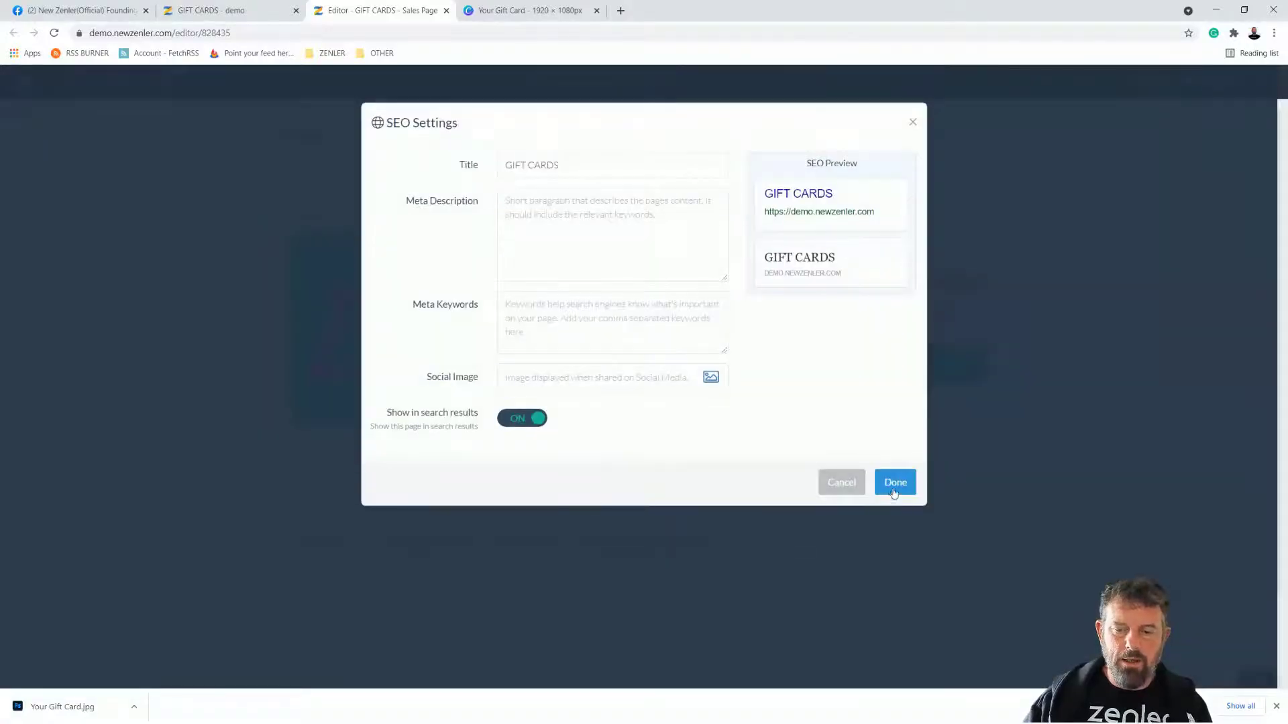
left_click(895, 483)
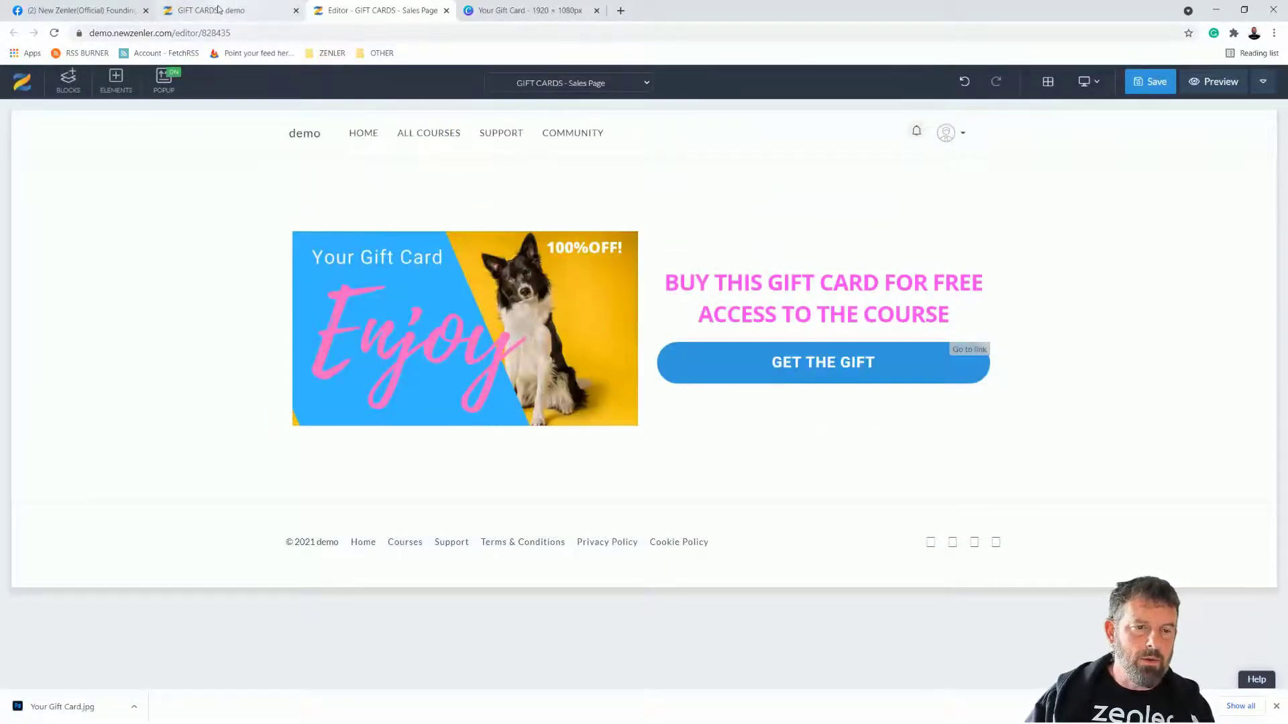
Step: Start a new One Time Purchase pricing plan for the GIFT CARDS course
left_click(218, 10)
scroll(777, 492, "down", 2)
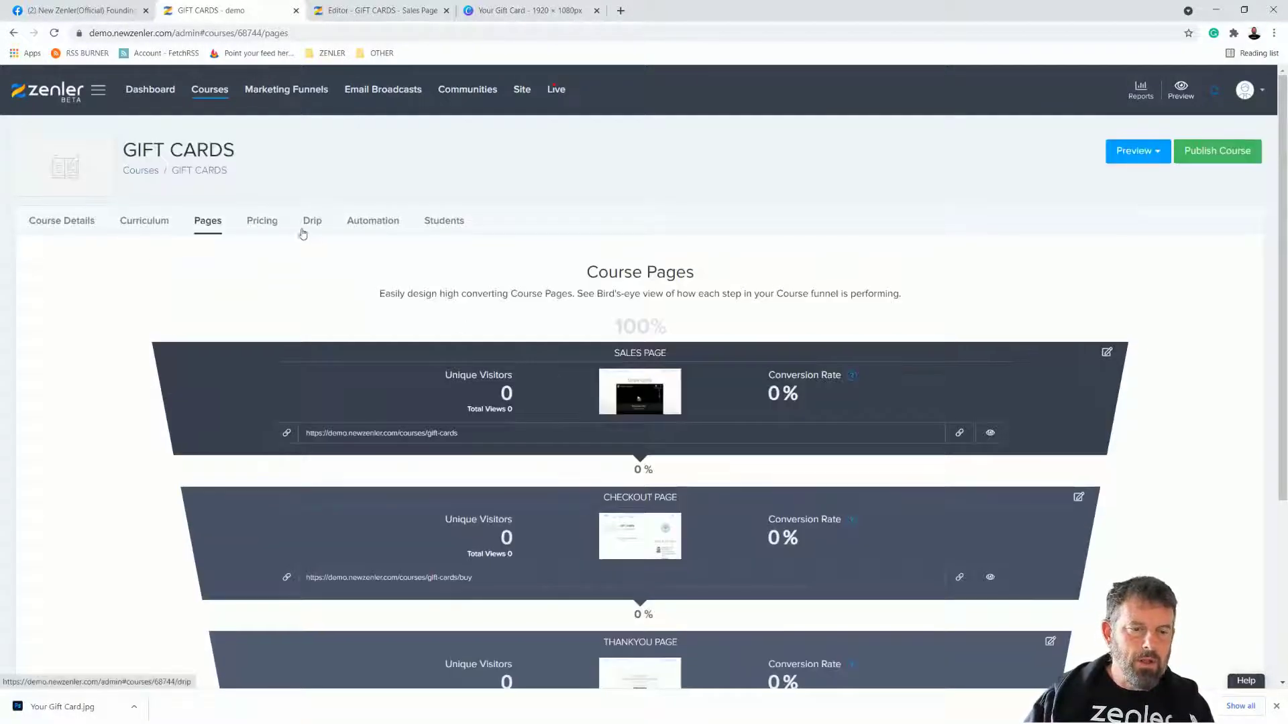
left_click(264, 225)
left_click(643, 468)
scroll(651, 463, "down", 3)
left_click(587, 422)
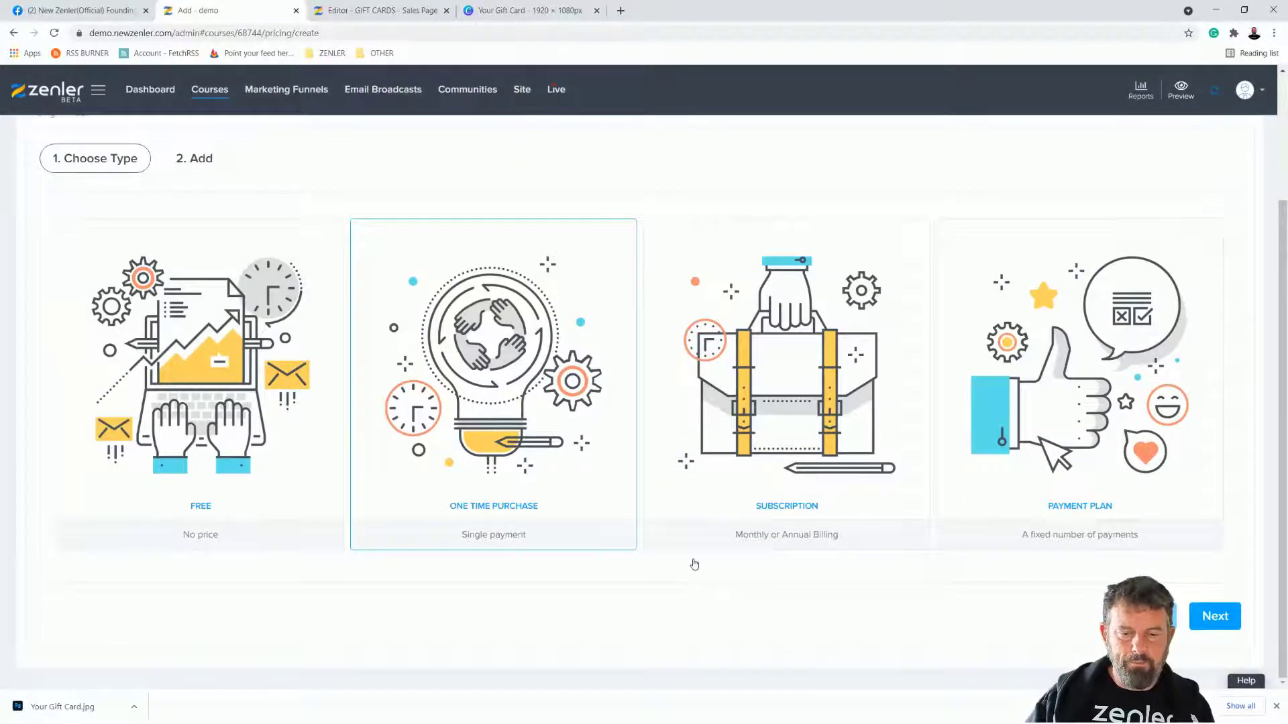
left_click(1214, 617)
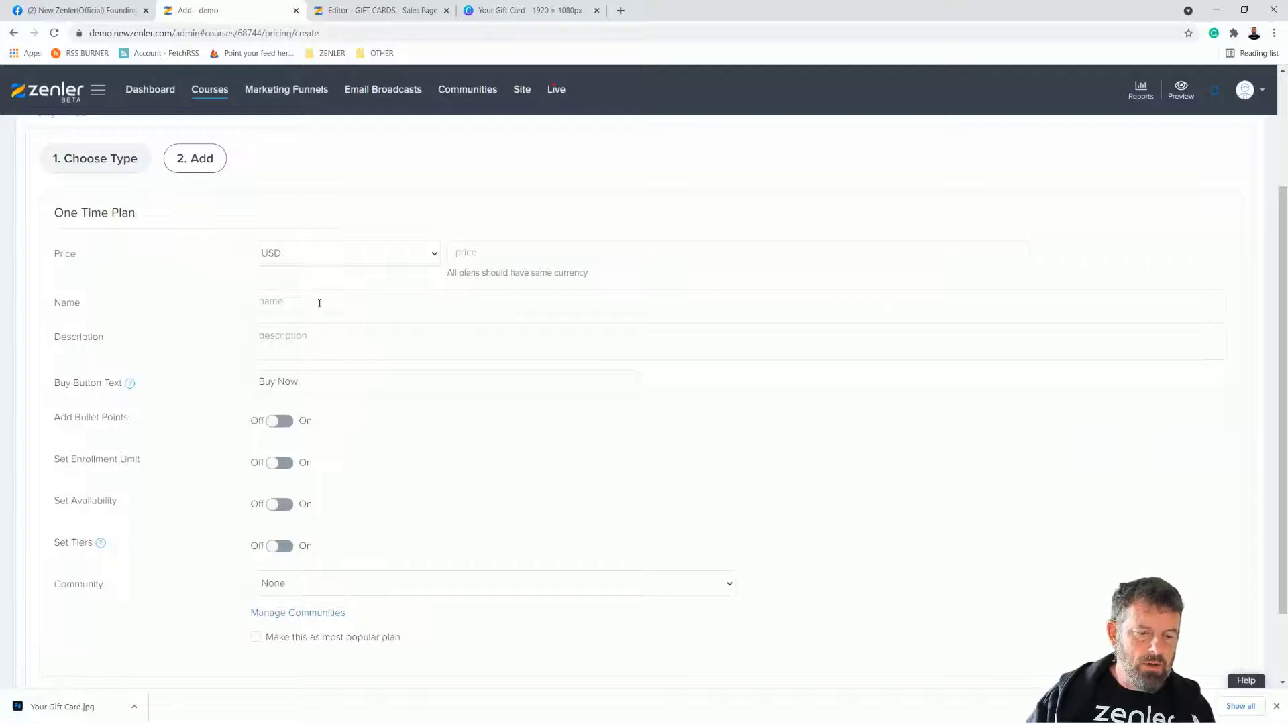
Step: Set the plan price to 100 and name it 'GIFT CARD', then finish it
left_click(471, 253)
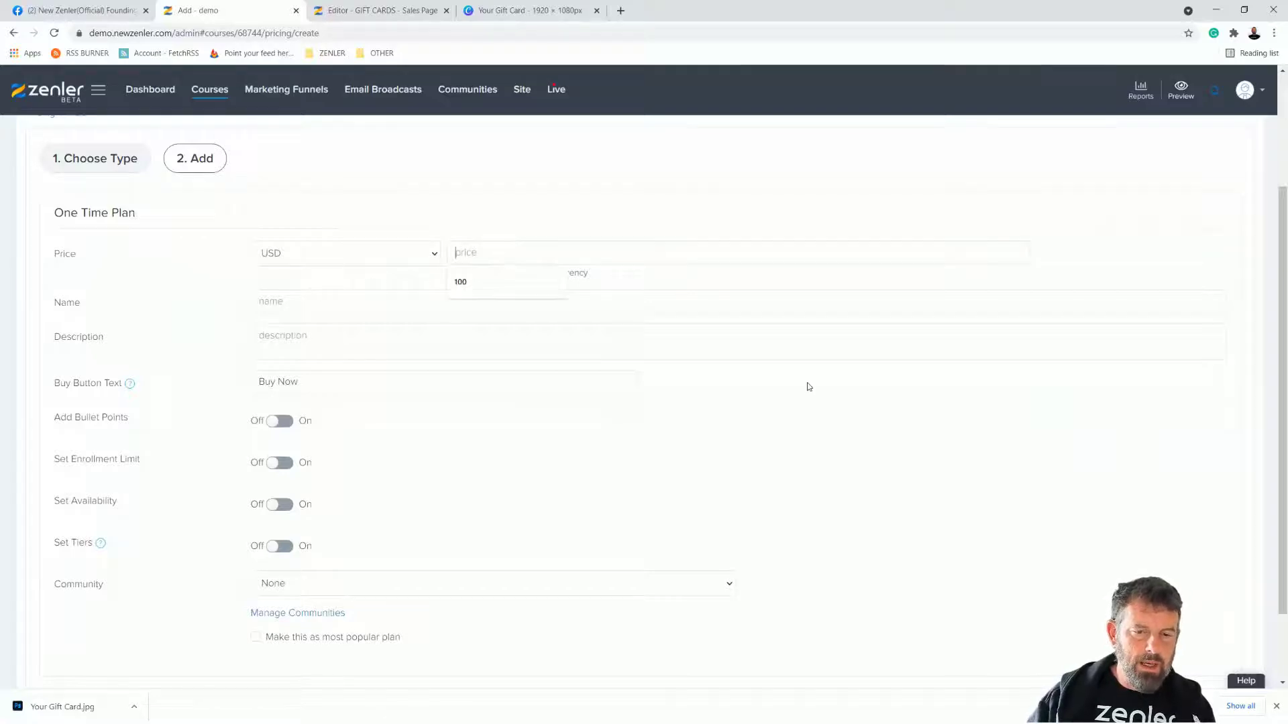
left_click(465, 282)
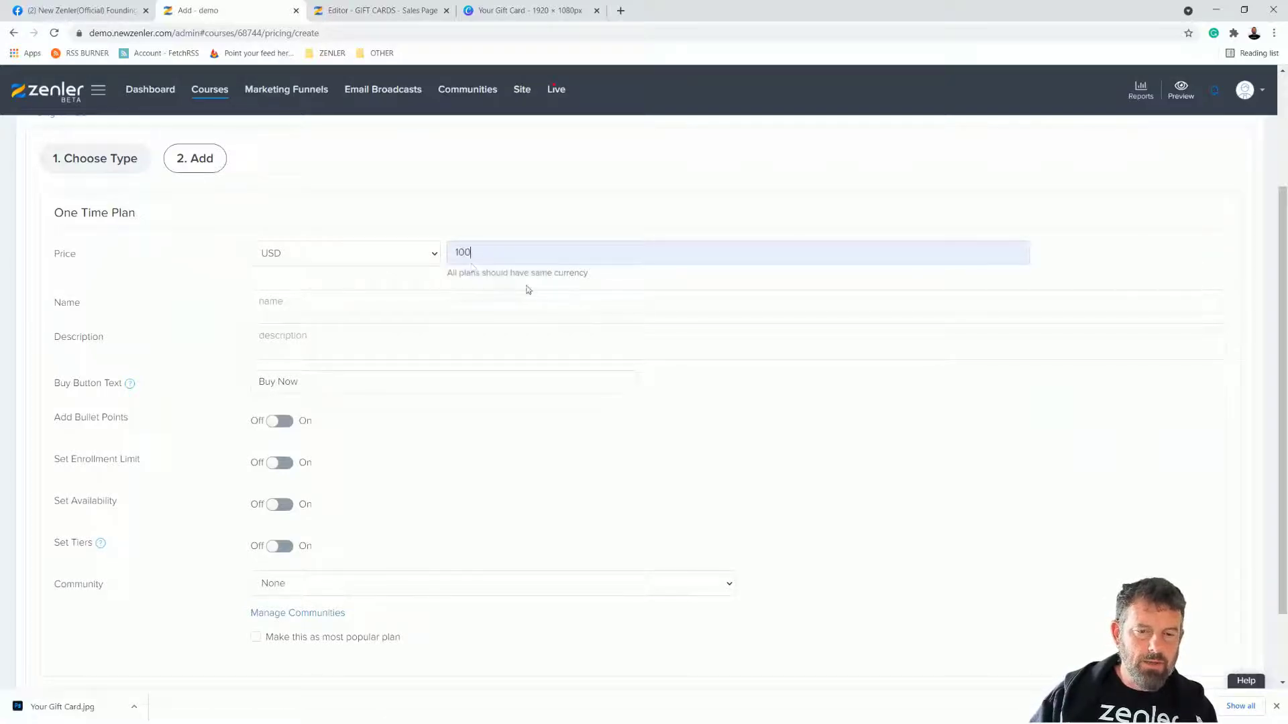
left_click(285, 301)
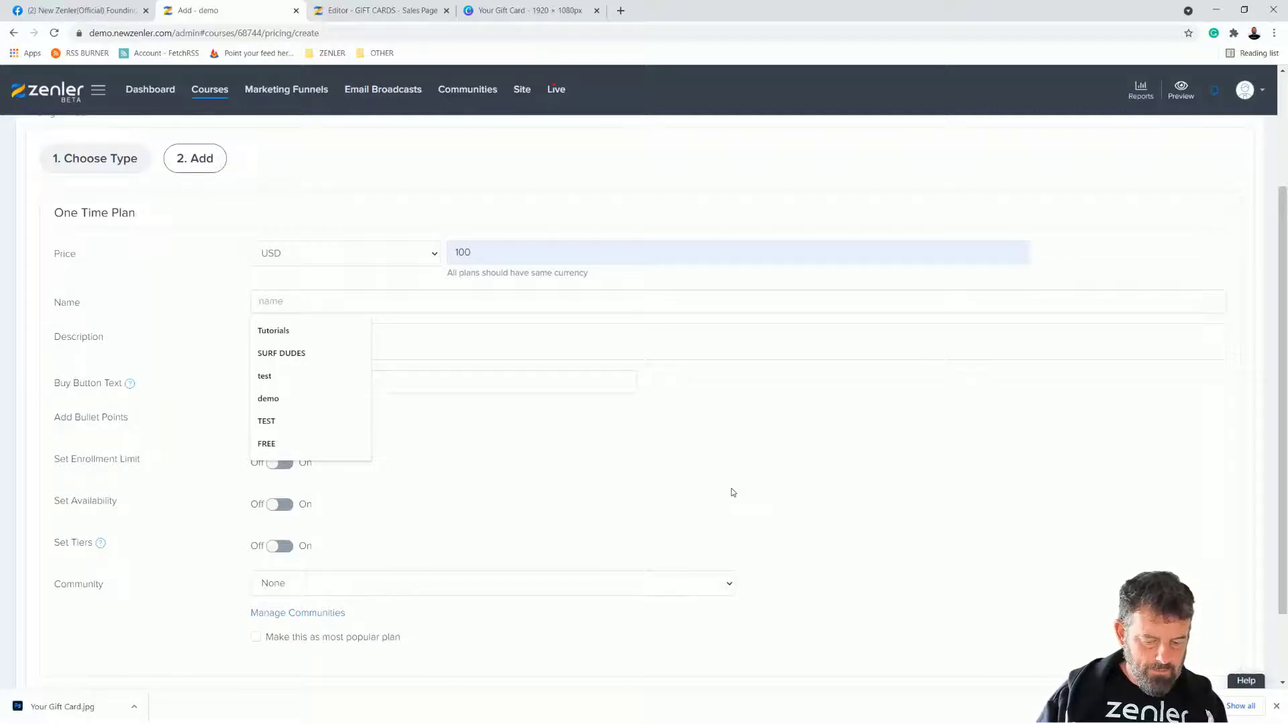
type("G")
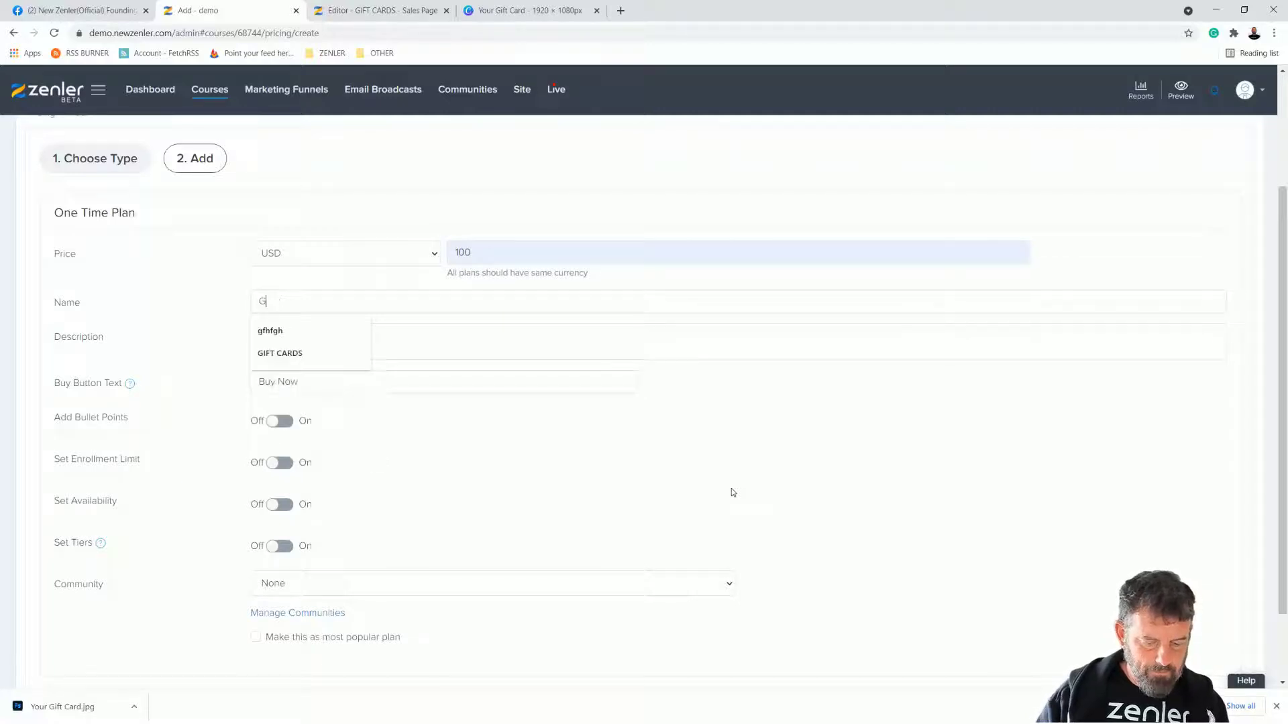
type("IFT CARD")
left_click(847, 451)
scroll(546, 479, "down", 1)
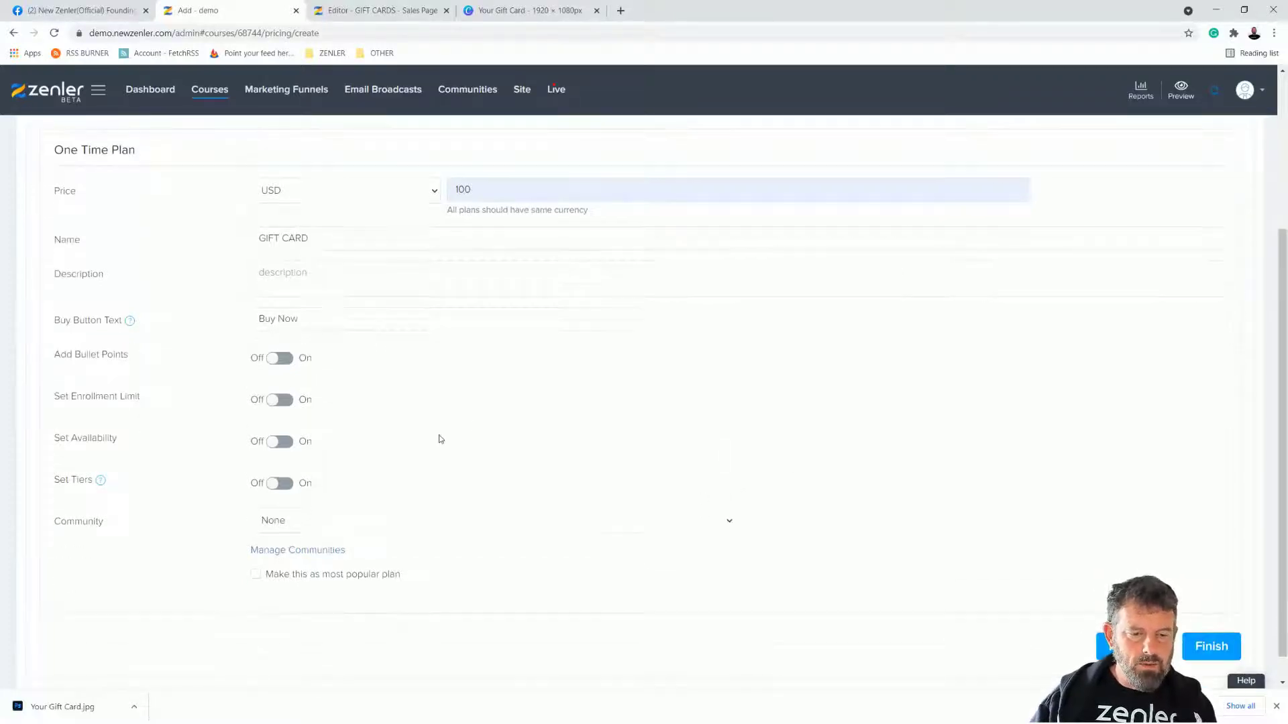
left_click(1211, 646)
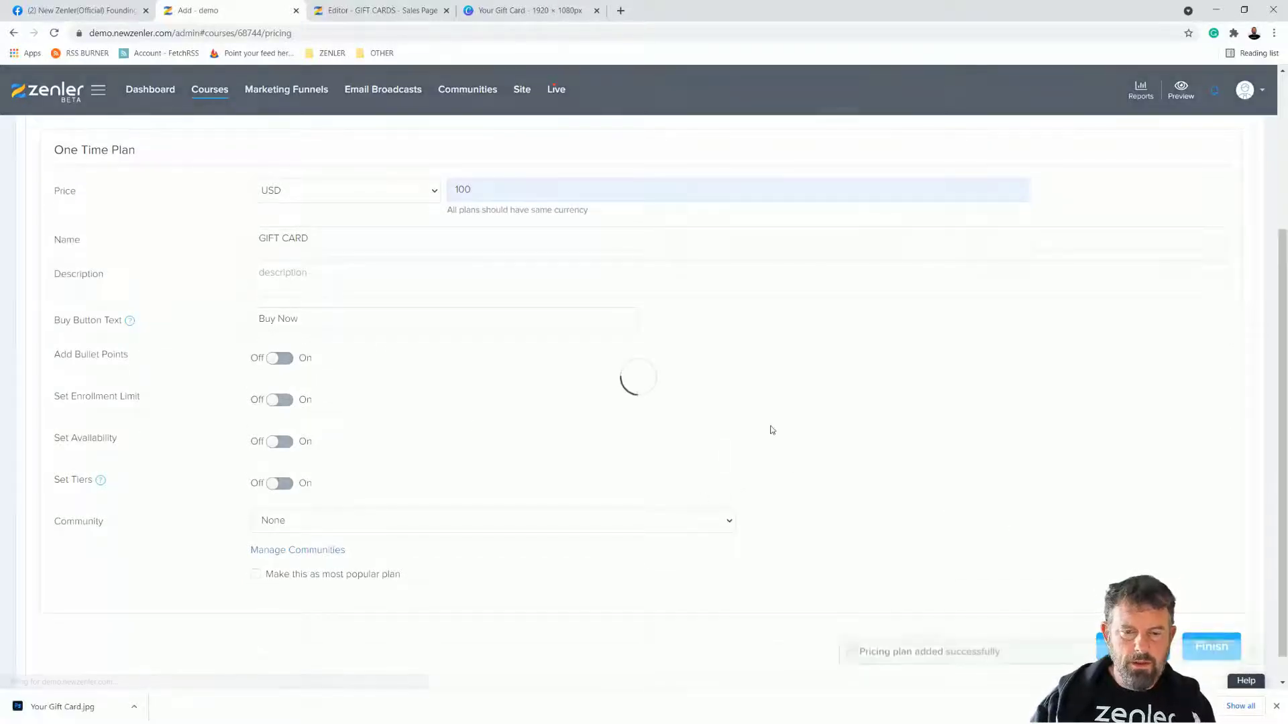
left_click(207, 222)
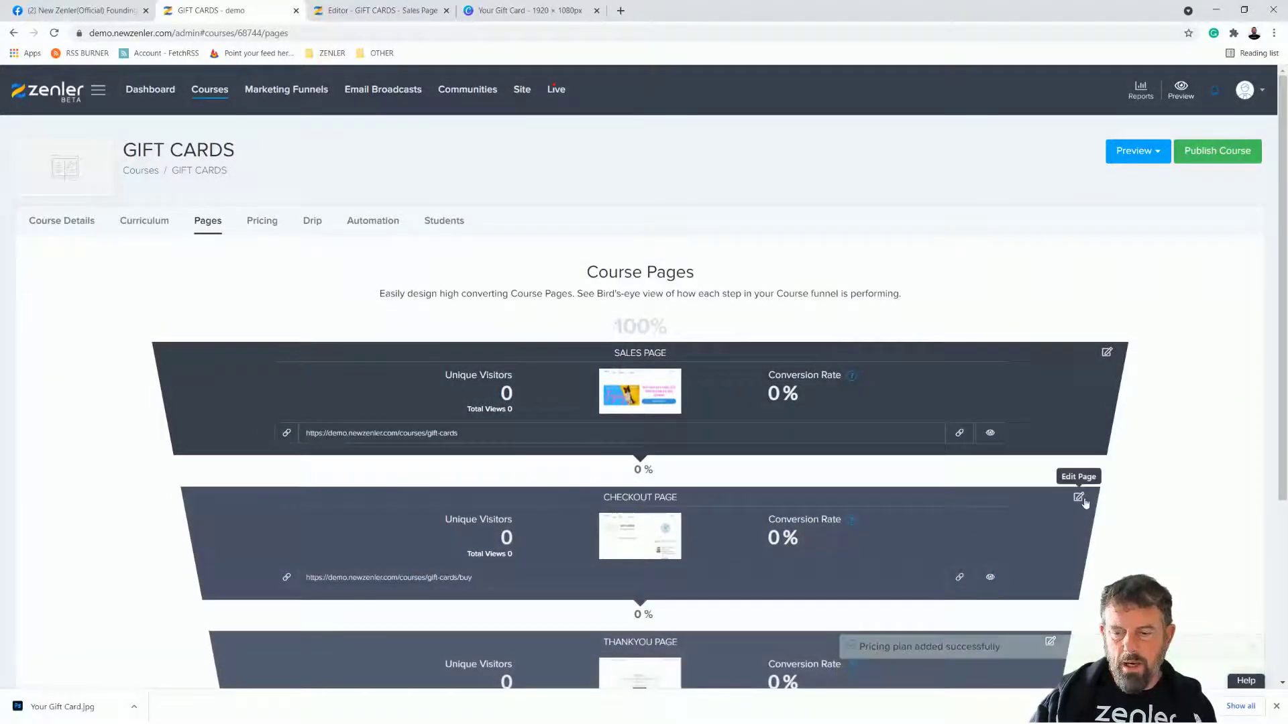
Step: Open the checkout page editor and delete its GIFT CARDS header block
left_click(1066, 499)
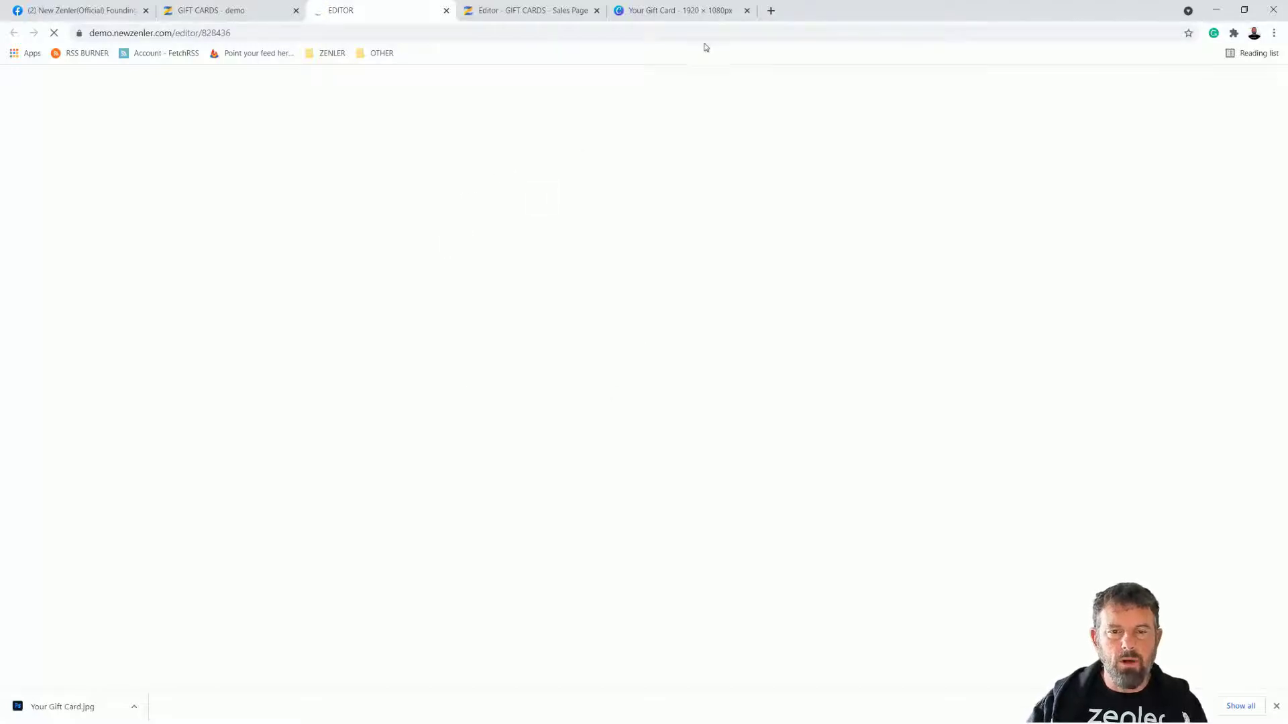
left_click(747, 11)
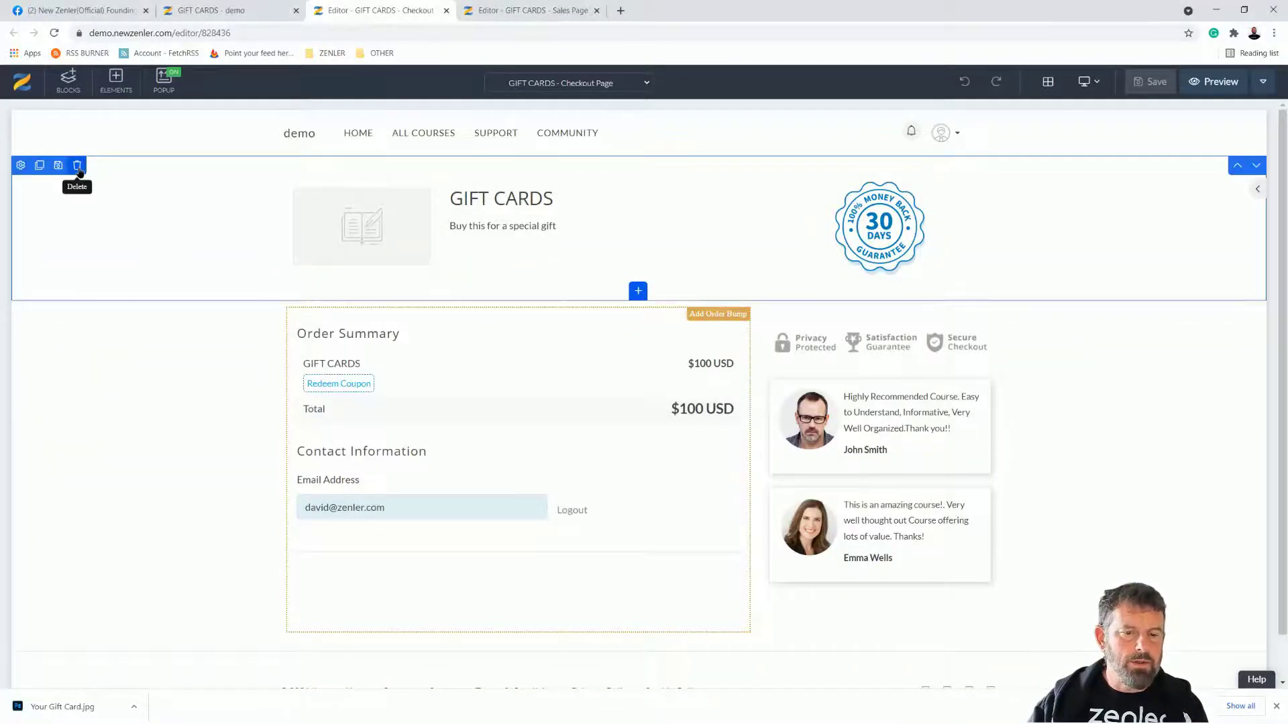
left_click(77, 165)
left_click(686, 210)
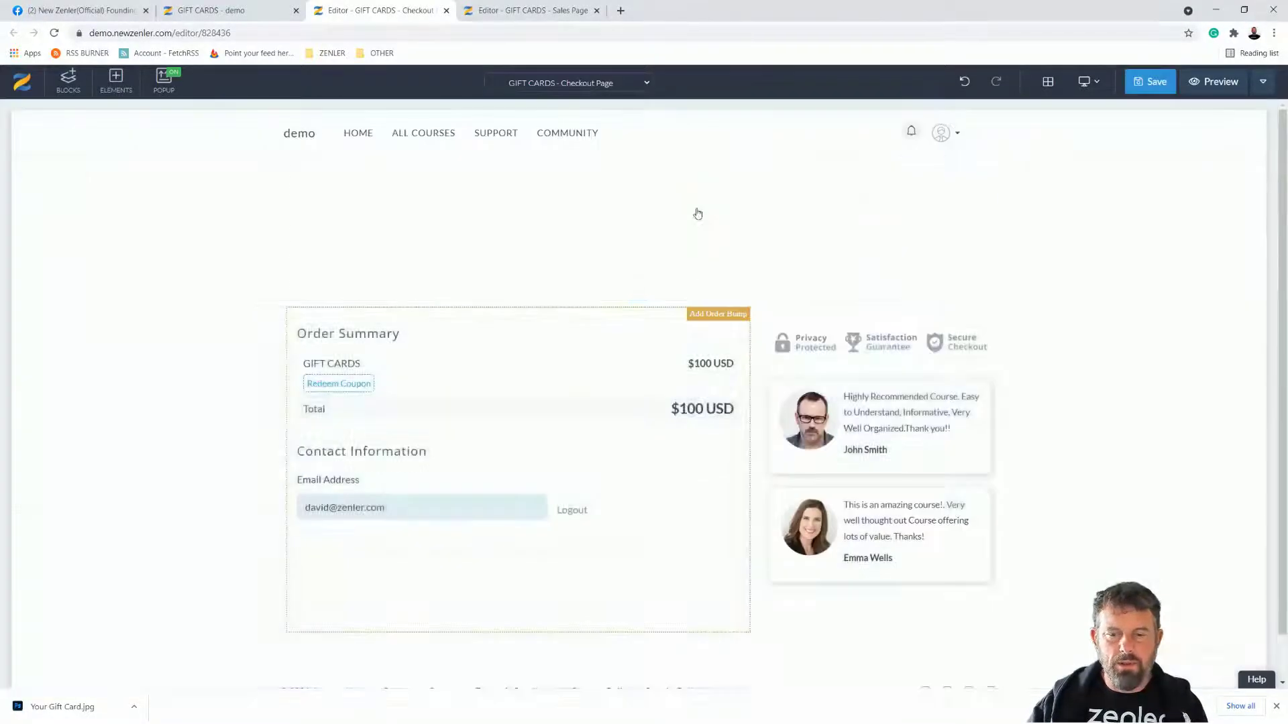
Step: Delete both testimonials from the checkout page and save it
left_click(820, 224)
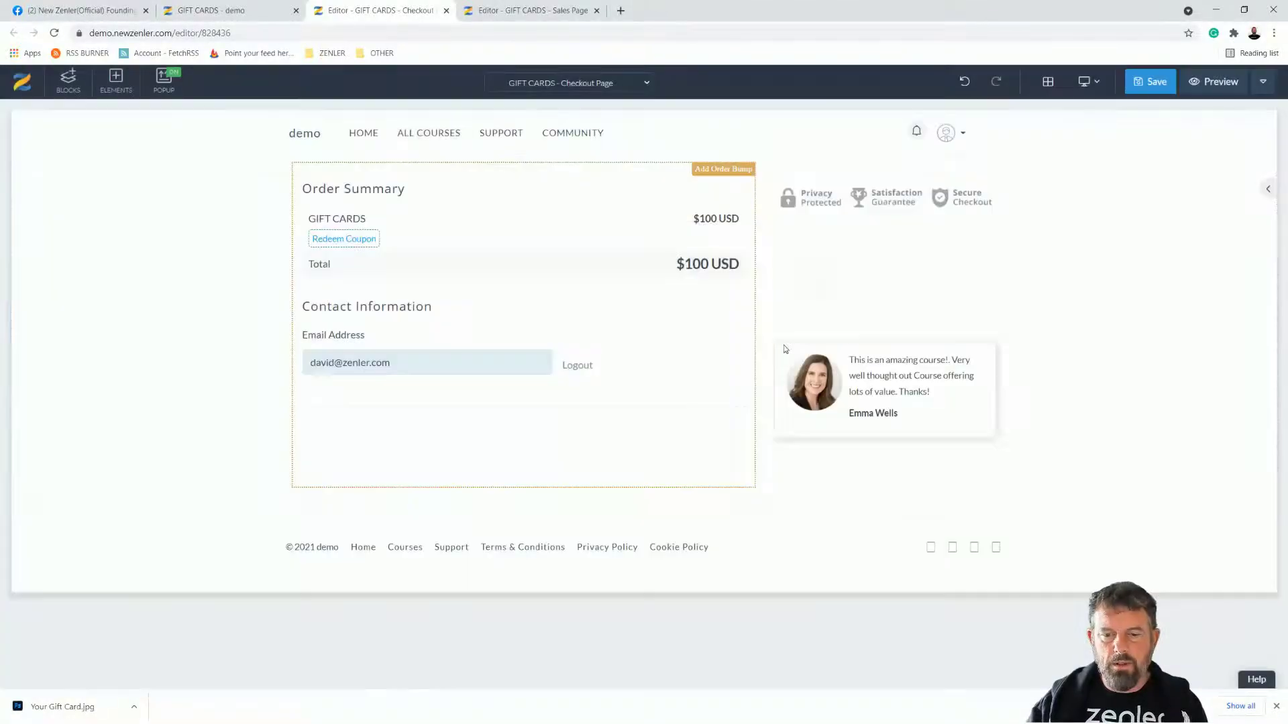
left_click(781, 313)
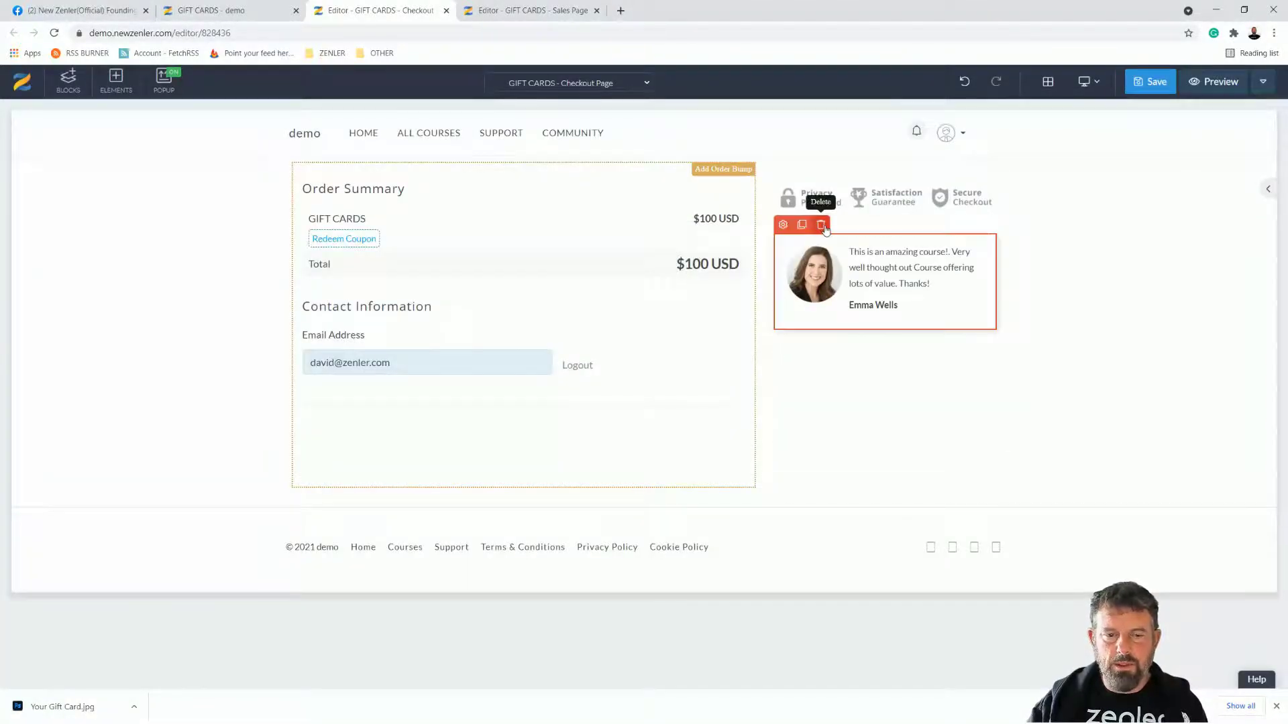
left_click(821, 226)
left_click(668, 227)
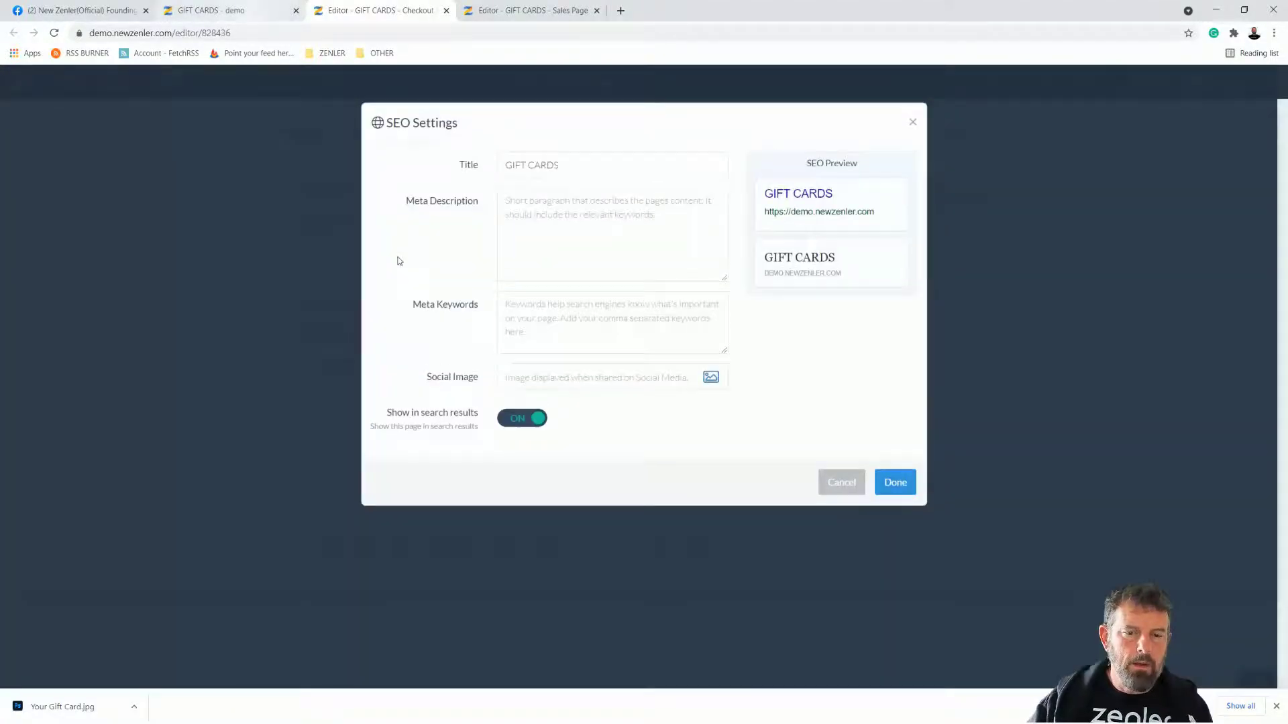
left_click(892, 480)
left_click(232, 19)
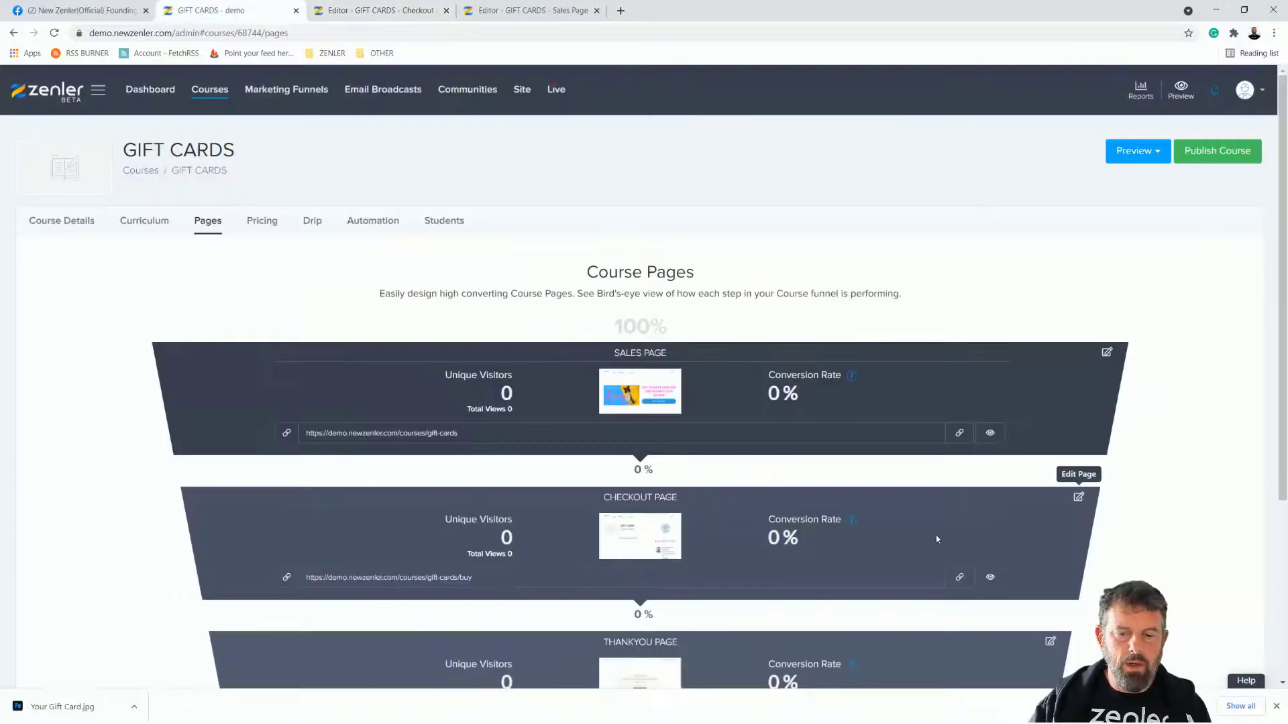
Step: Open the thank-you and course access pages in editors, then try closing the sales page editor
scroll(937, 540, "down", 4)
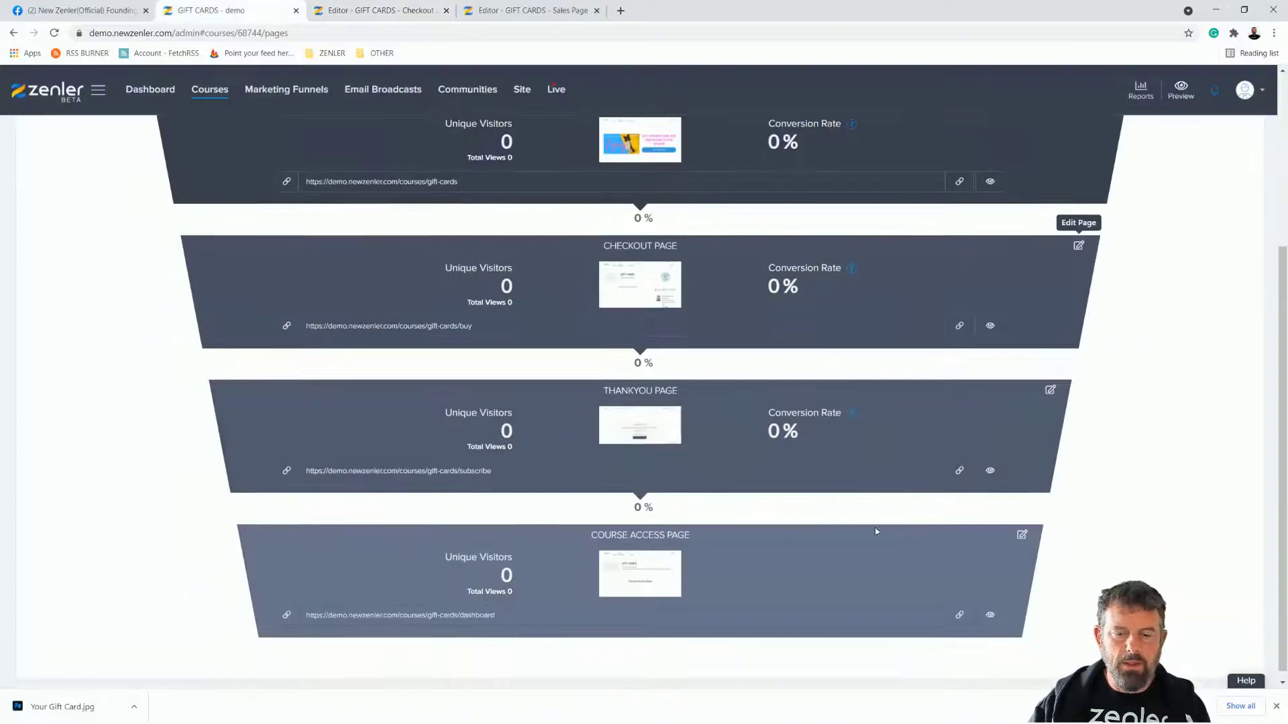
left_click(1050, 391)
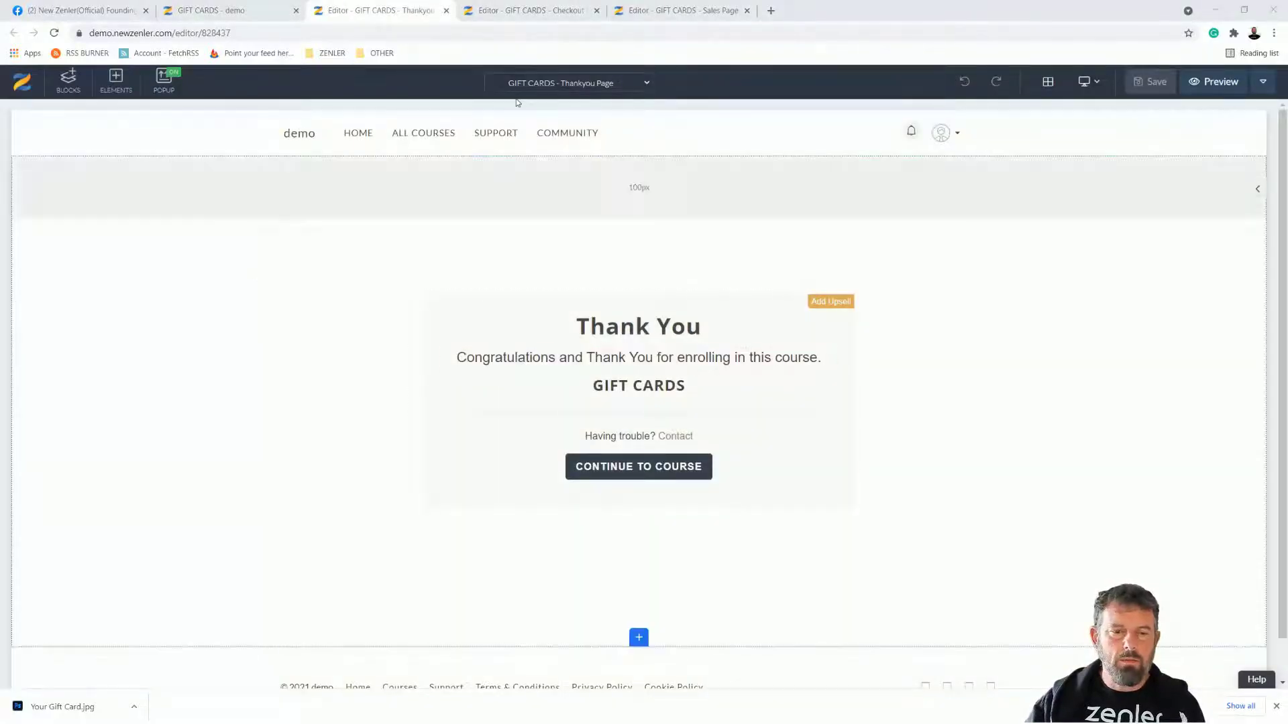
left_click(275, 8)
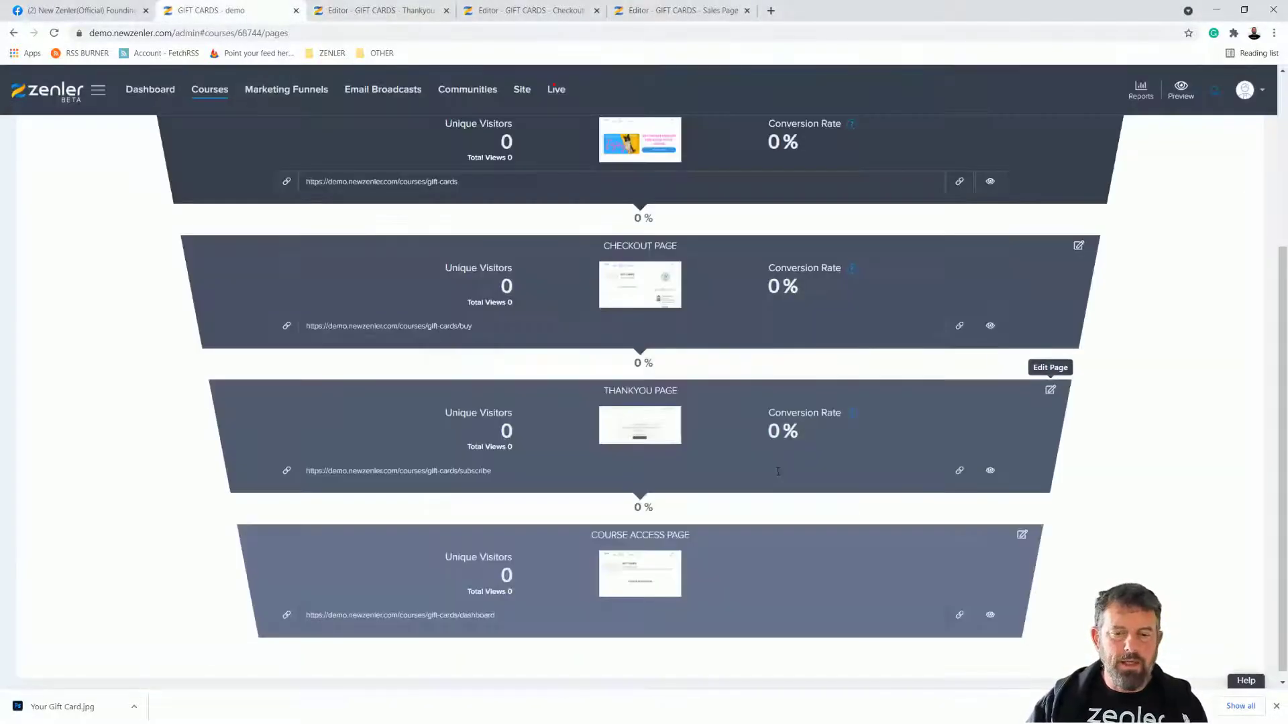
left_click(1022, 535)
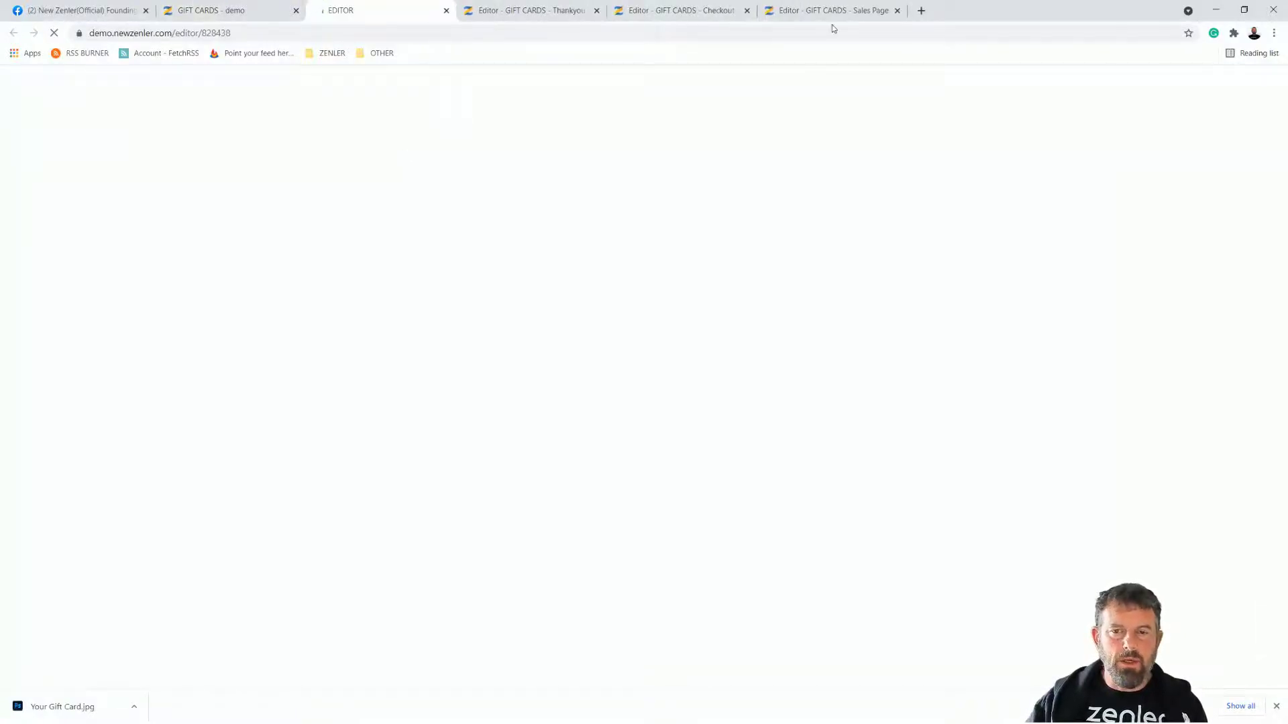
left_click(898, 10)
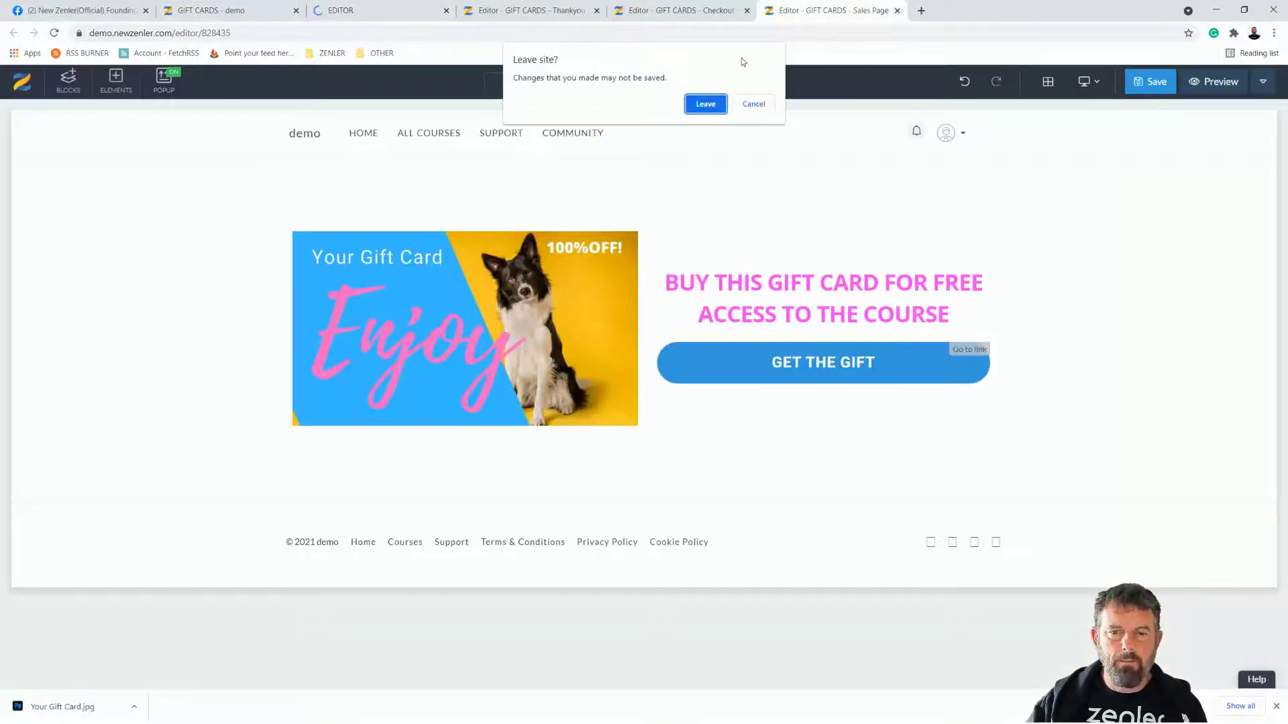
left_click(753, 104)
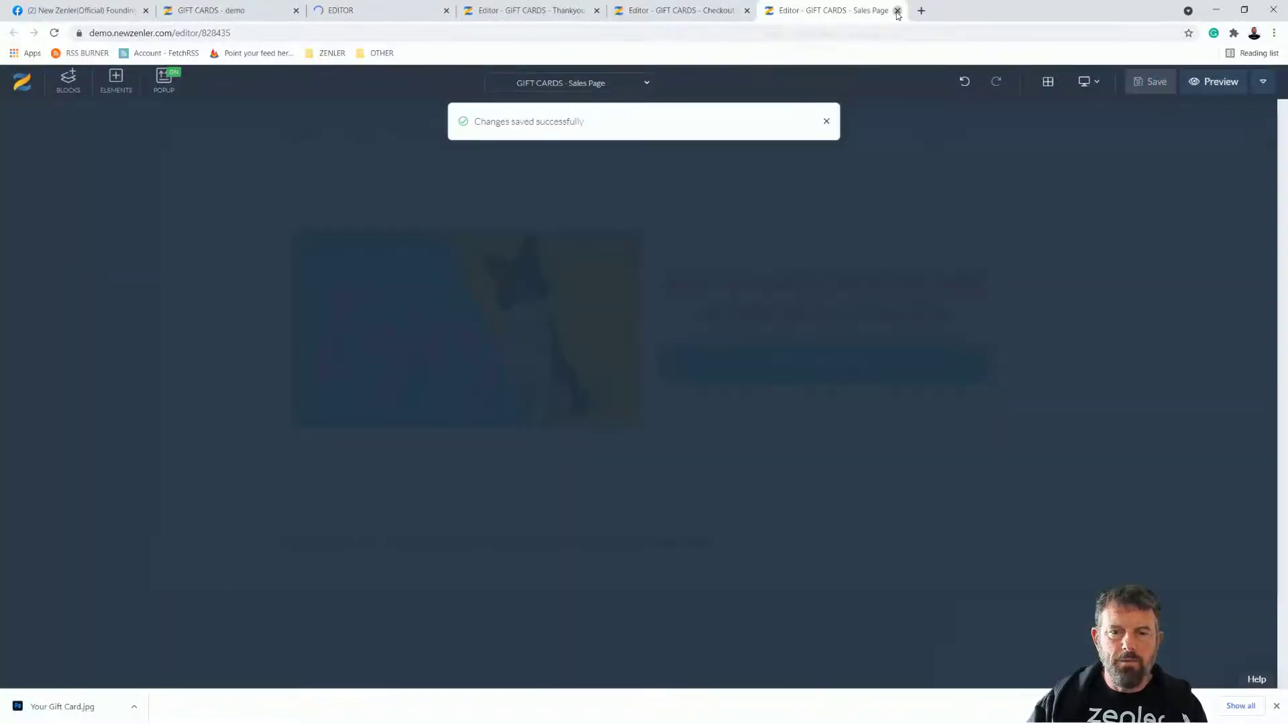
Step: Close the sales, checkout and thank-you page editor tabs and return to the GIFT CARDS funnel
left_click(898, 10)
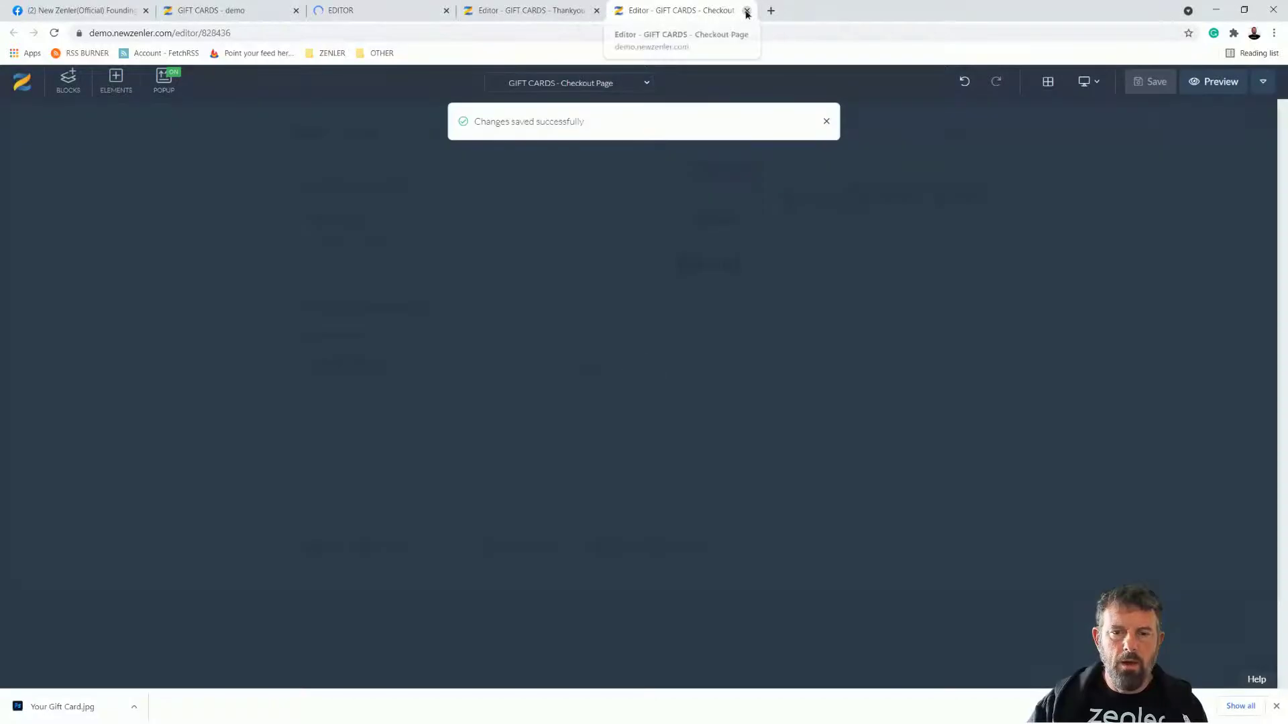
left_click(747, 10)
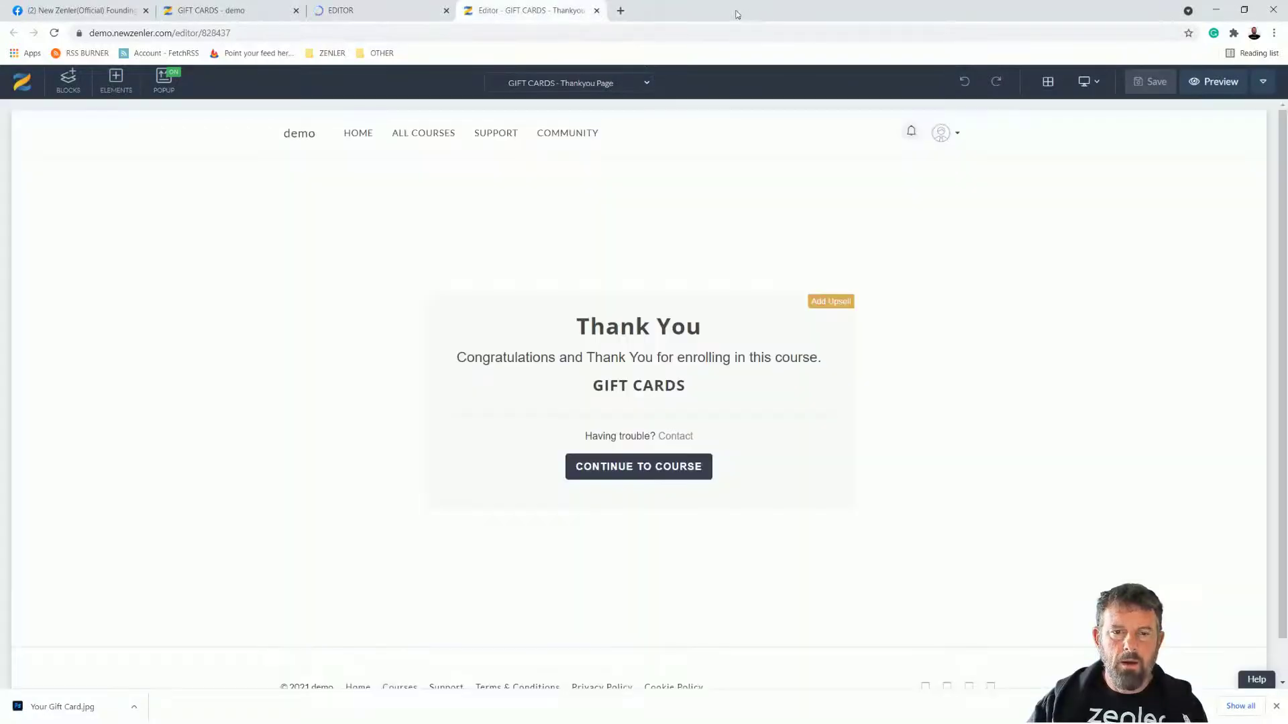
left_click(596, 11)
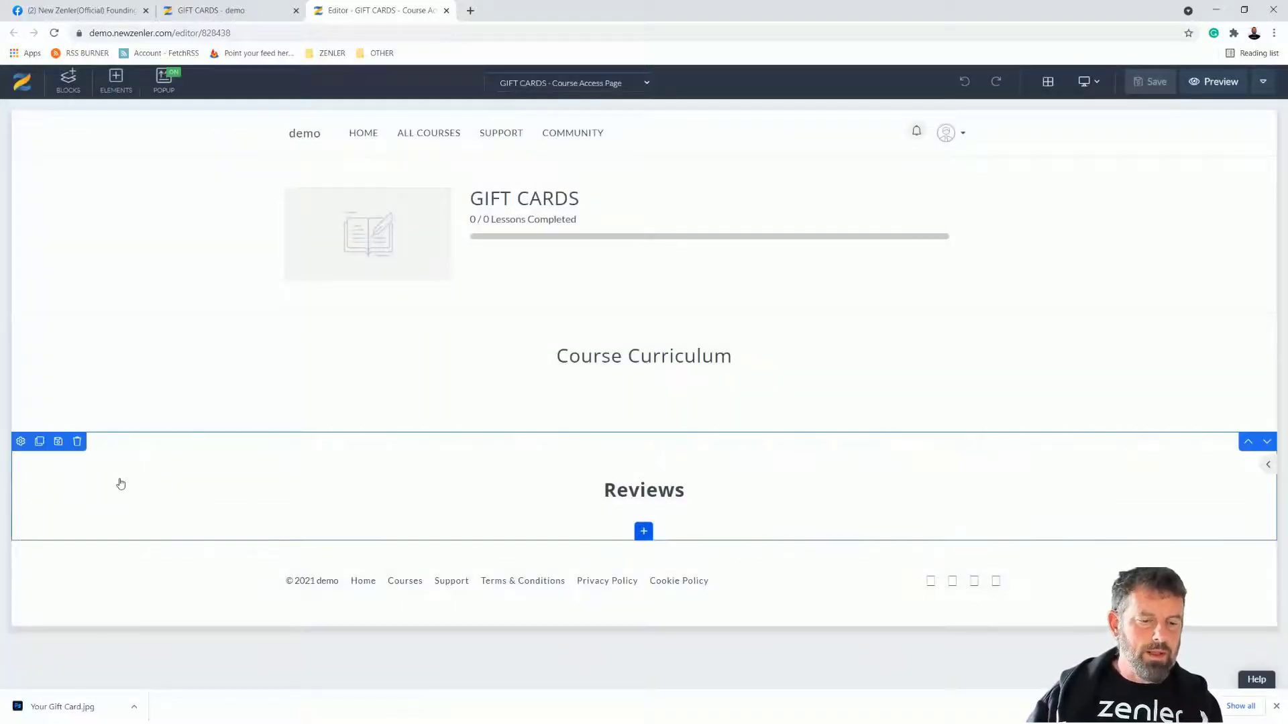
left_click(248, 15)
scroll(1085, 242, "up", 1)
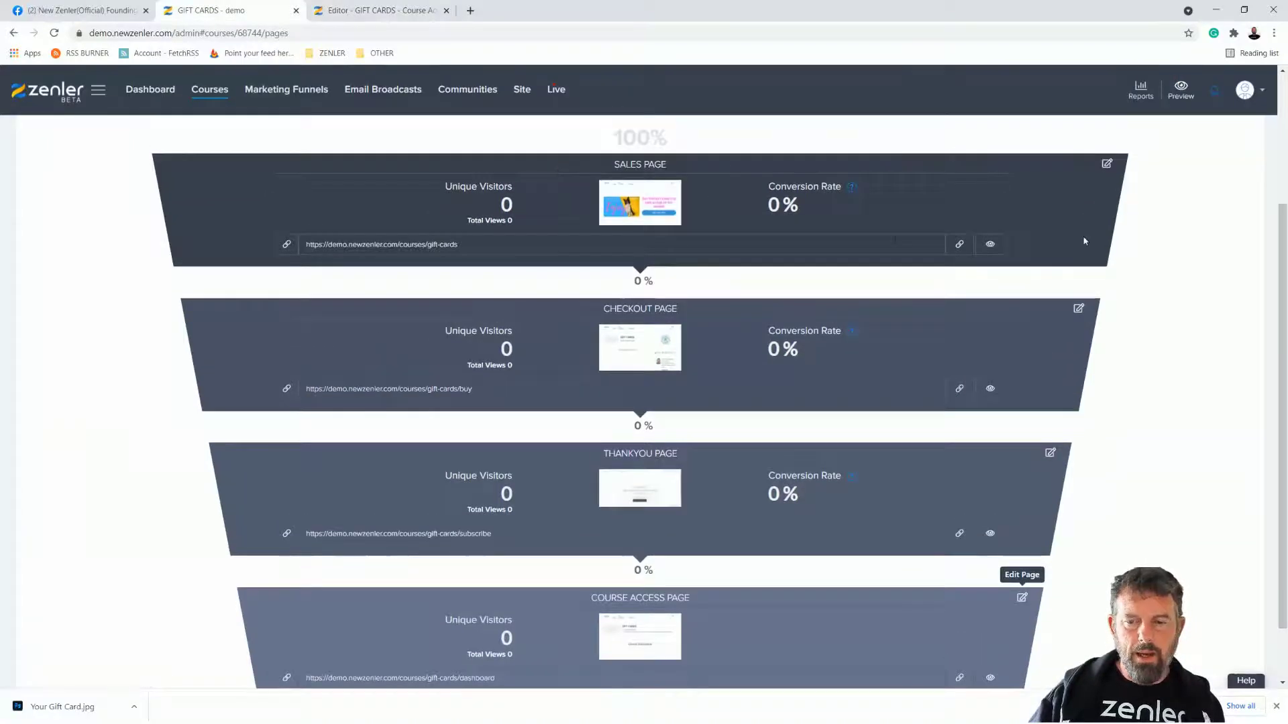
Step: Copy the sales page URL and open the sales page in the editor
left_click(961, 247)
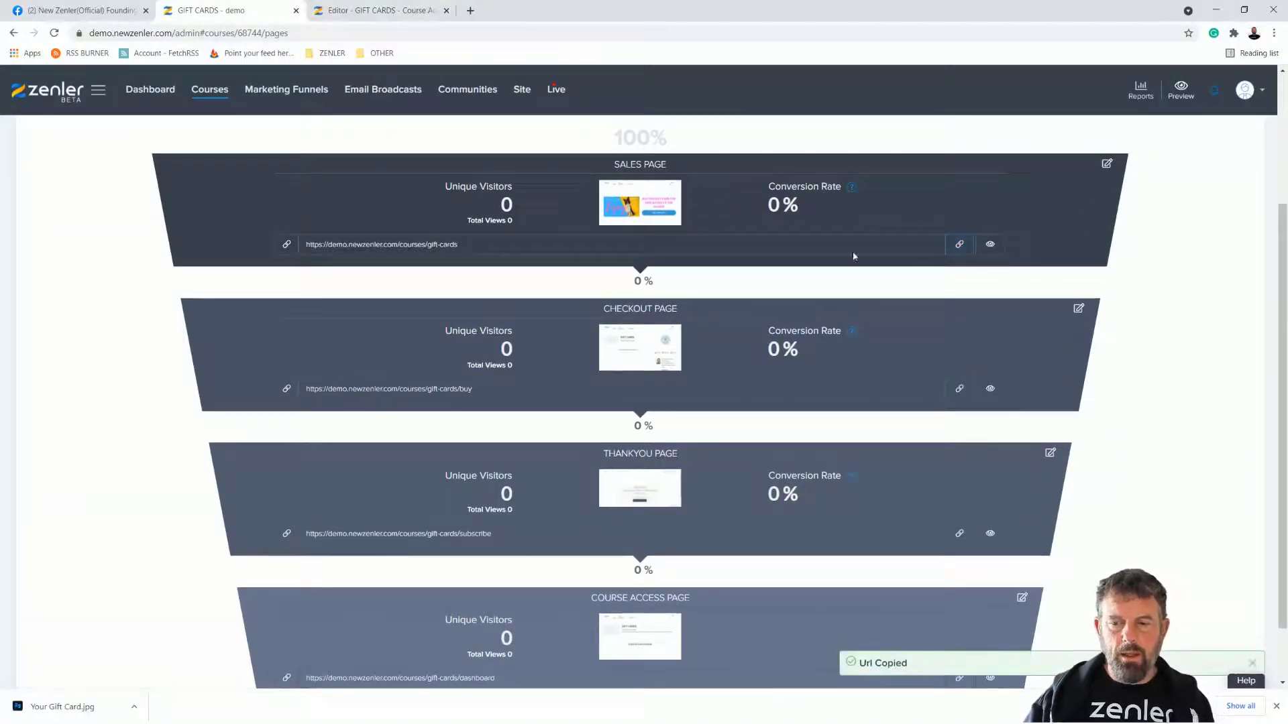
left_click(1106, 164)
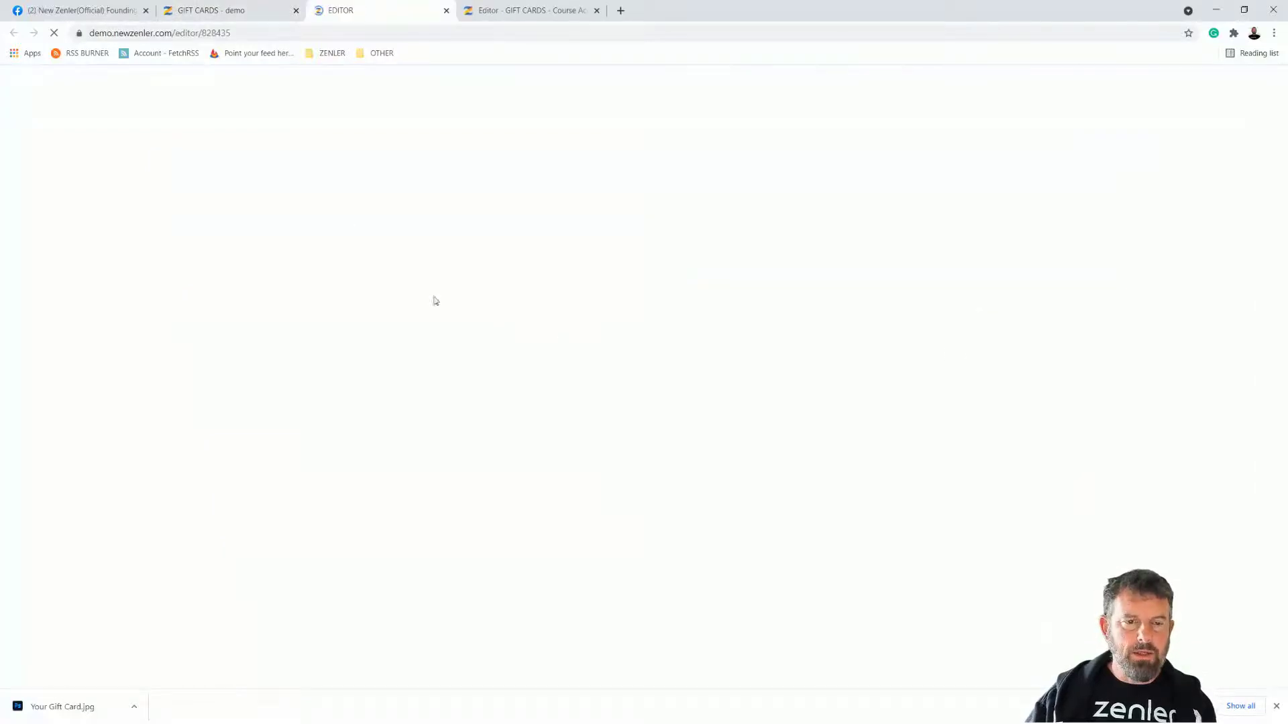
left_click(469, 15)
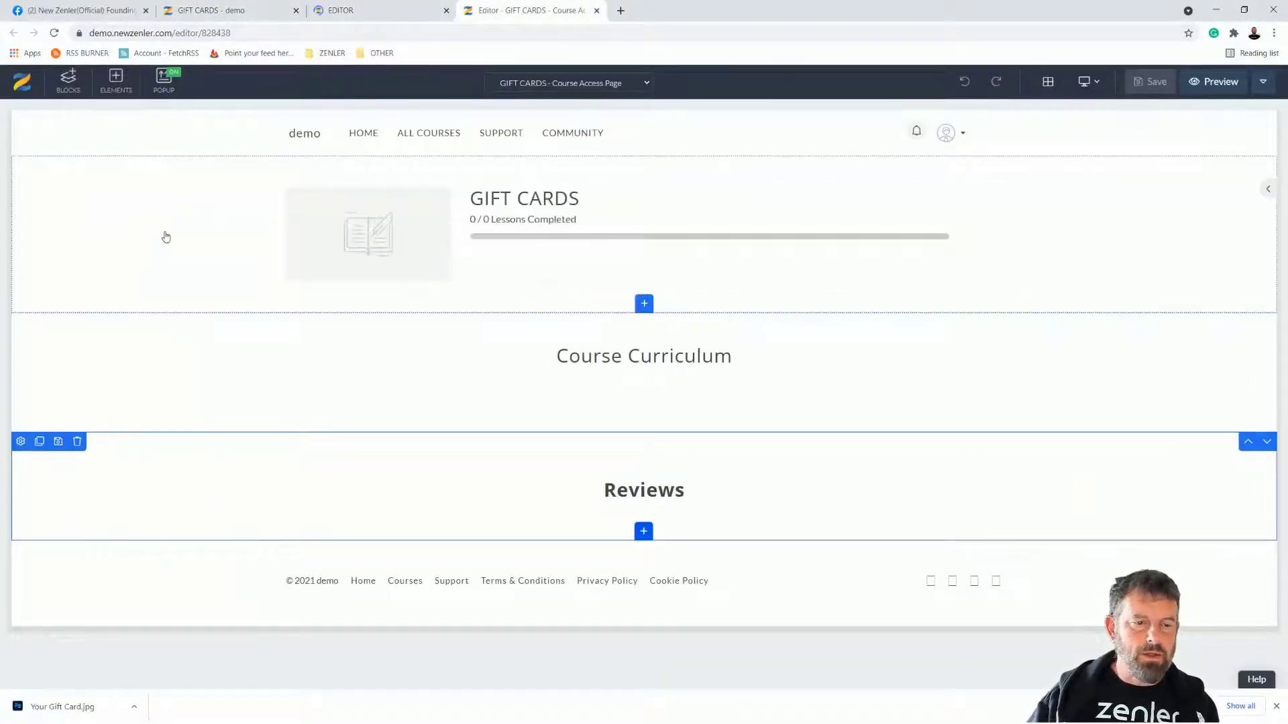
Step: Delete the GIFT CARDS, Reviews and Course Curriculum blocks from the course access page
left_click(77, 164)
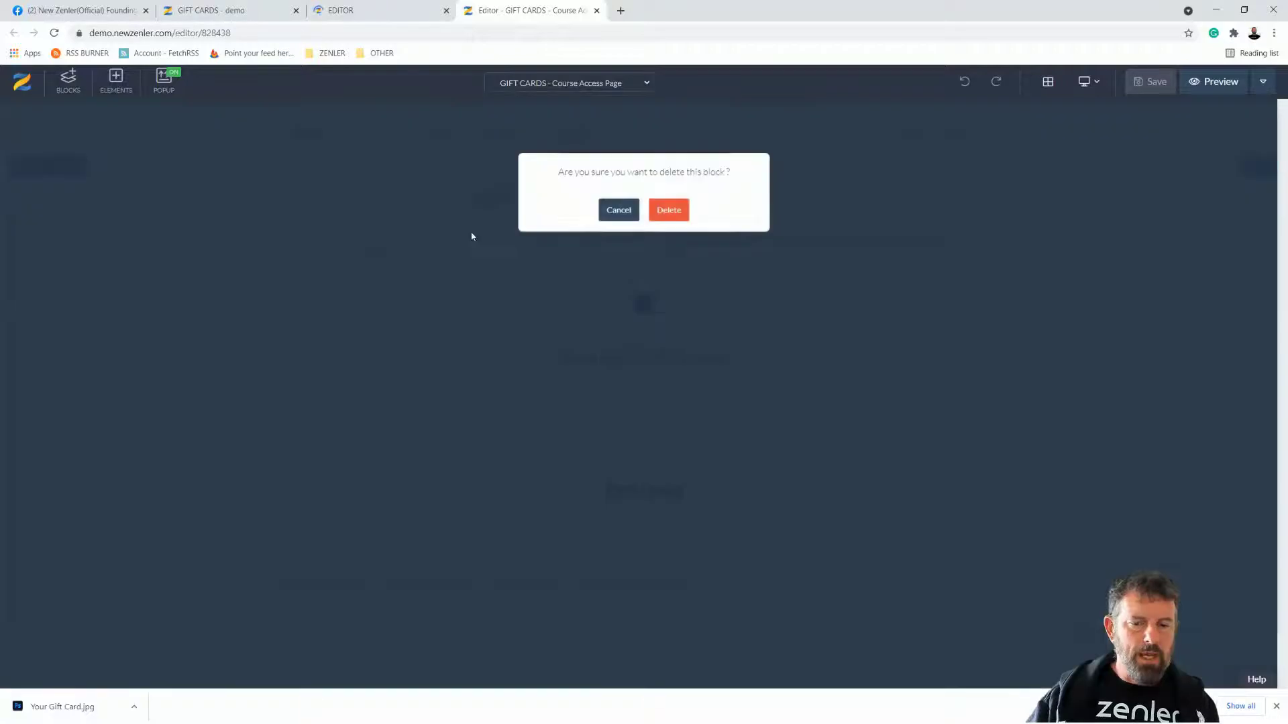
left_click(658, 212)
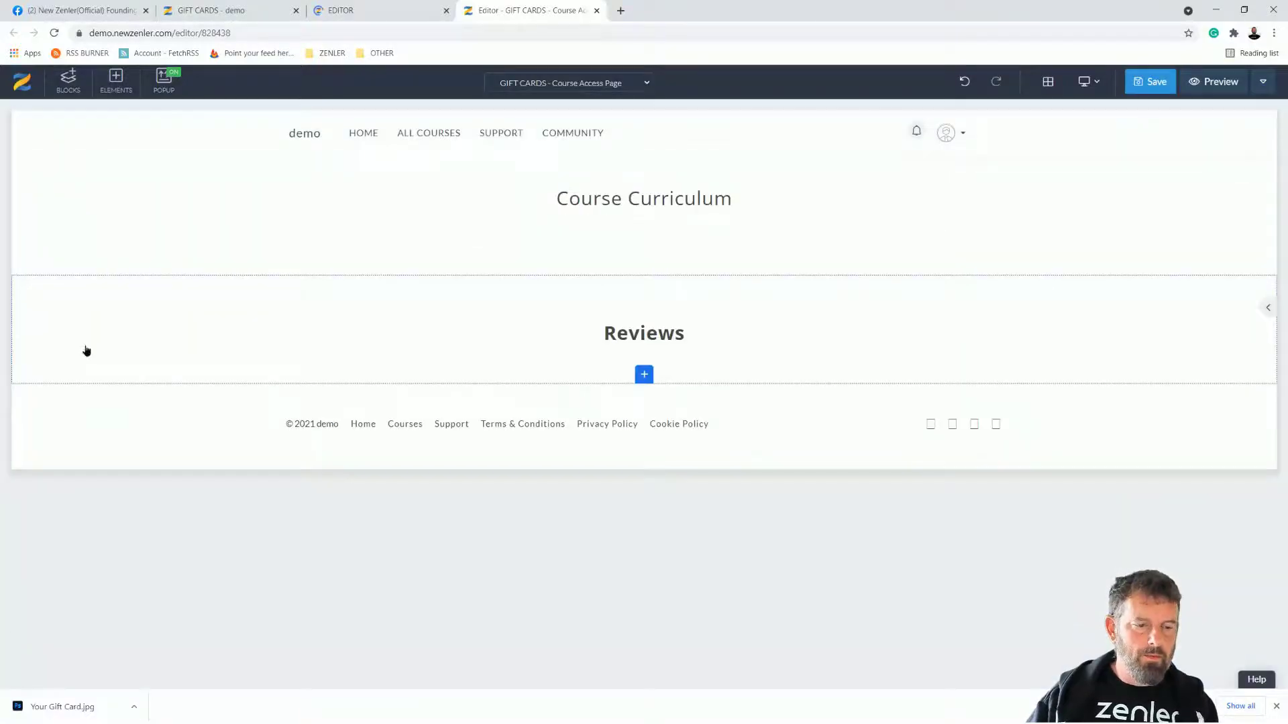
left_click(76, 283)
left_click(683, 219)
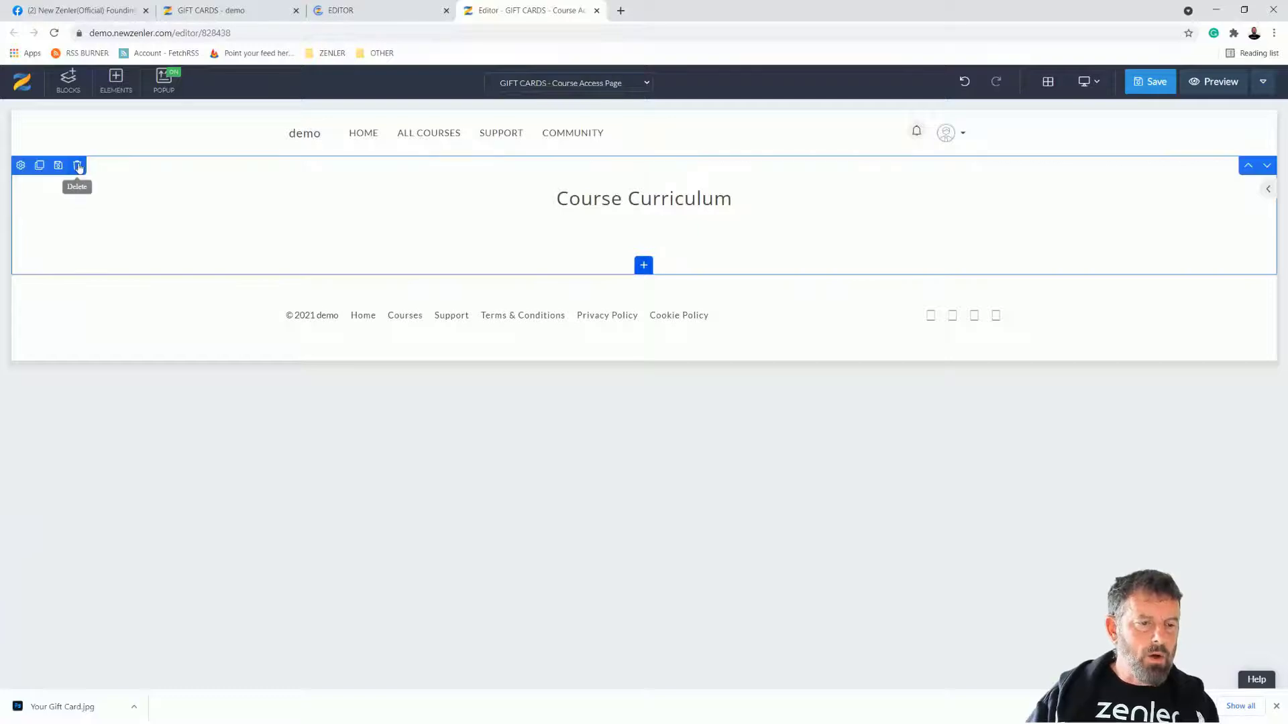
left_click(77, 167)
left_click(680, 216)
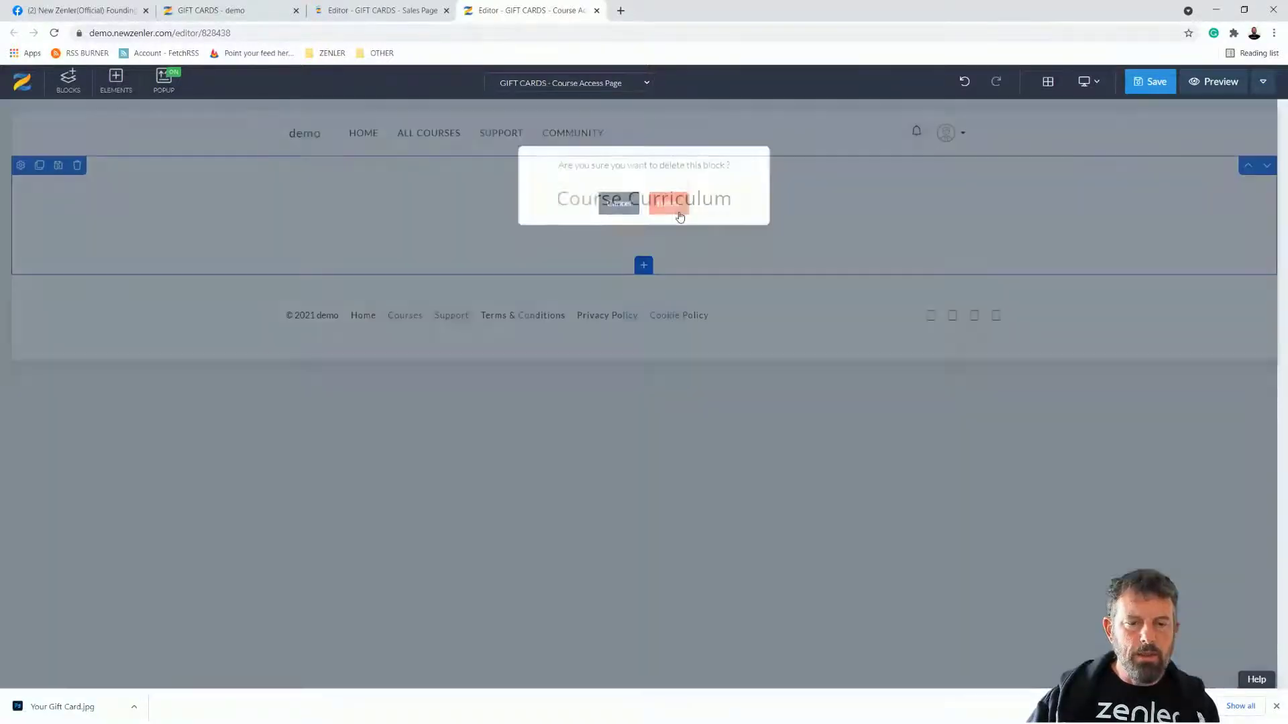
Step: Save the sales page's gift card block as a template titled 'DOGGIFT'
left_click(370, 10)
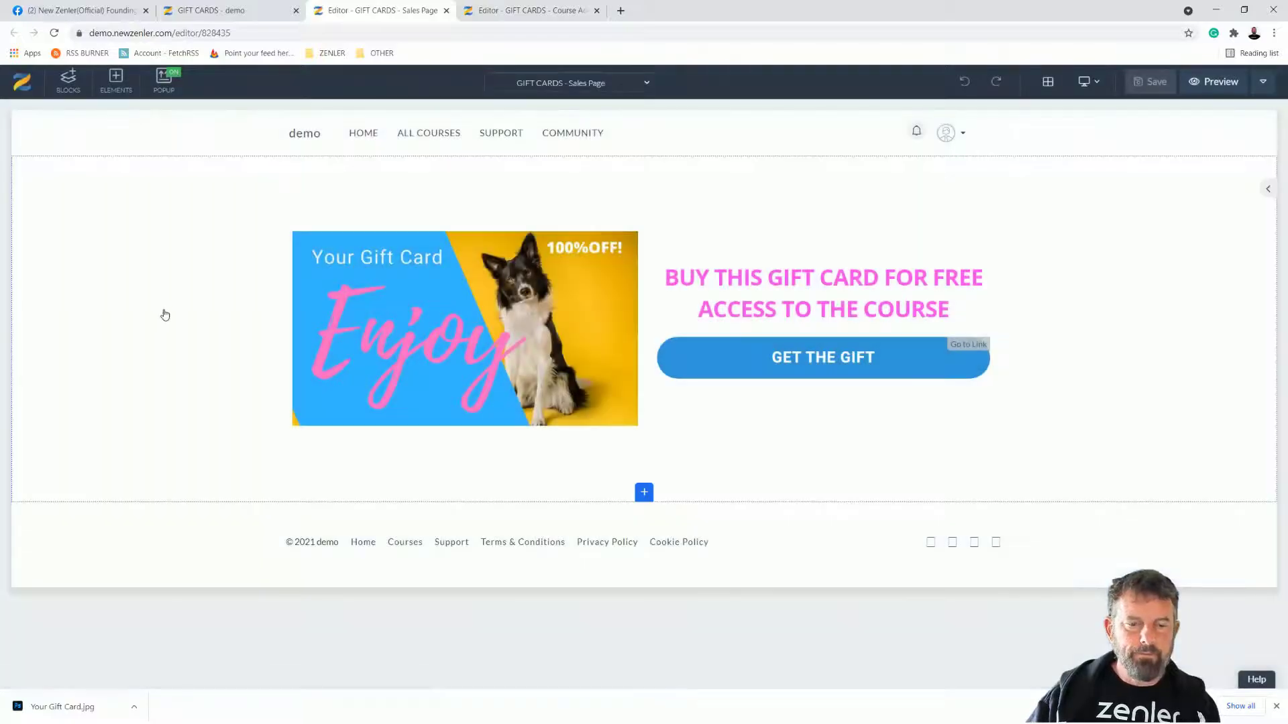
left_click(163, 314)
left_click(59, 166)
left_click(610, 164)
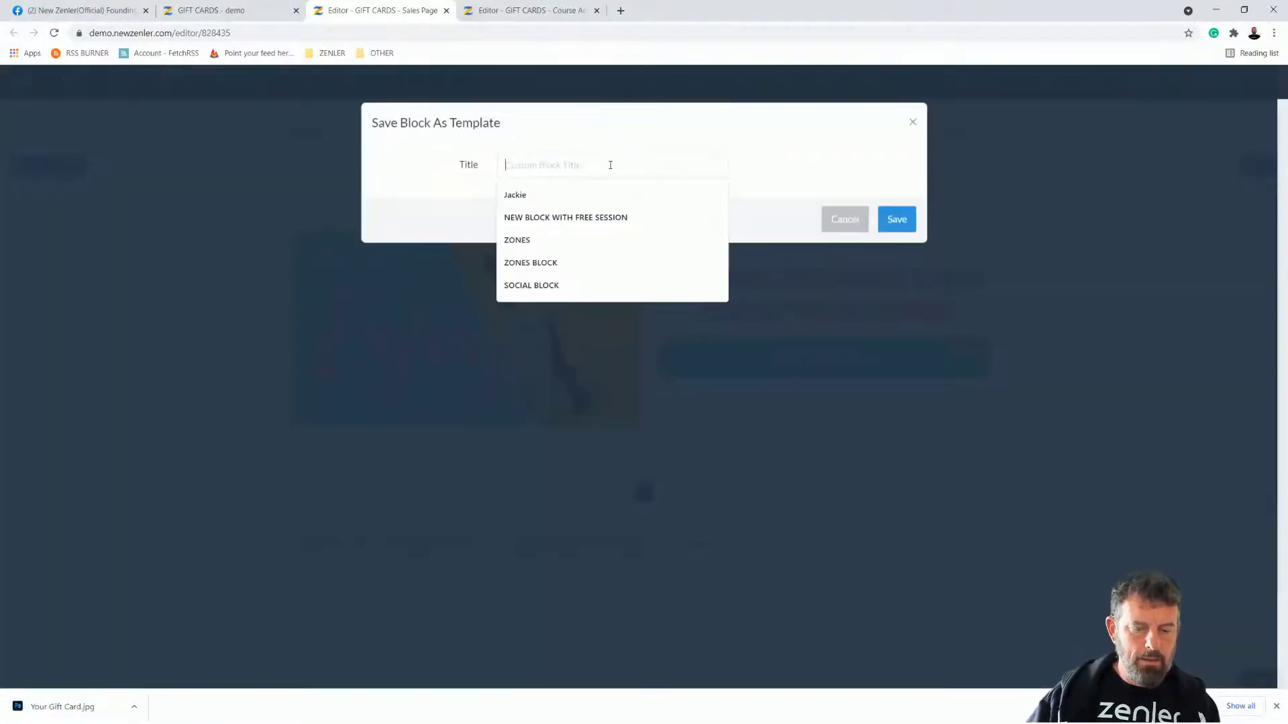
type("DC")
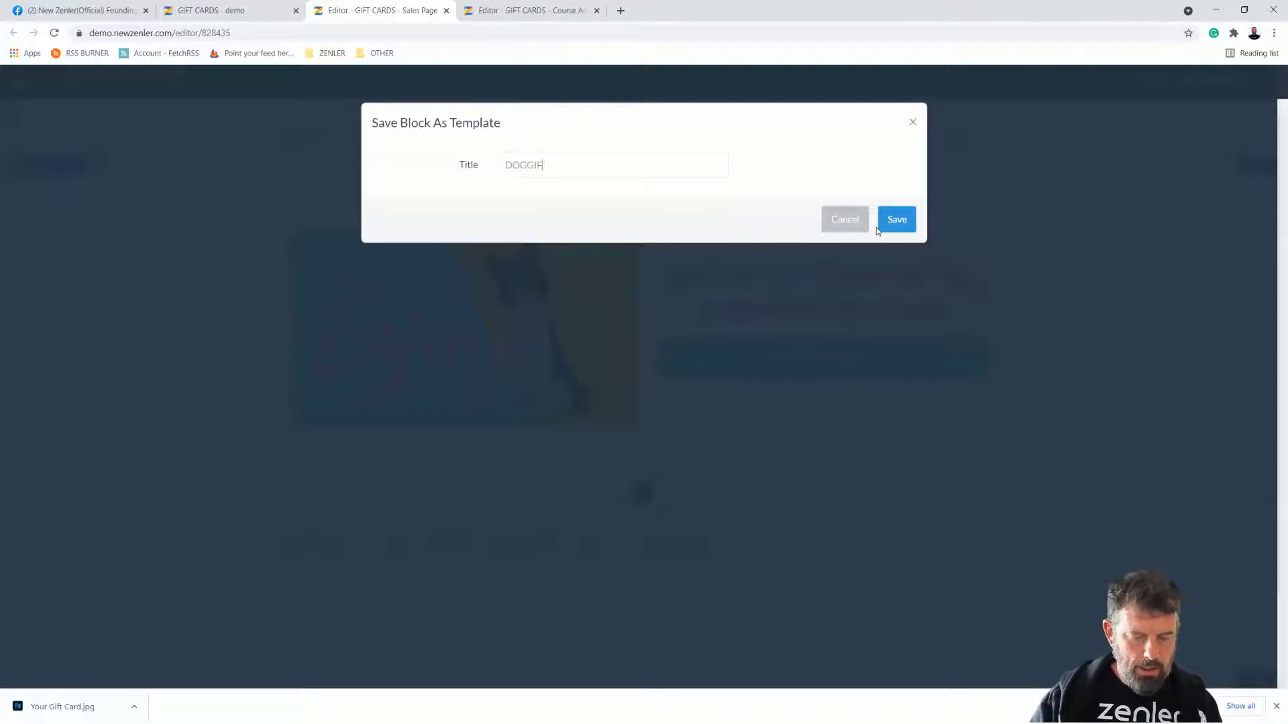
left_click(895, 222)
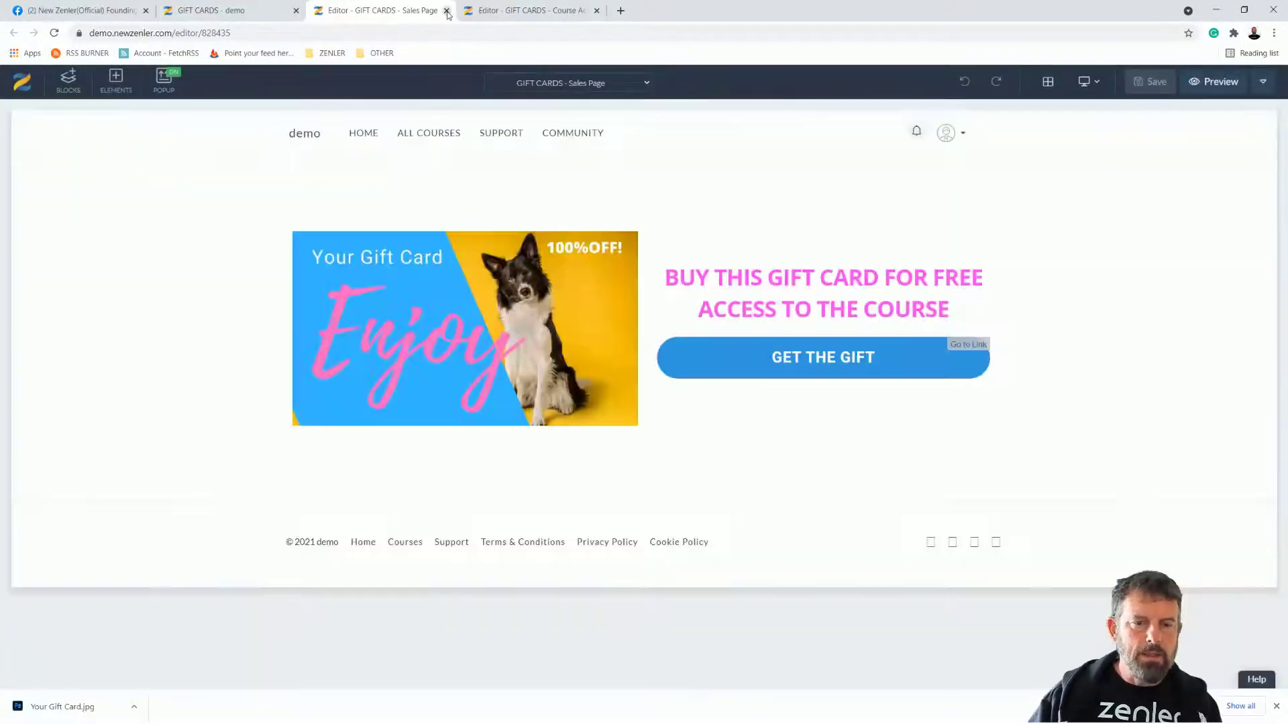
Step: Drag the DOGGIFT custom block from the Blocks library onto the course access page
left_click(447, 10)
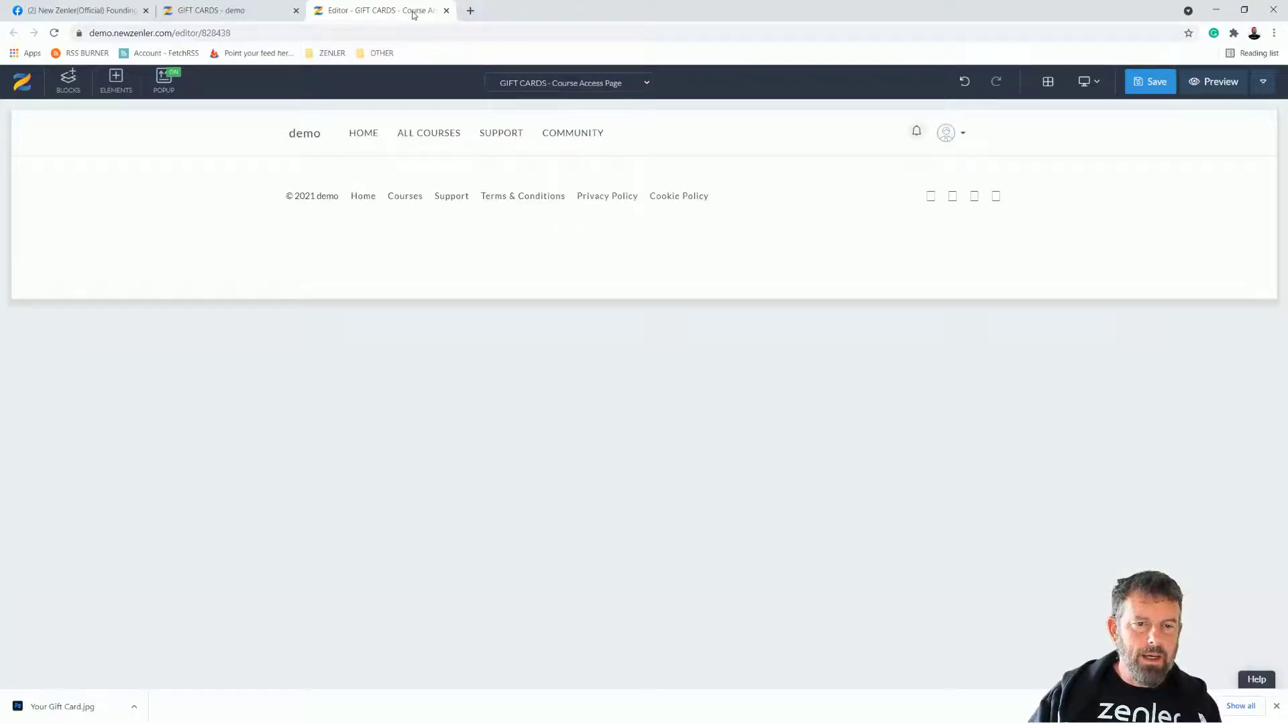
left_click(53, 34)
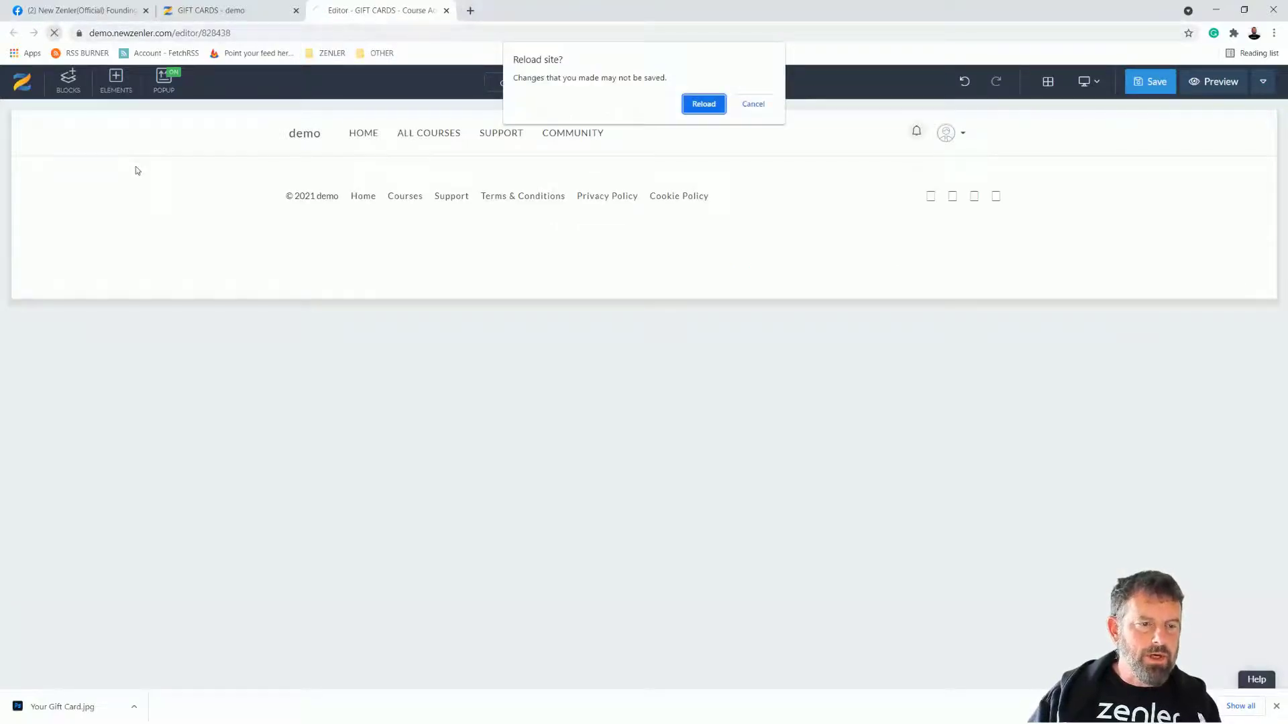
left_click(752, 105)
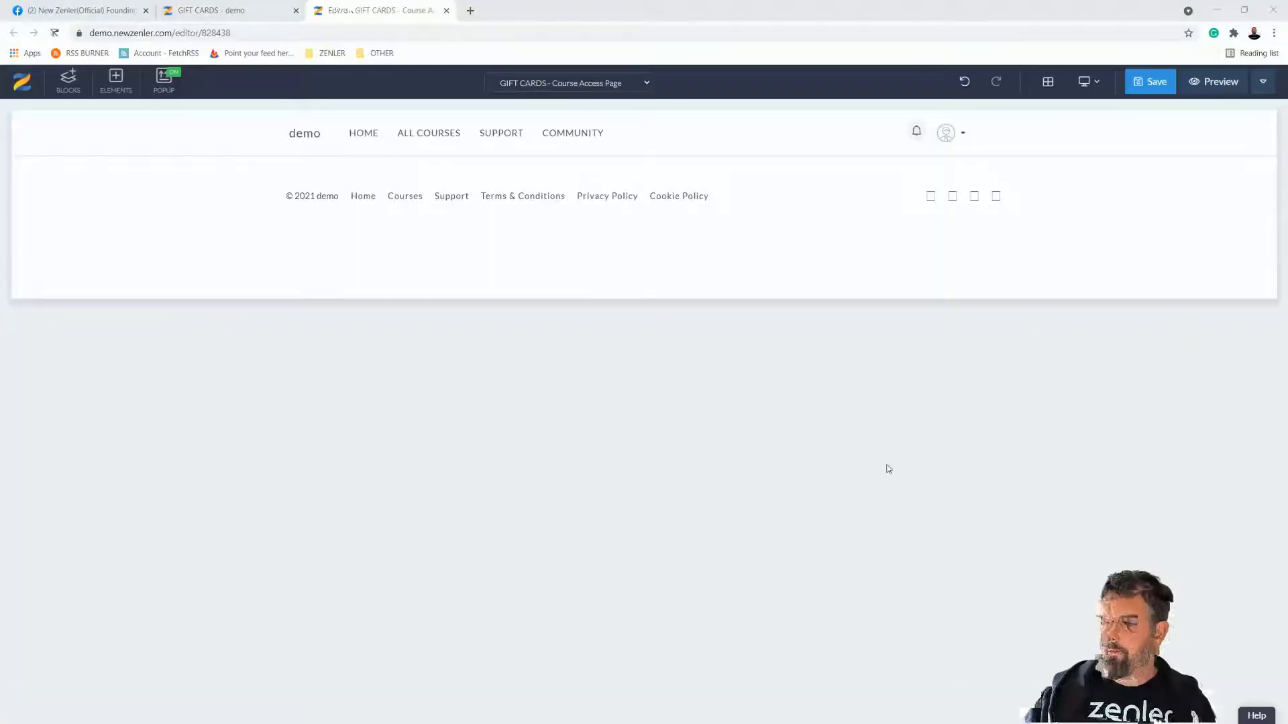
left_click(69, 83)
scroll(22, 592, "down", 3)
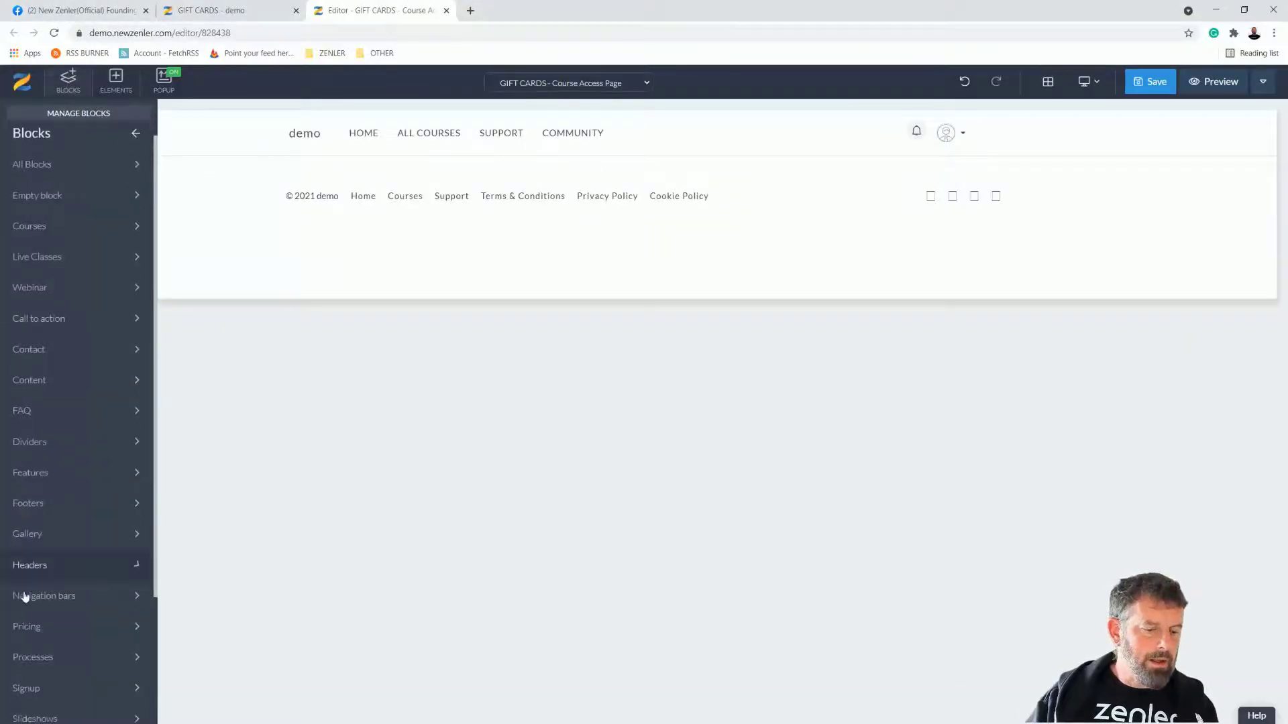
left_click(68, 699)
mouse_move(51, 424)
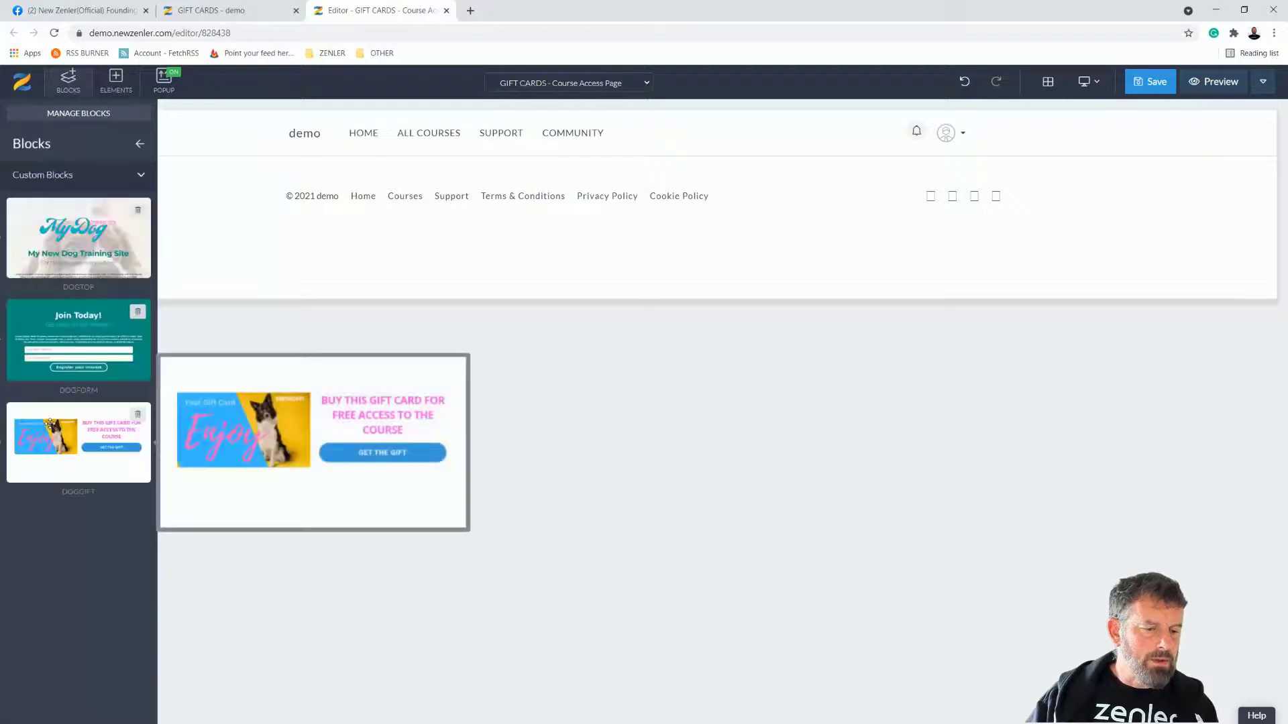
left_click_drag(35, 453, 584, 216)
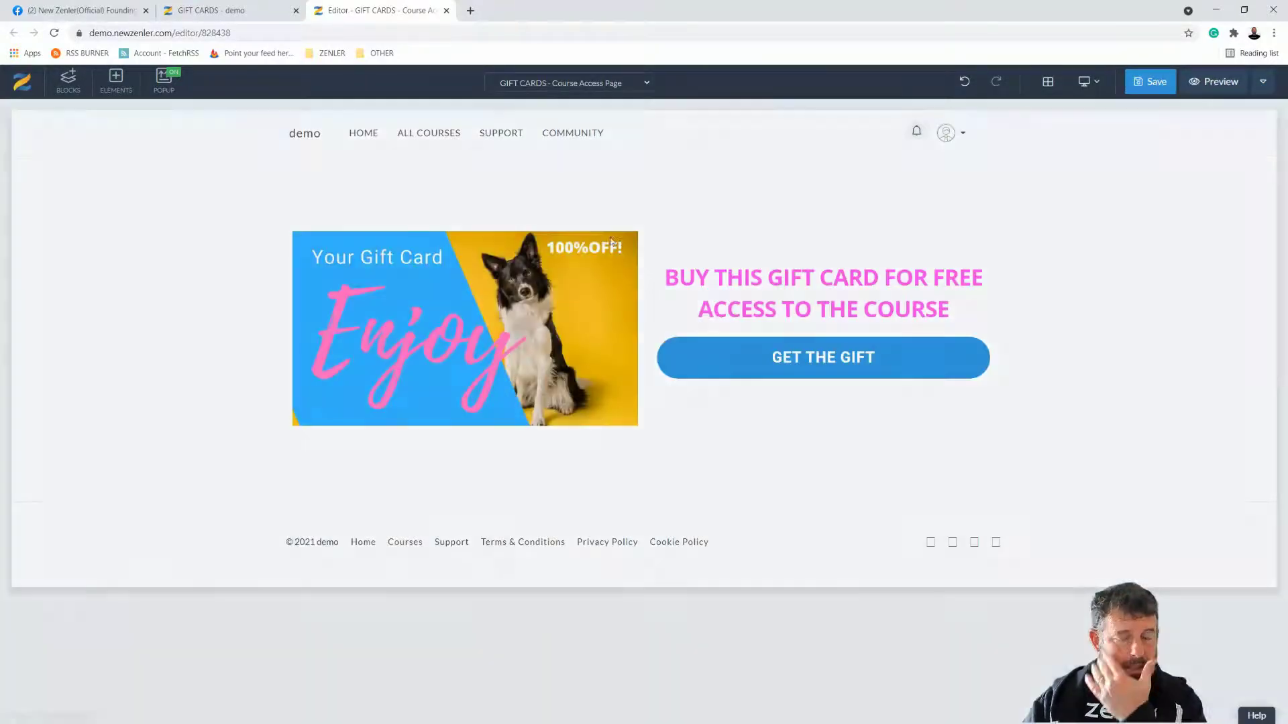
Step: Change the access page heading to 'REDEEM YOUR GIFT CARD' and return to the course pages
left_click(905, 305)
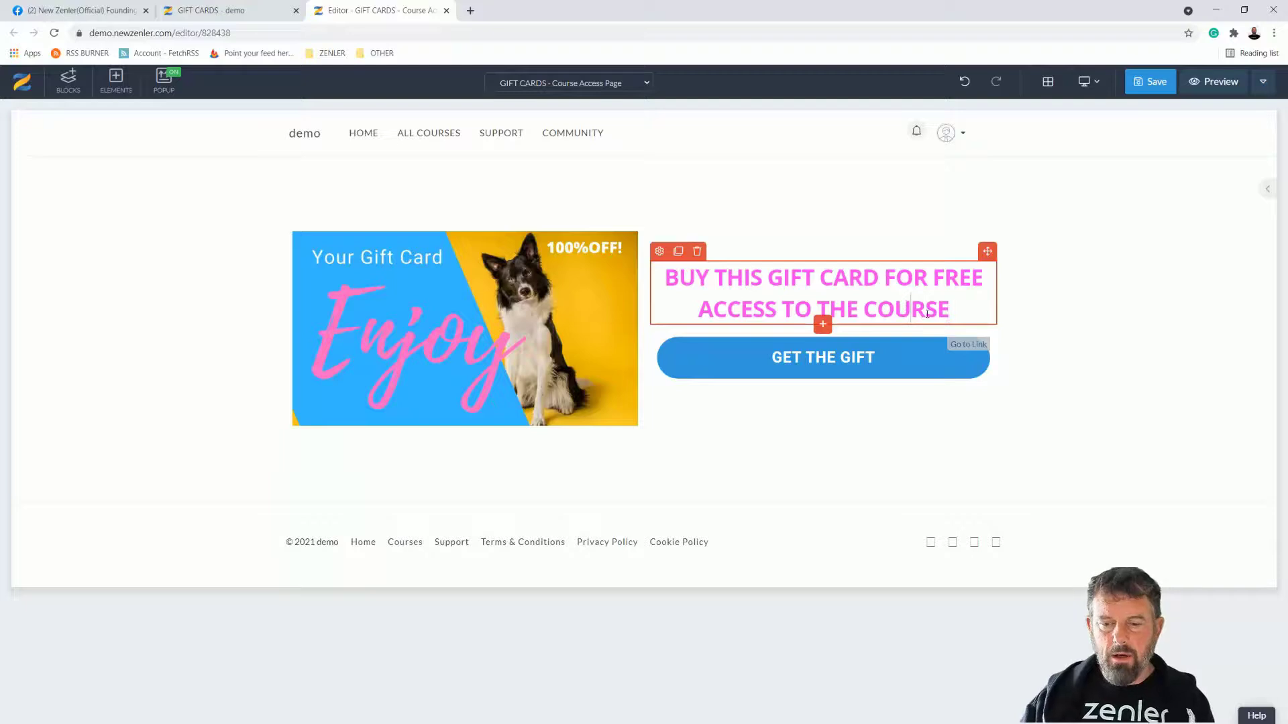
left_click_drag(952, 310, 664, 277)
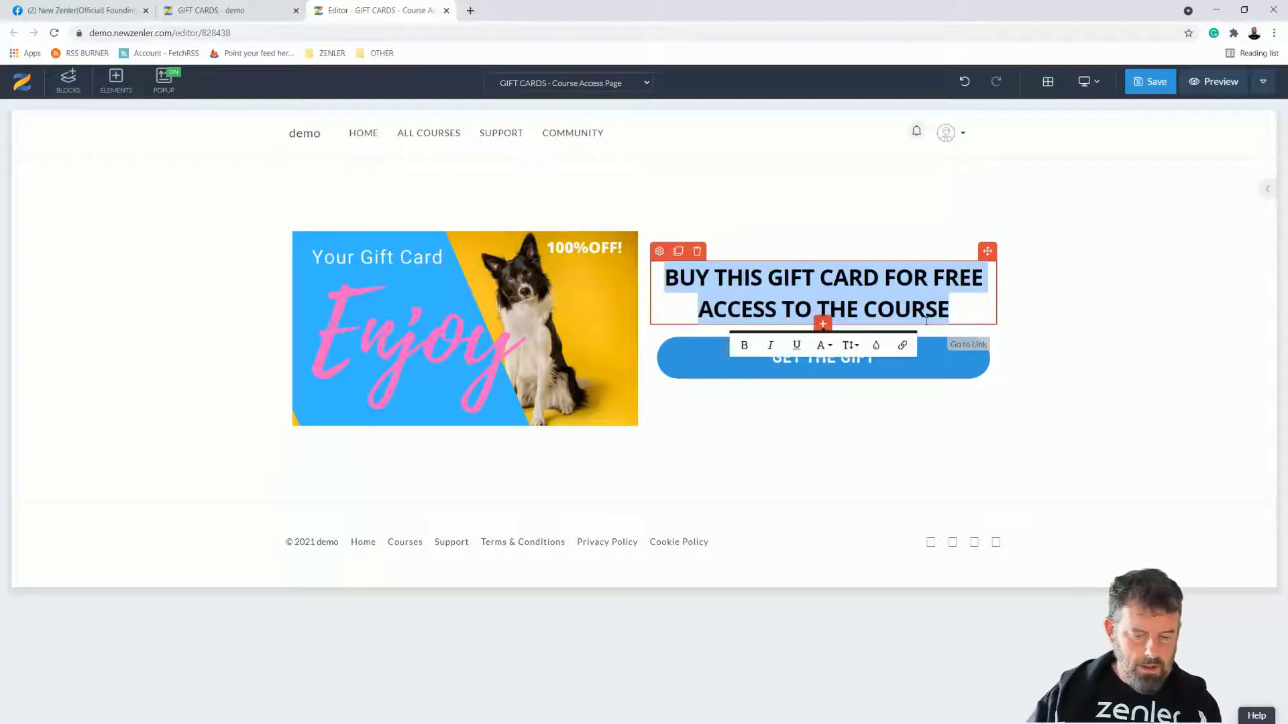
type("REDDE")
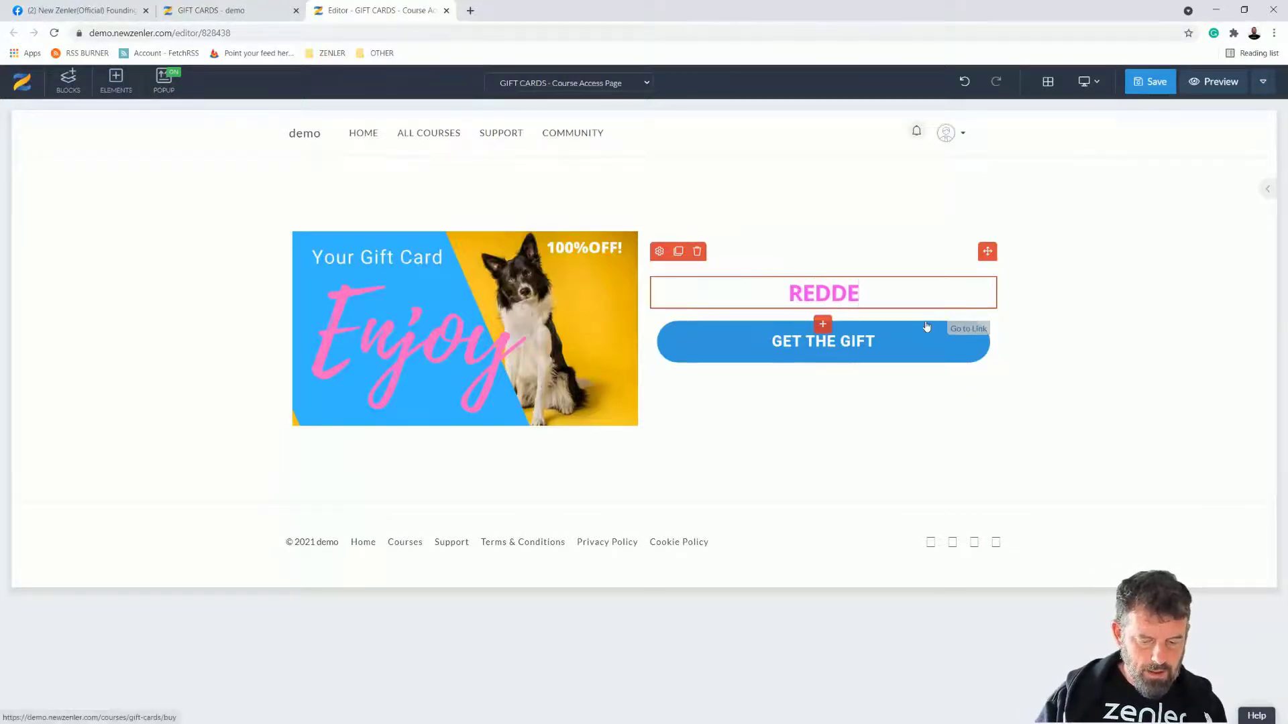
key("BackSpace")
key("BackSpace")
type("EE")
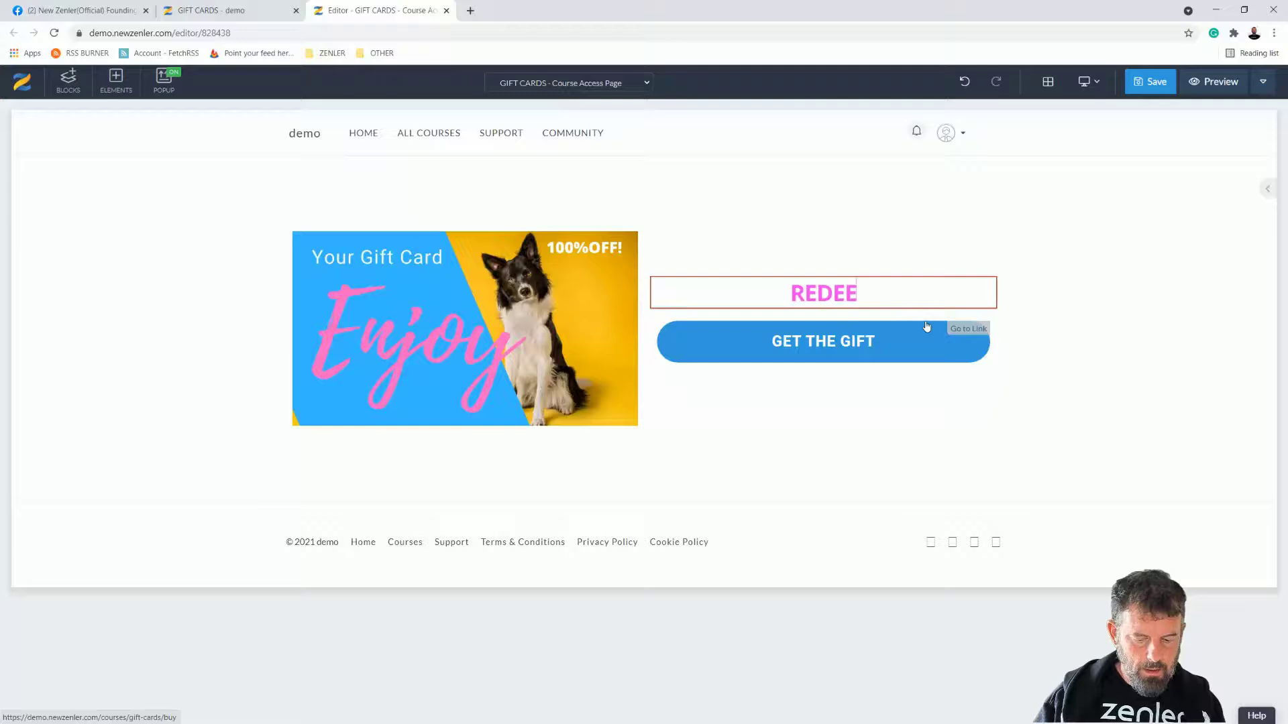
type("M YOUR")
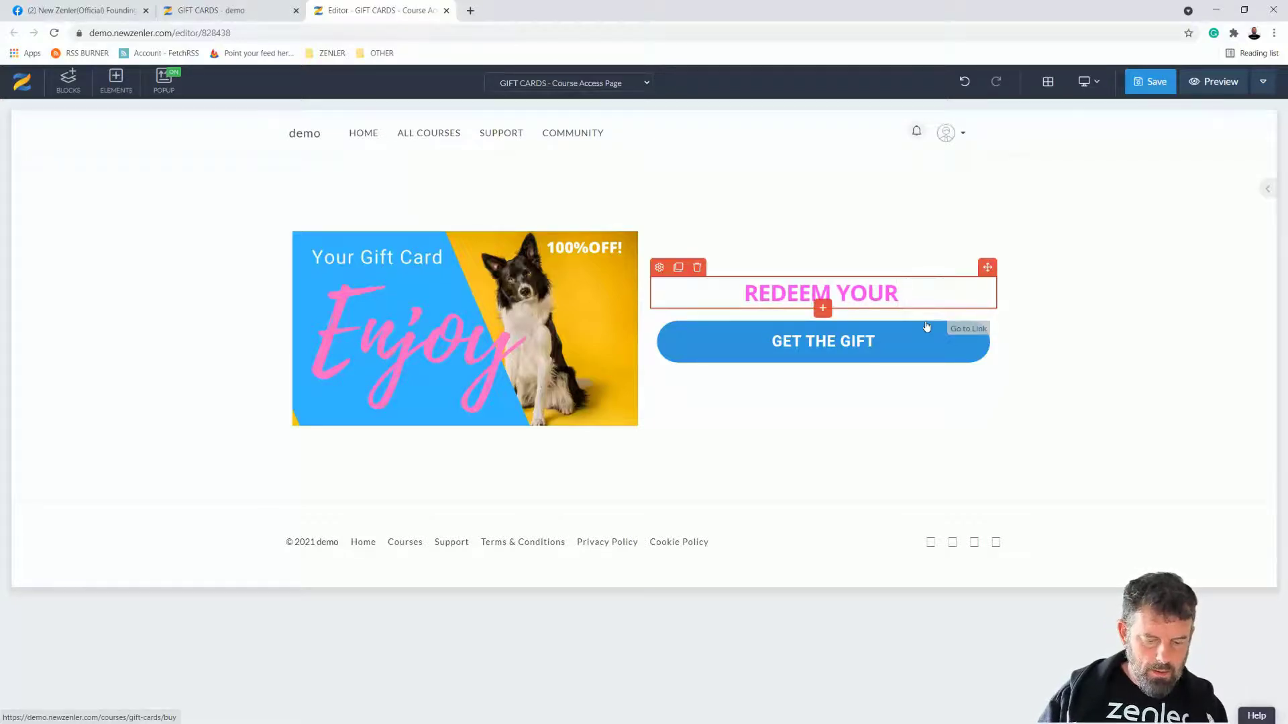
type(" GIF")
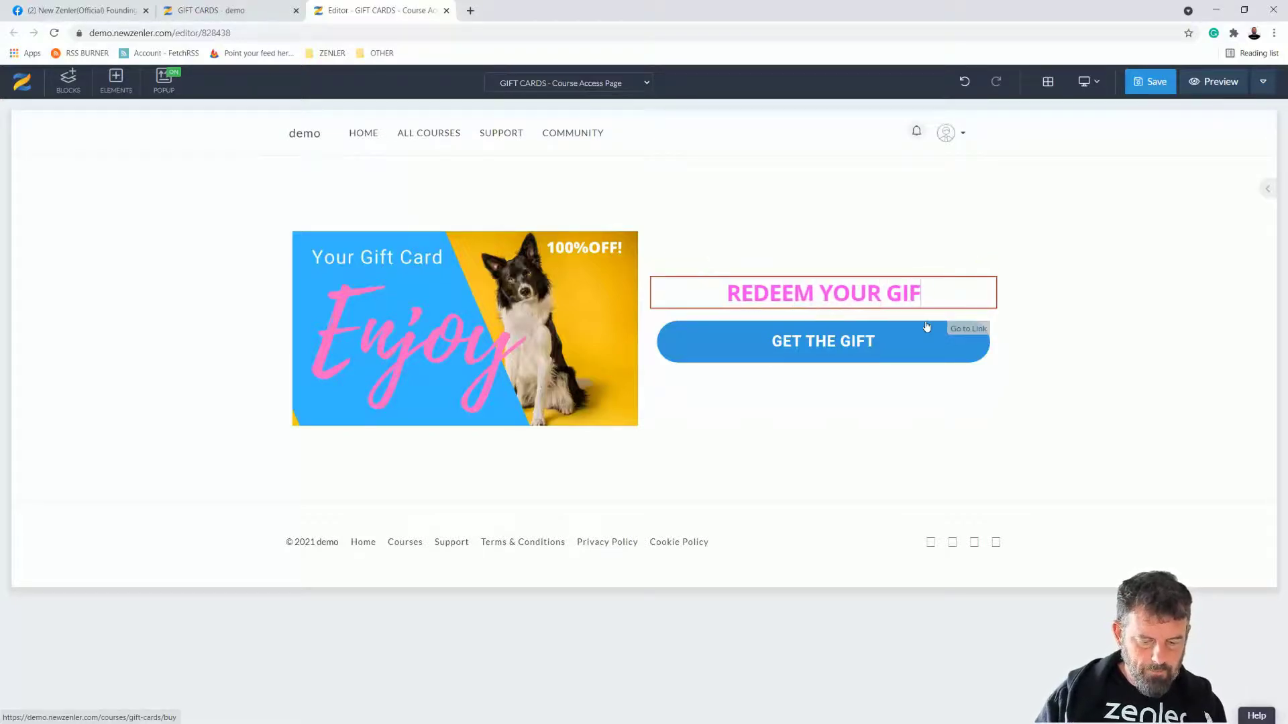
type("T CARD")
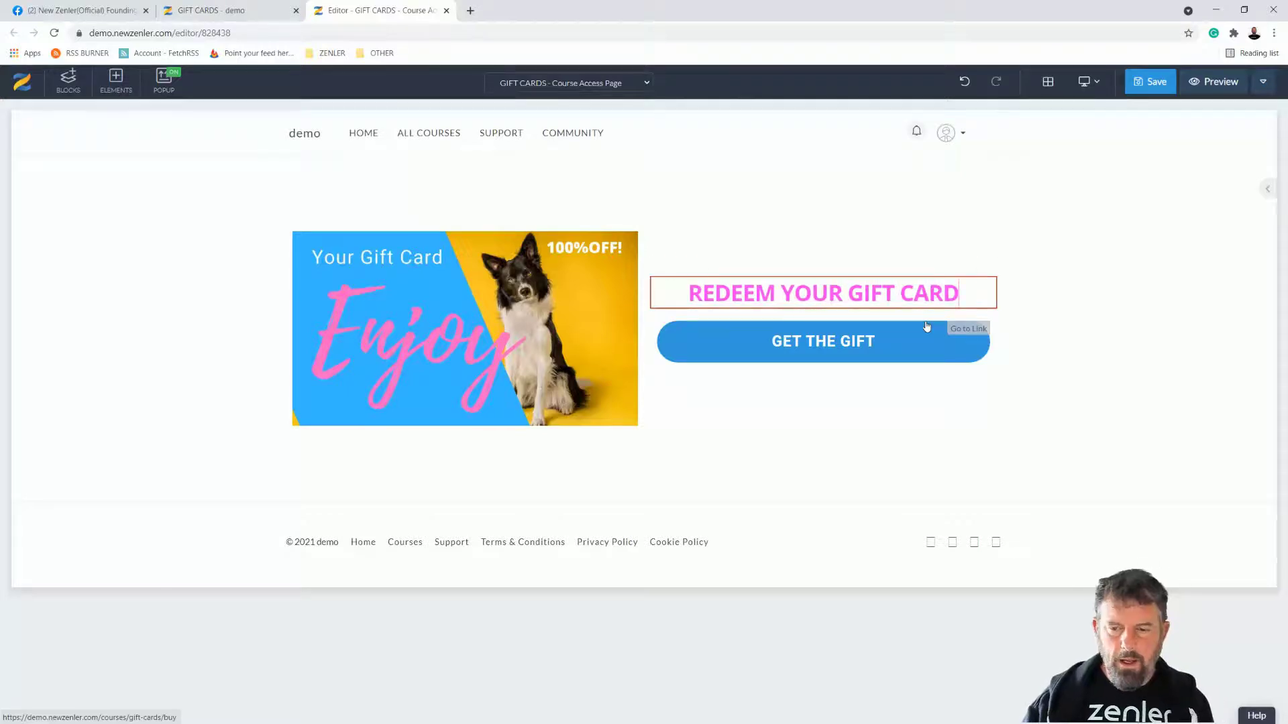
left_click(805, 348)
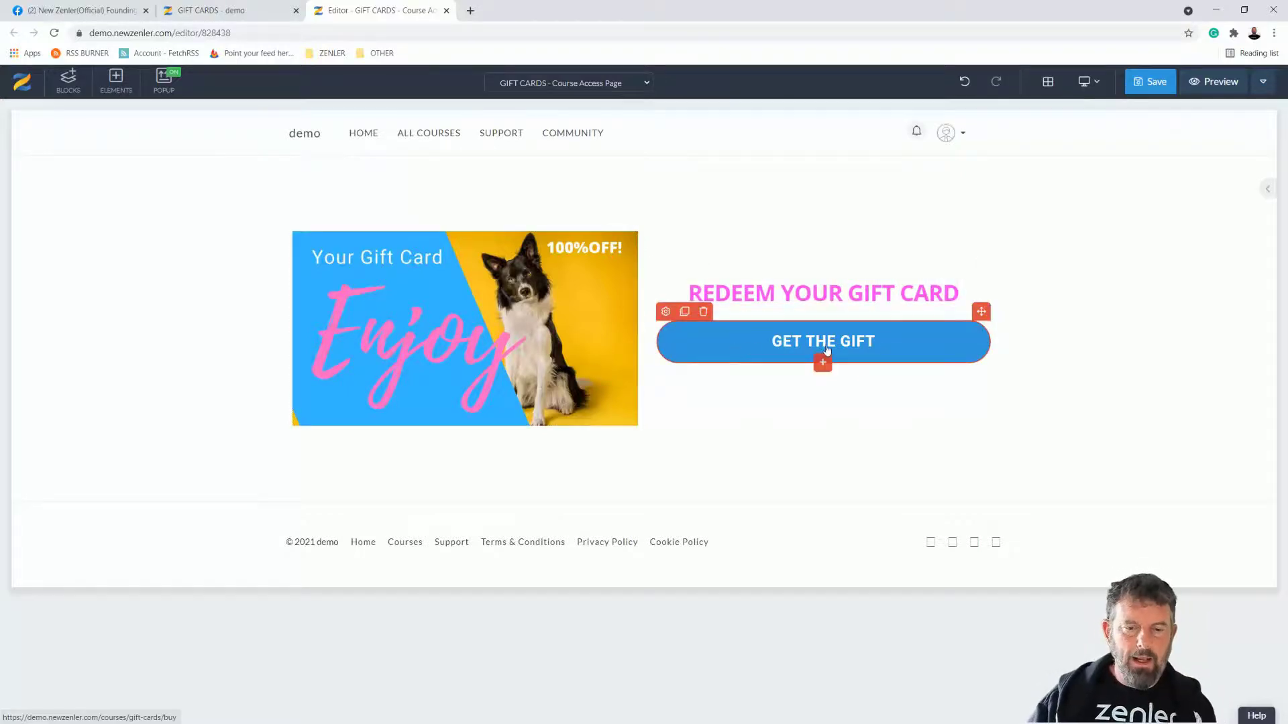
left_click(225, 11)
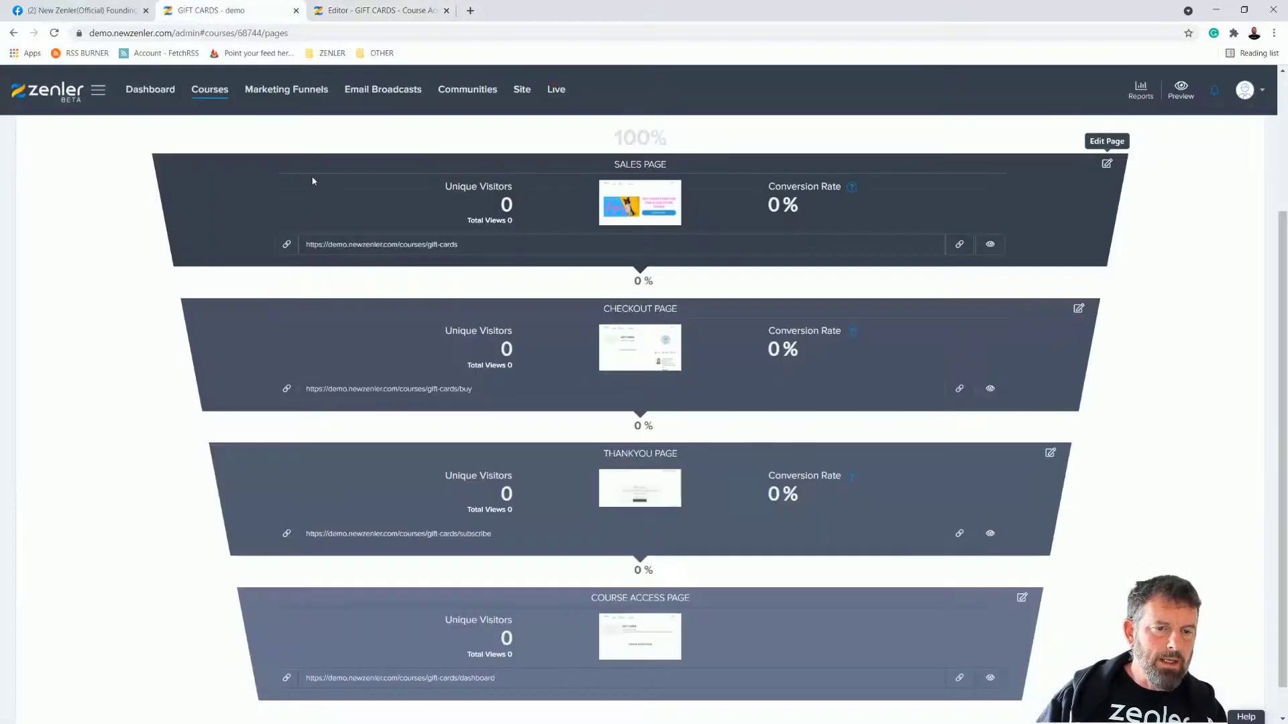
Step: Go to Courses > Coupons and start creating a new coupon
left_click(522, 90)
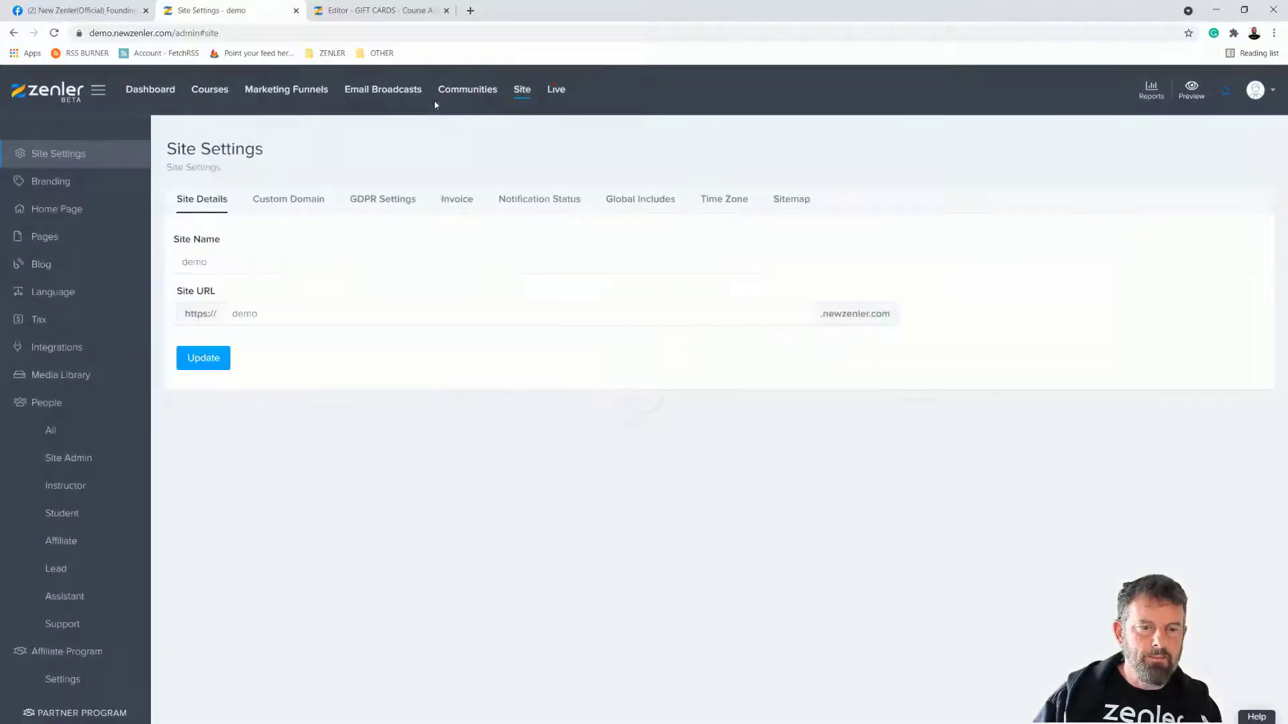
left_click(210, 89)
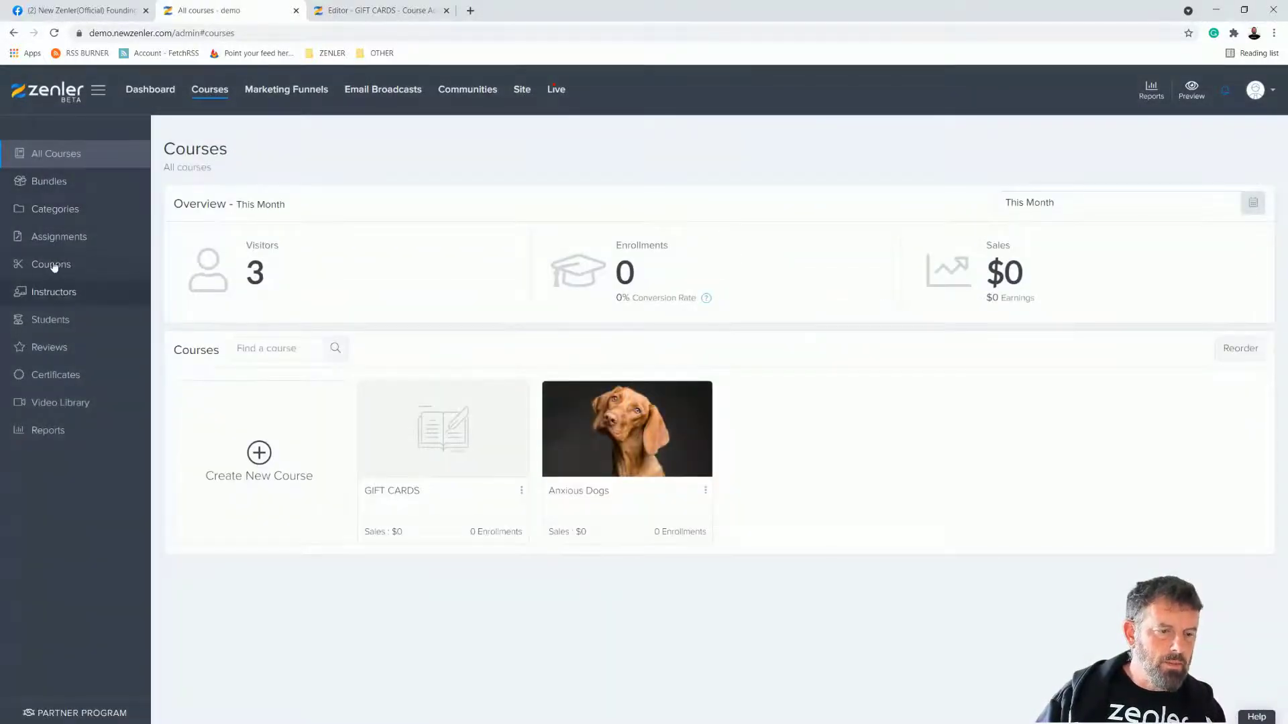
left_click(52, 264)
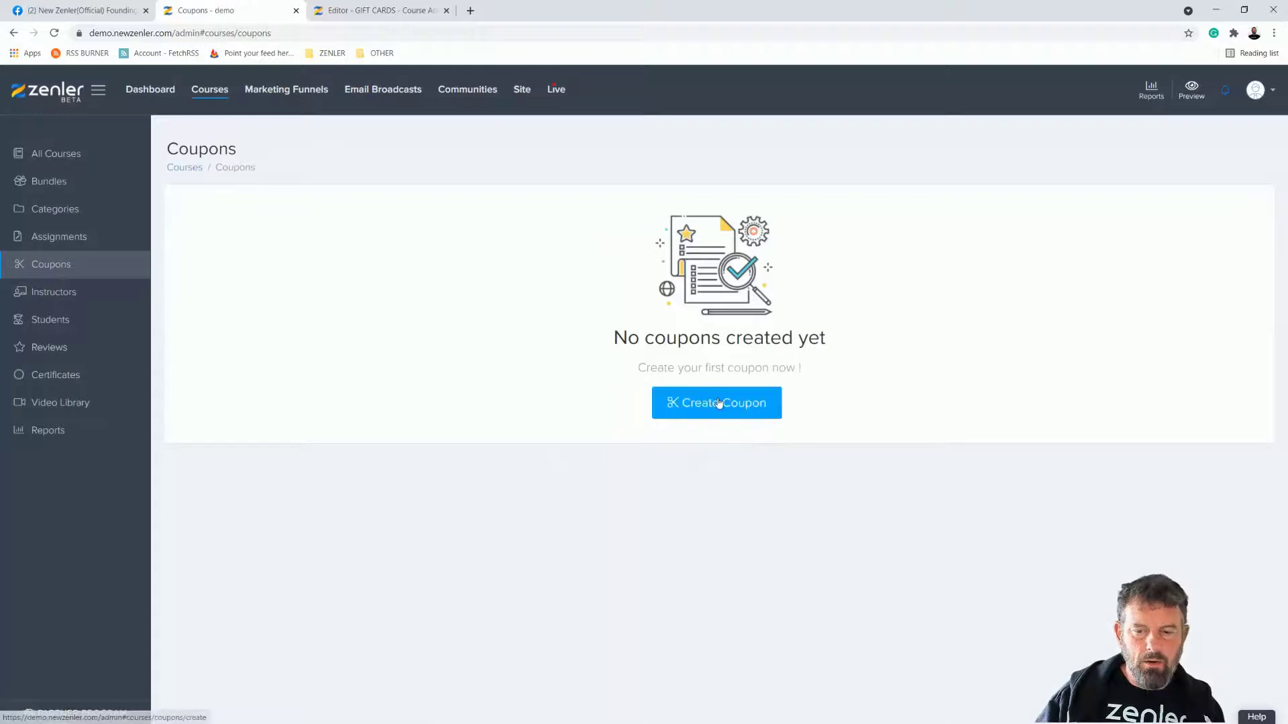
left_click(735, 404)
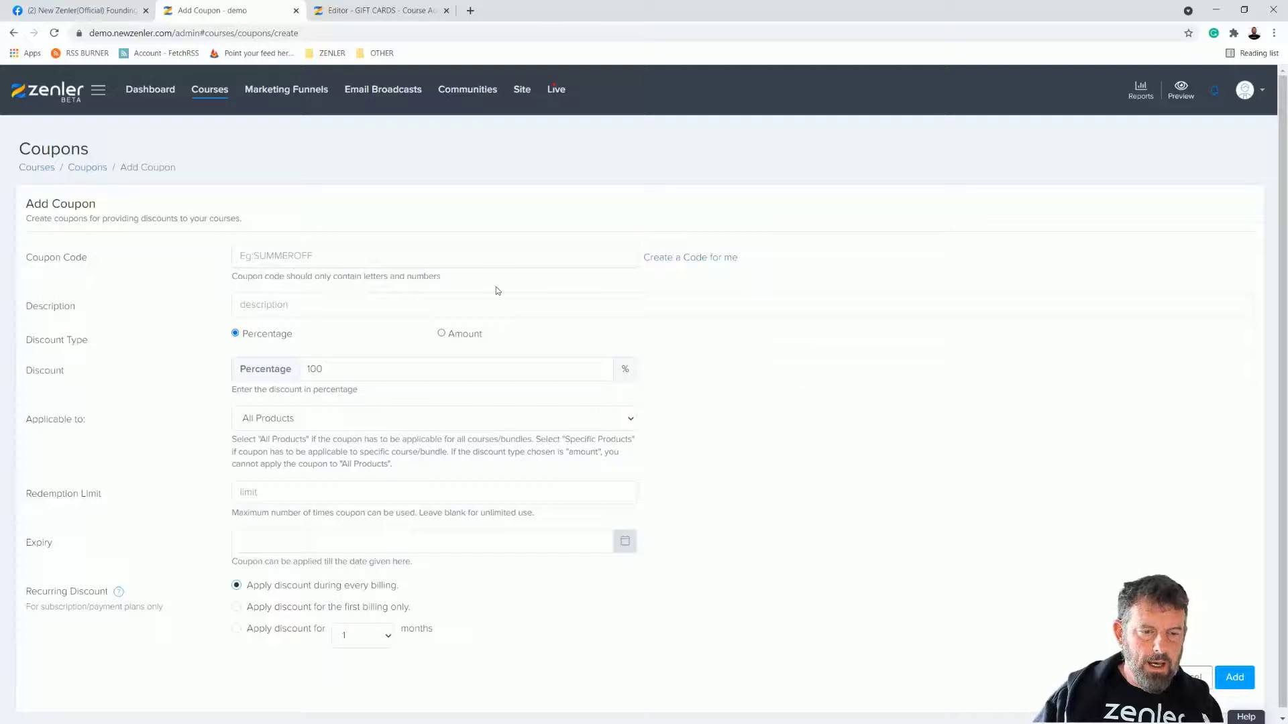
Step: Enter the new coupon's code as GF100DOG, with the description Gift Card
left_click(386, 252)
type("G")
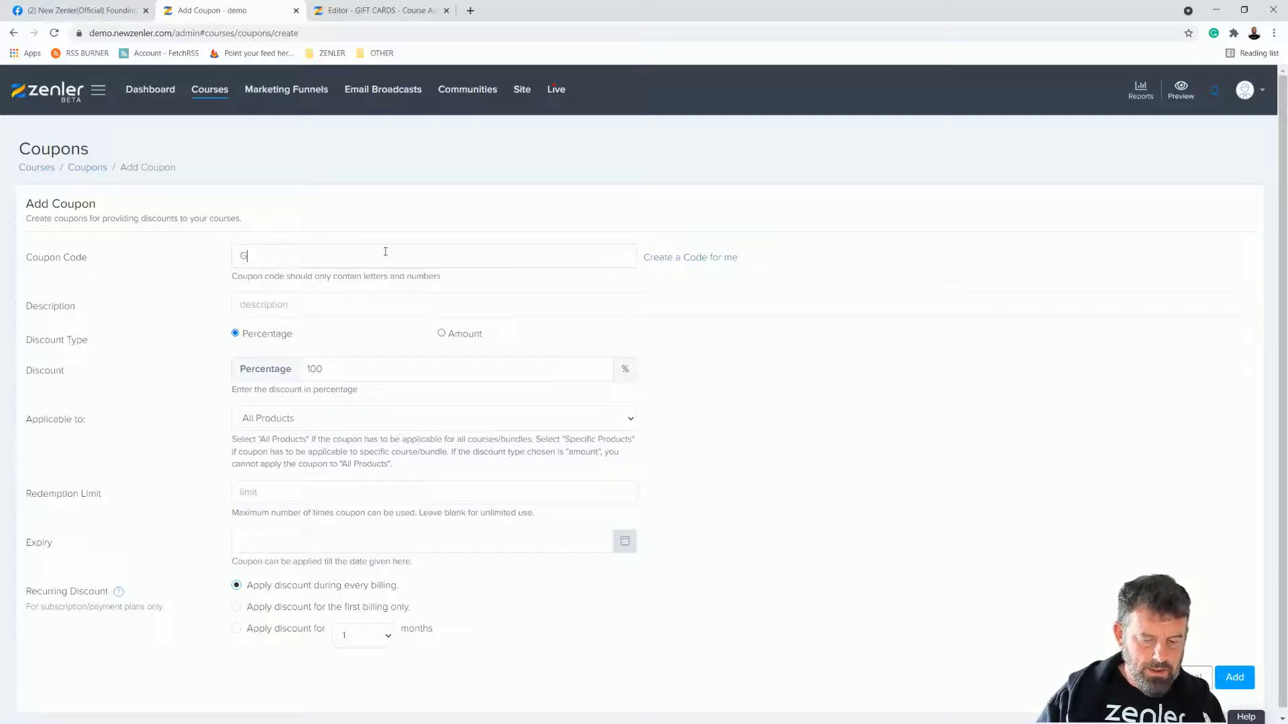
type("IFT CARD 100")
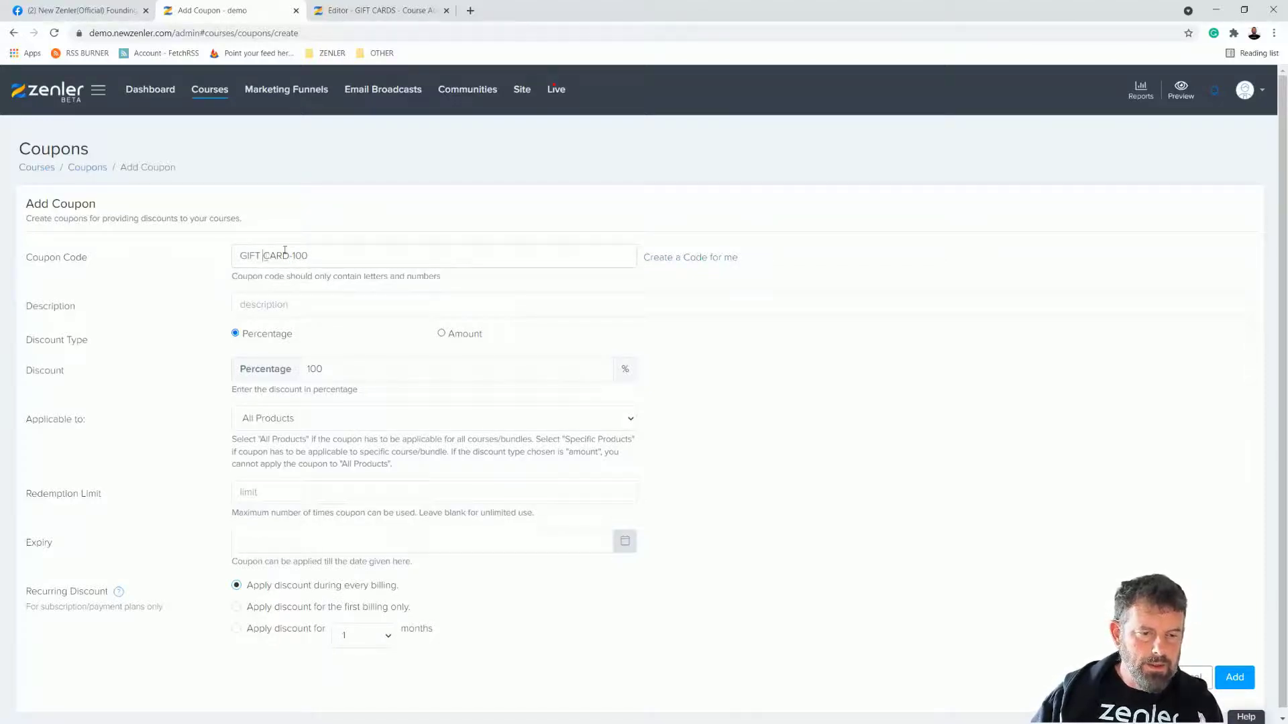
left_click_drag(309, 255, 226, 257)
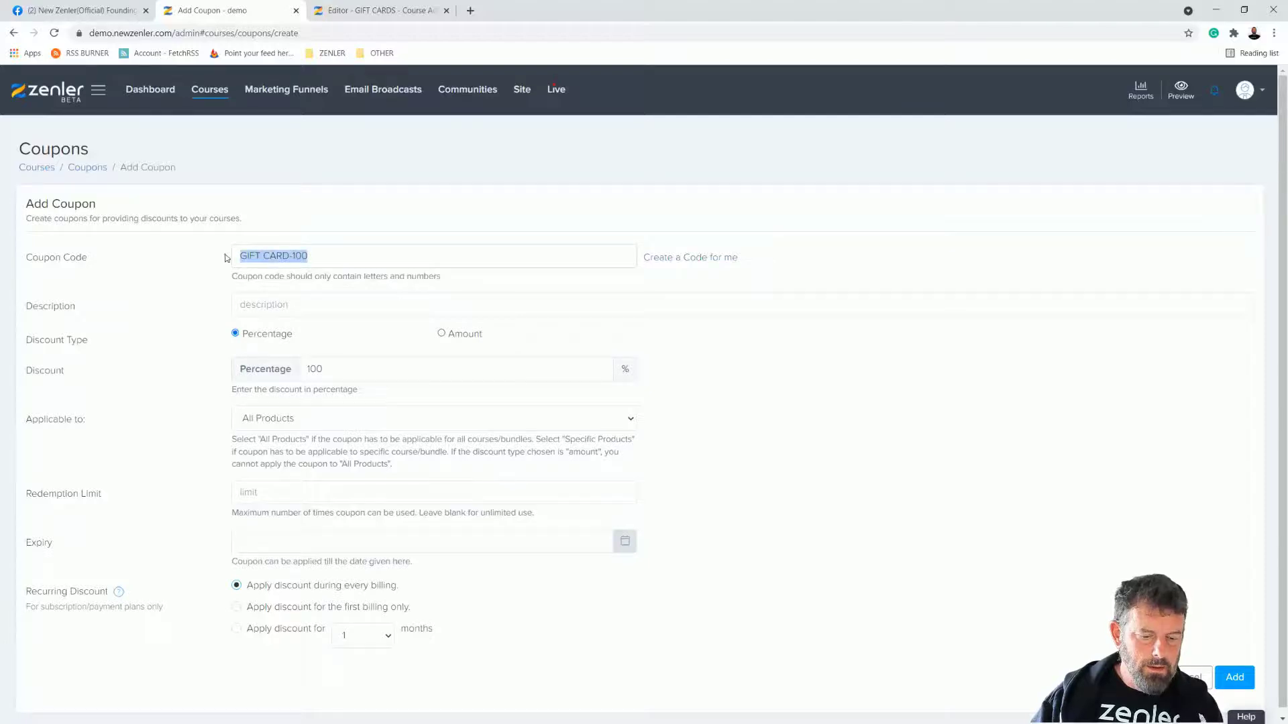
type("GF100DO")
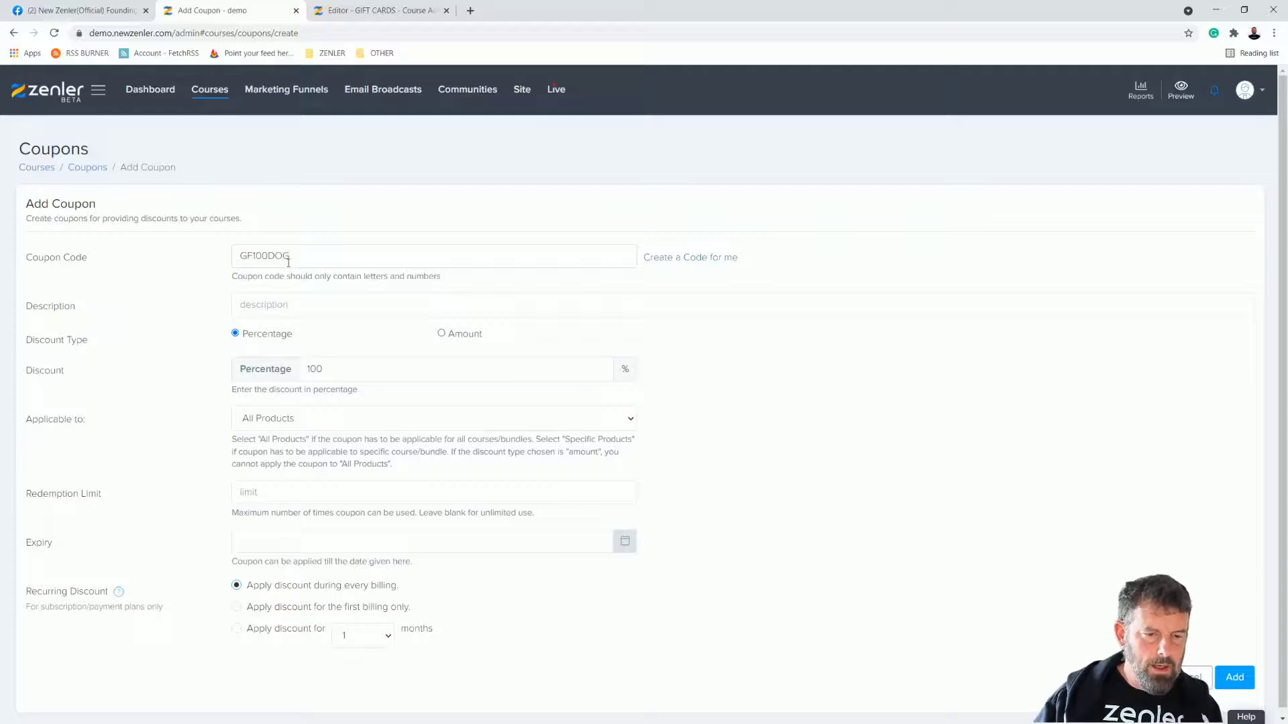
type("Gift Card")
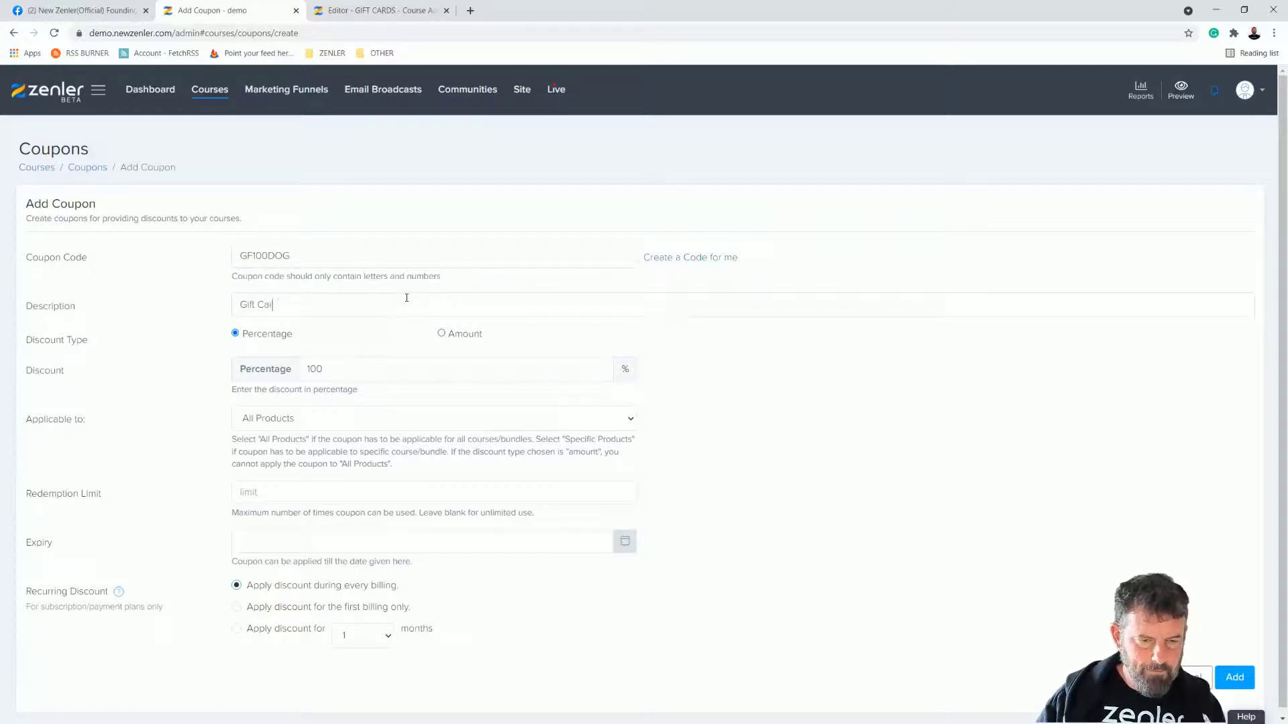
Step: Restrict the coupon to the Anxious Dogs course's BUY THIS pricing plan
left_click(629, 418)
left_click(279, 450)
left_click(293, 500)
left_click(269, 556)
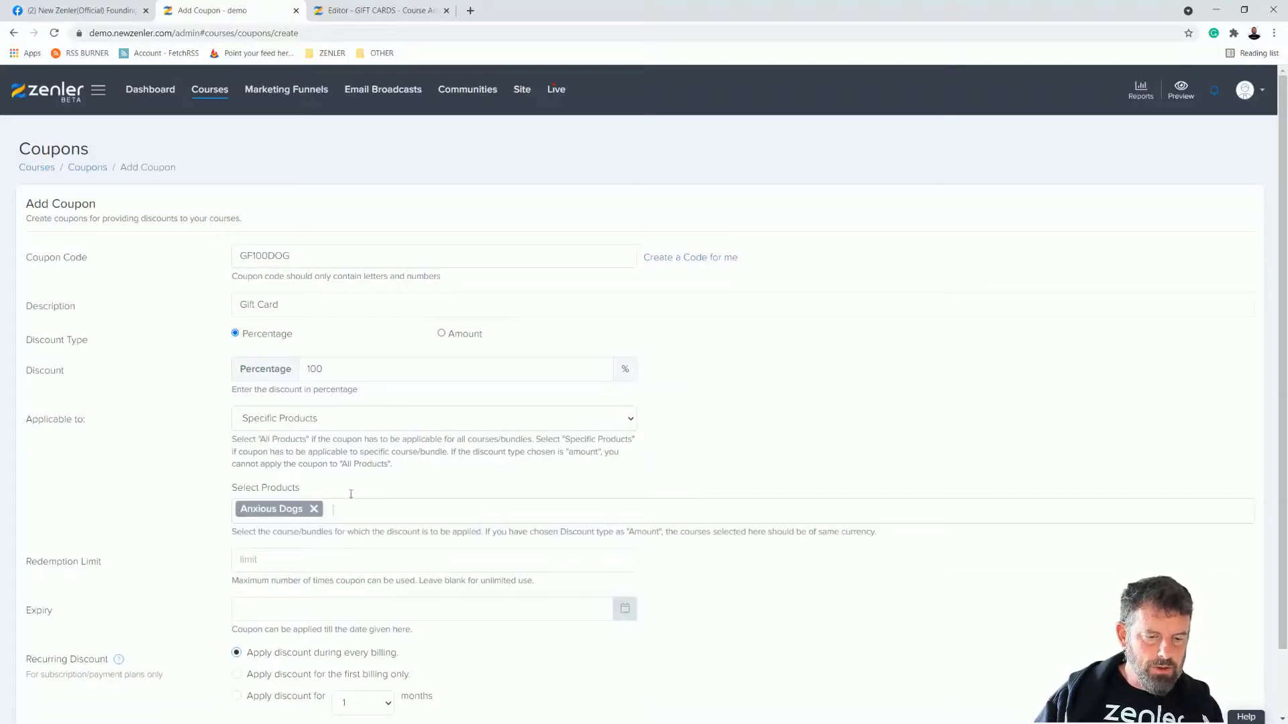
left_click(396, 578)
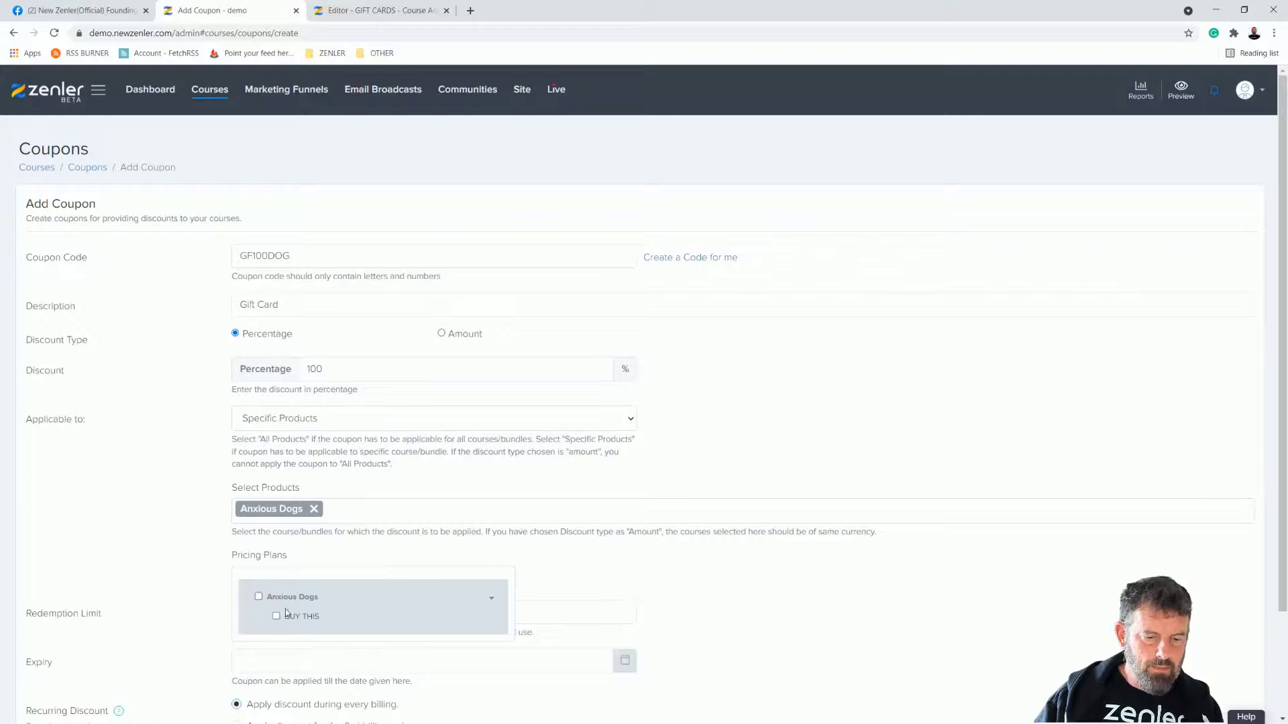
left_click(258, 597)
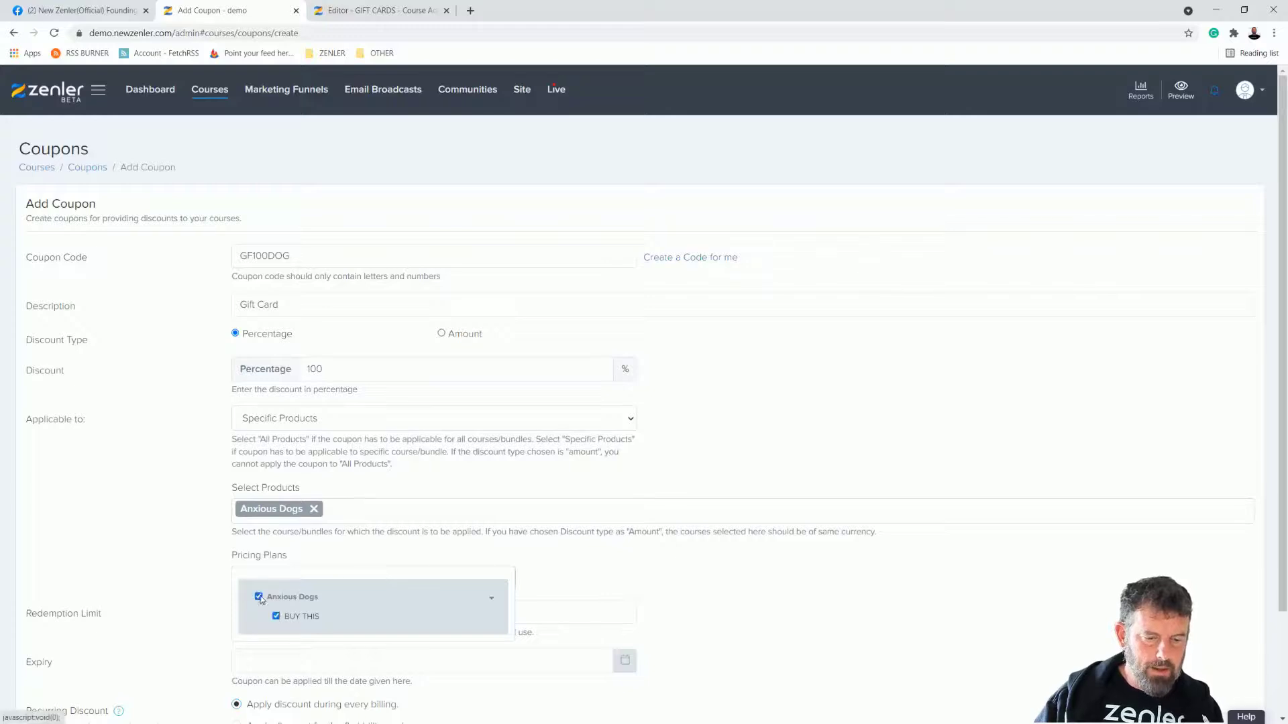
left_click(709, 578)
Step: Leave the redemption limit blank, add the coupon, and copy the GF100DOG code
scroll(669, 430, "down", 2)
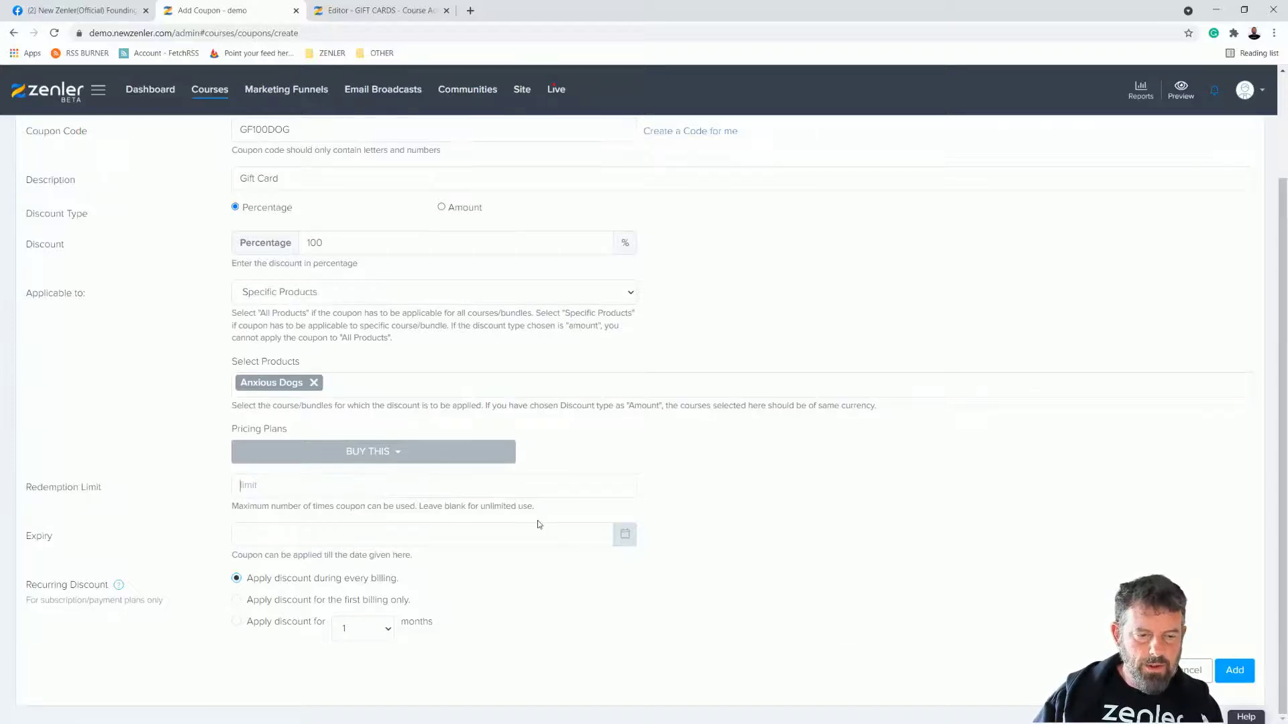
type("1")
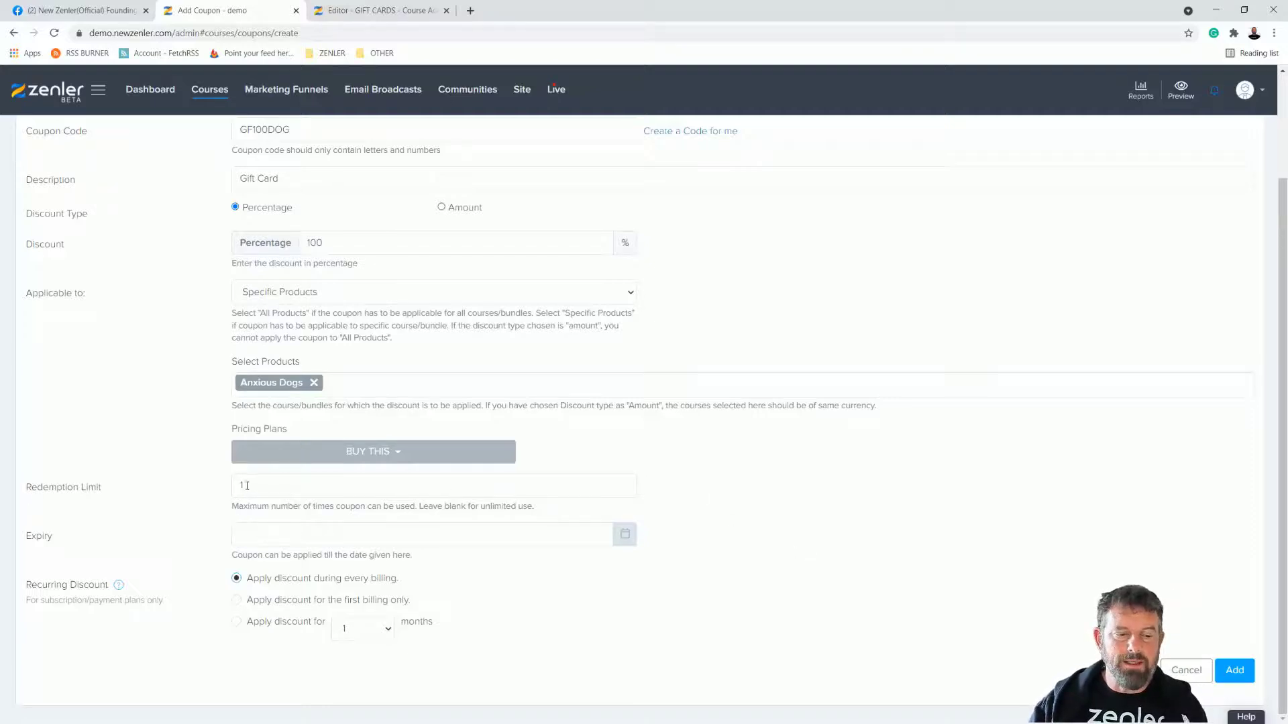
key("BackSpace")
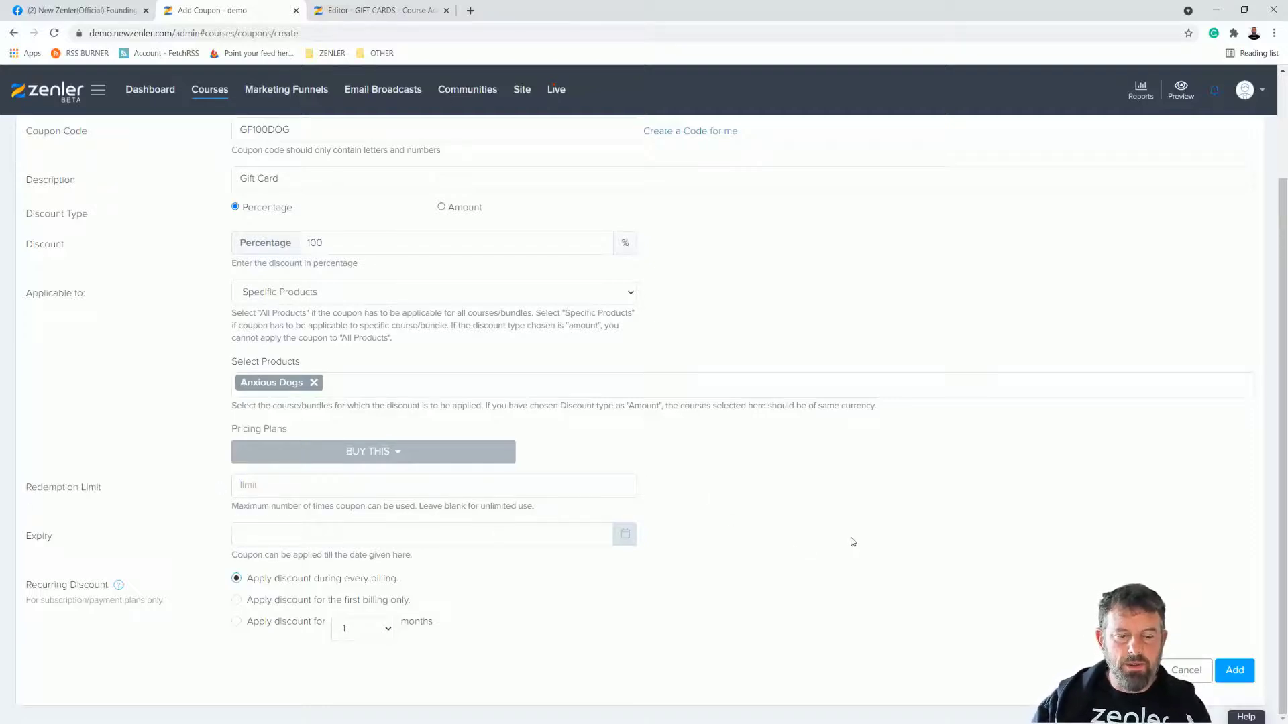
left_click(1236, 671)
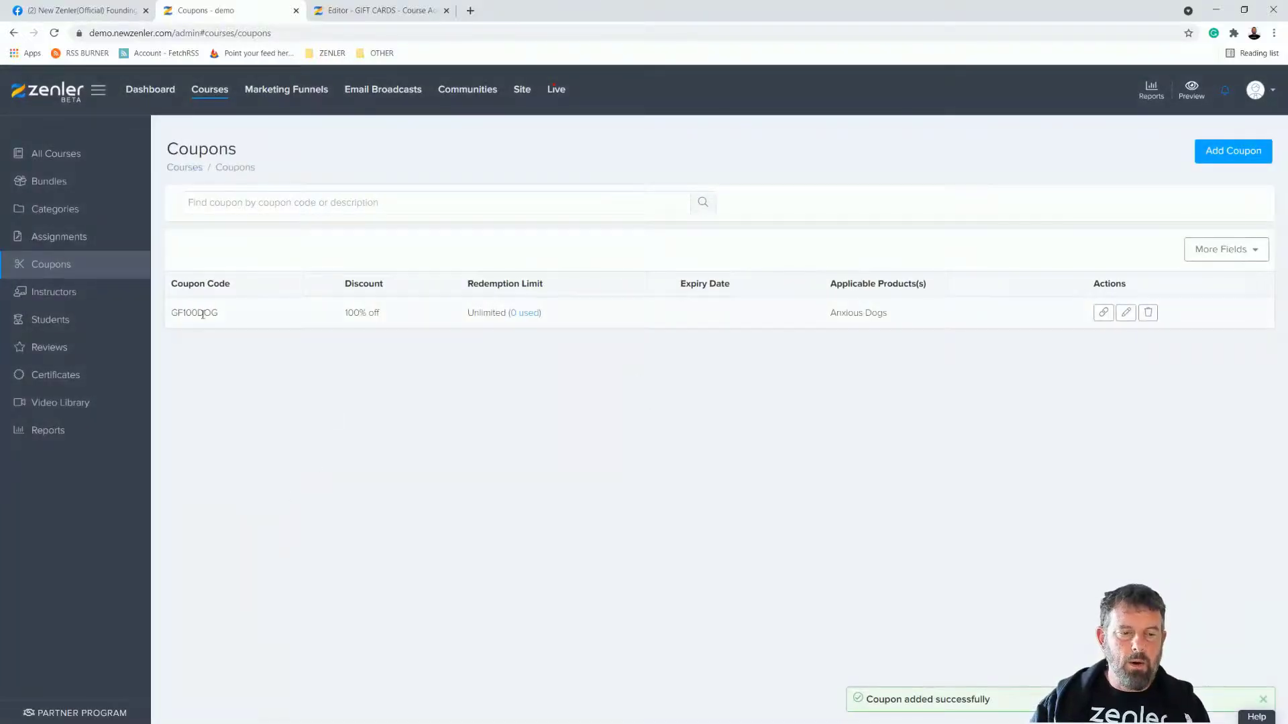
left_click_drag(227, 314, 172, 314)
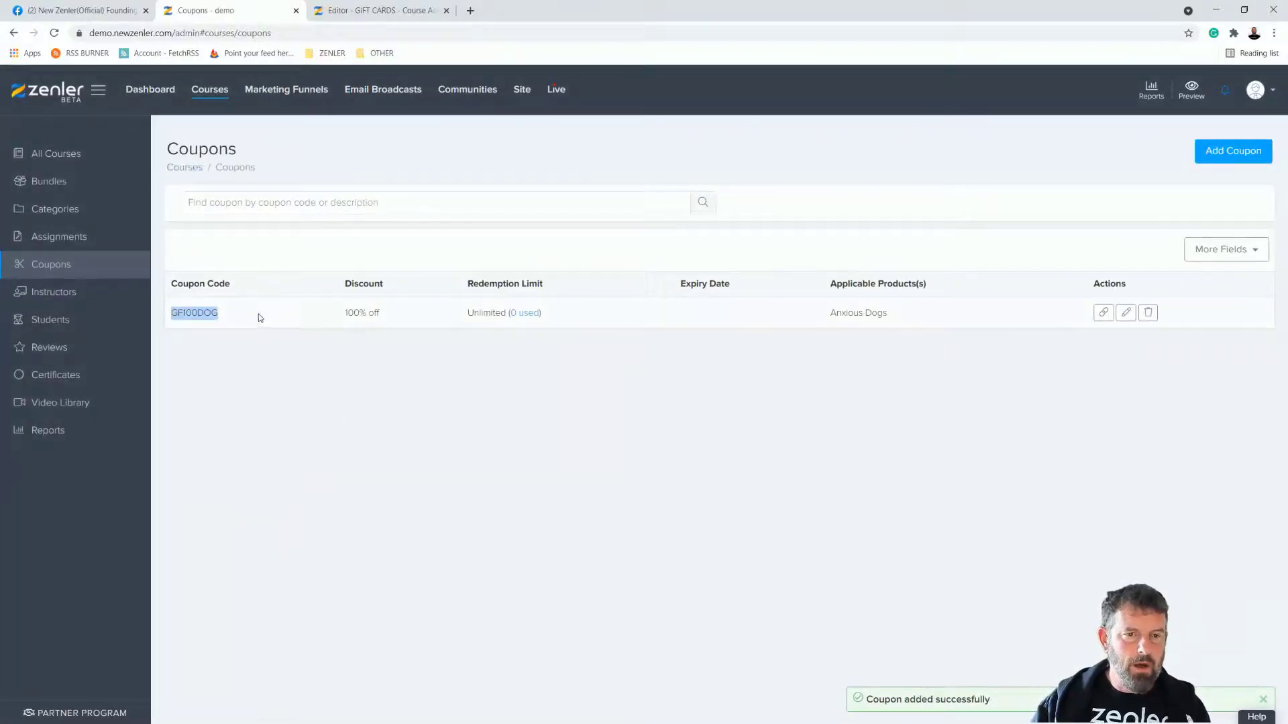
left_click(375, 10)
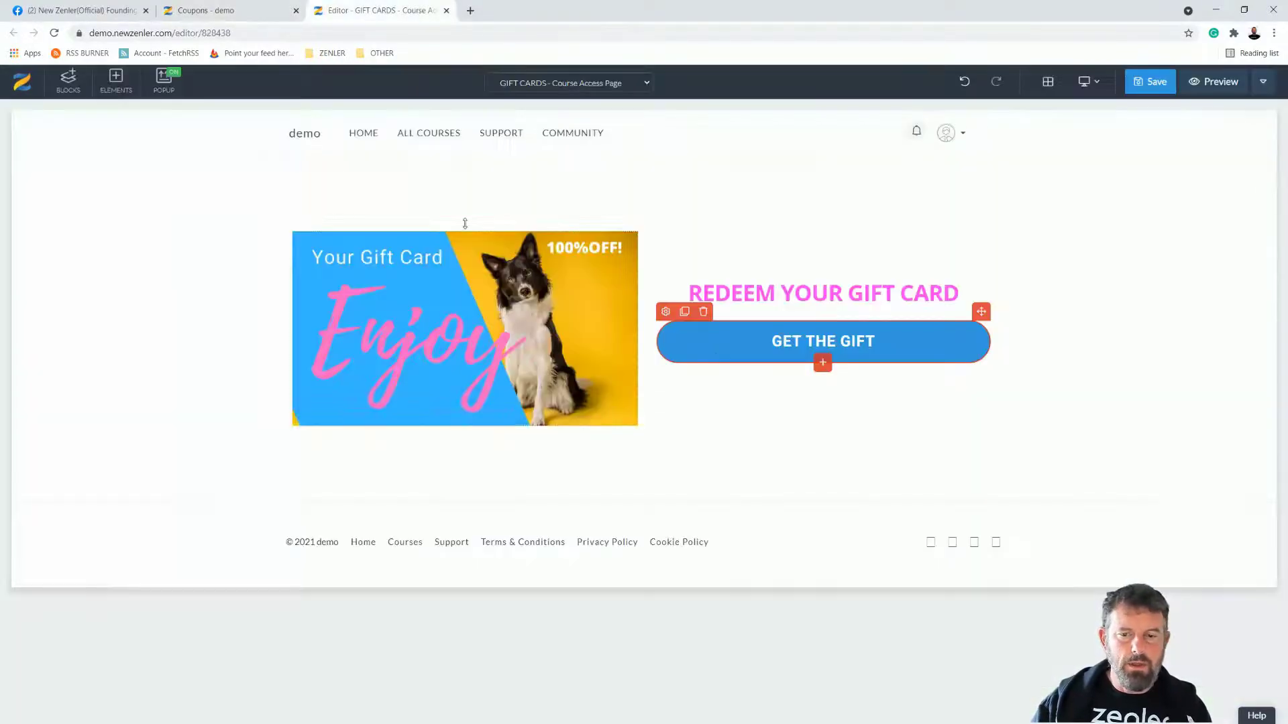
Step: Add the lines 'DONE IS' and '"GF100DOG"' to the redeem heading
double_click(910, 300)
left_click(965, 290)
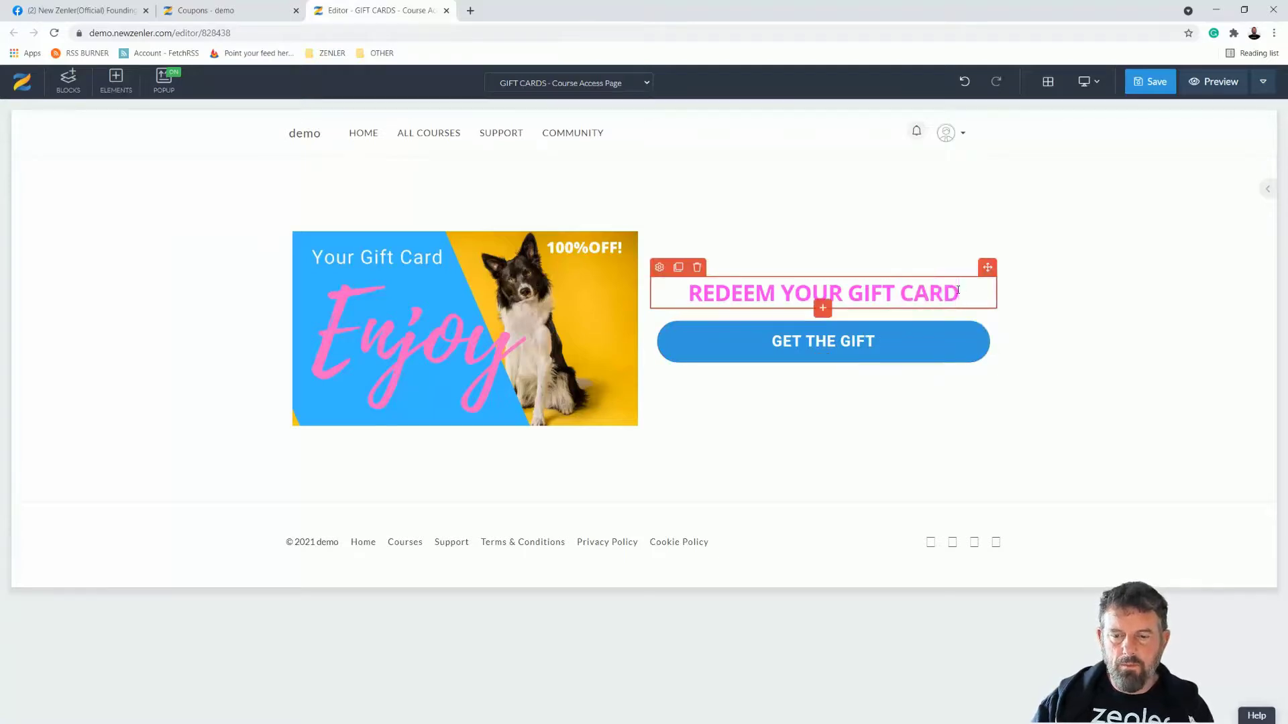
key("Return")
type("DONE IS")
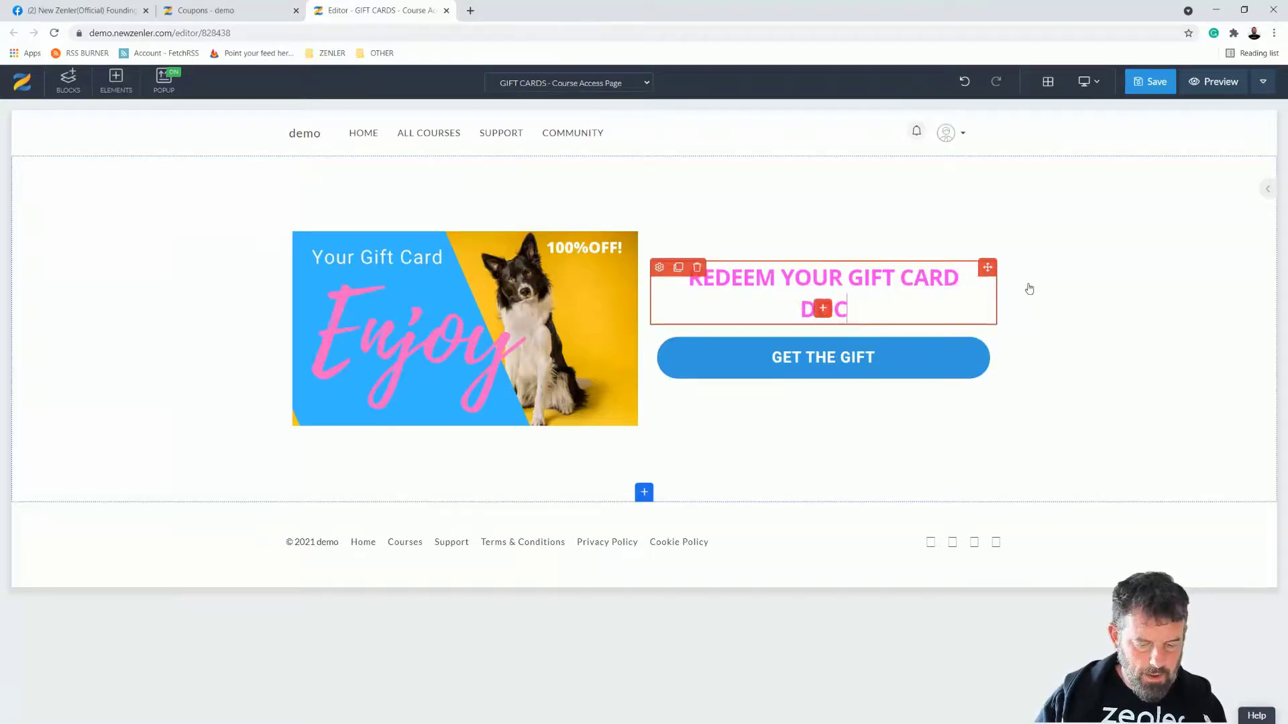
key("Return")
type("\"GF100DOG")
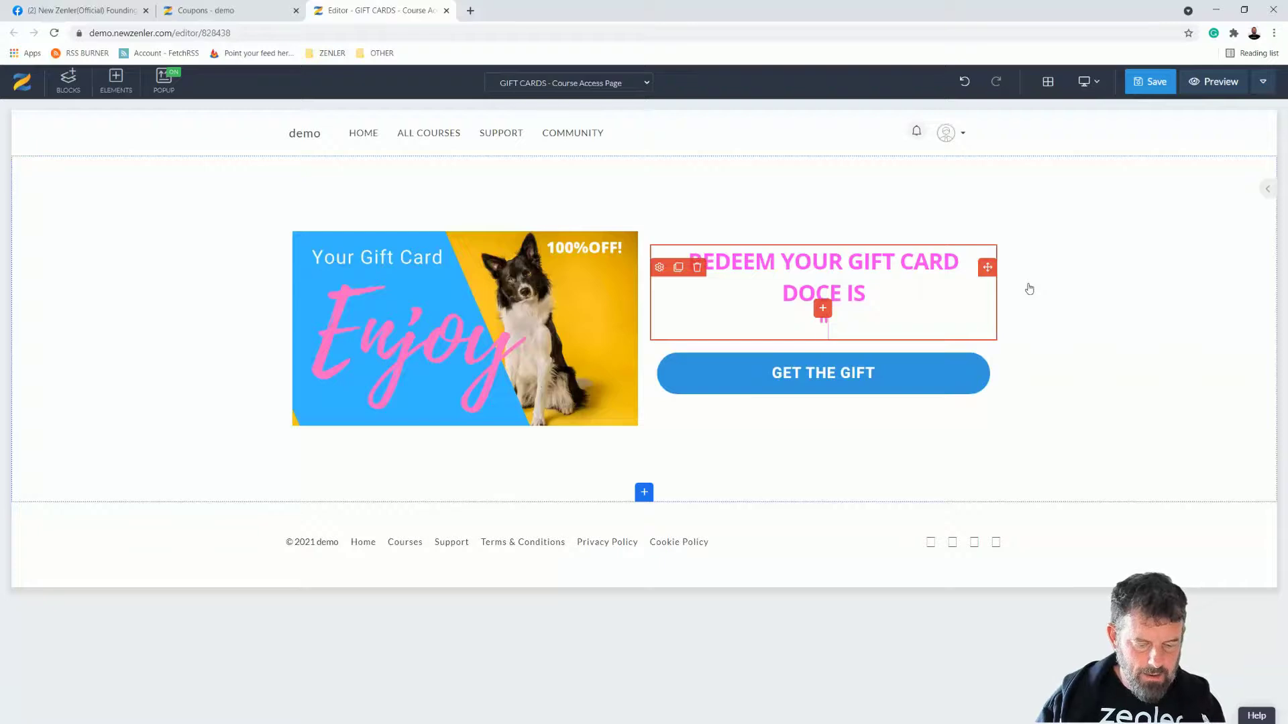
type("\"")
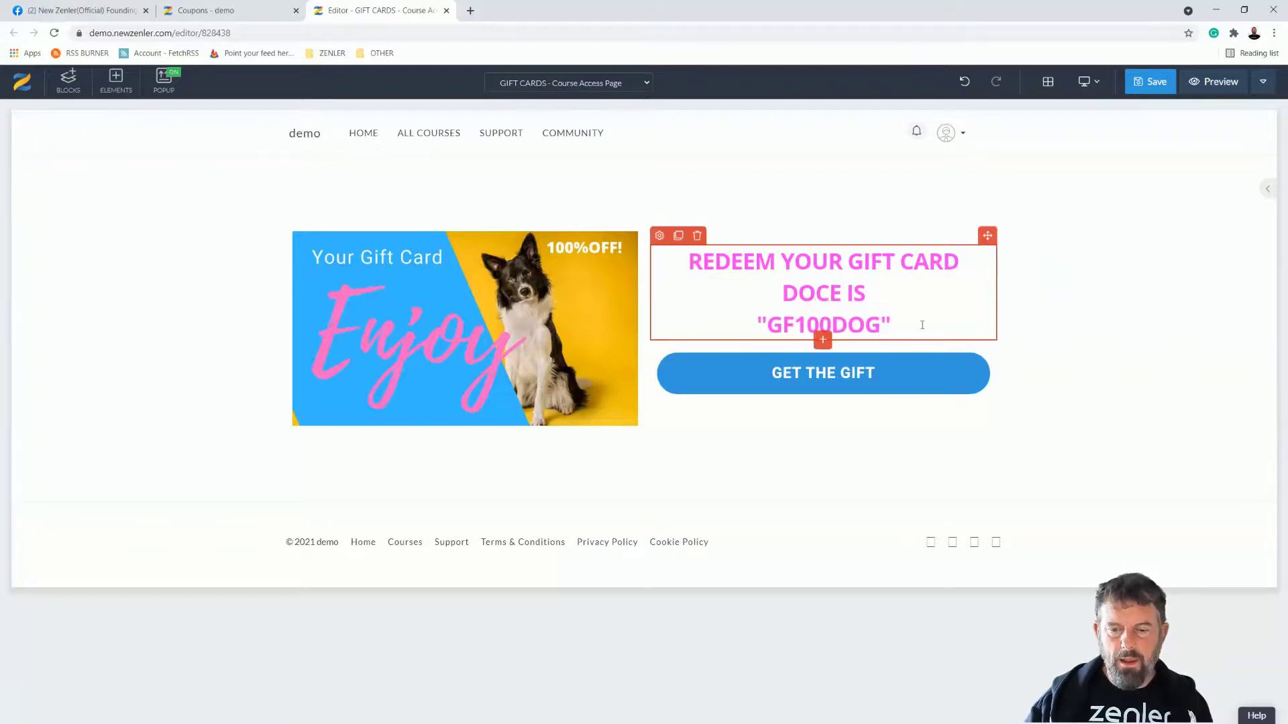
Step: Copy the GF100DOG coupon's course link from the coupons list
left_click(234, 13)
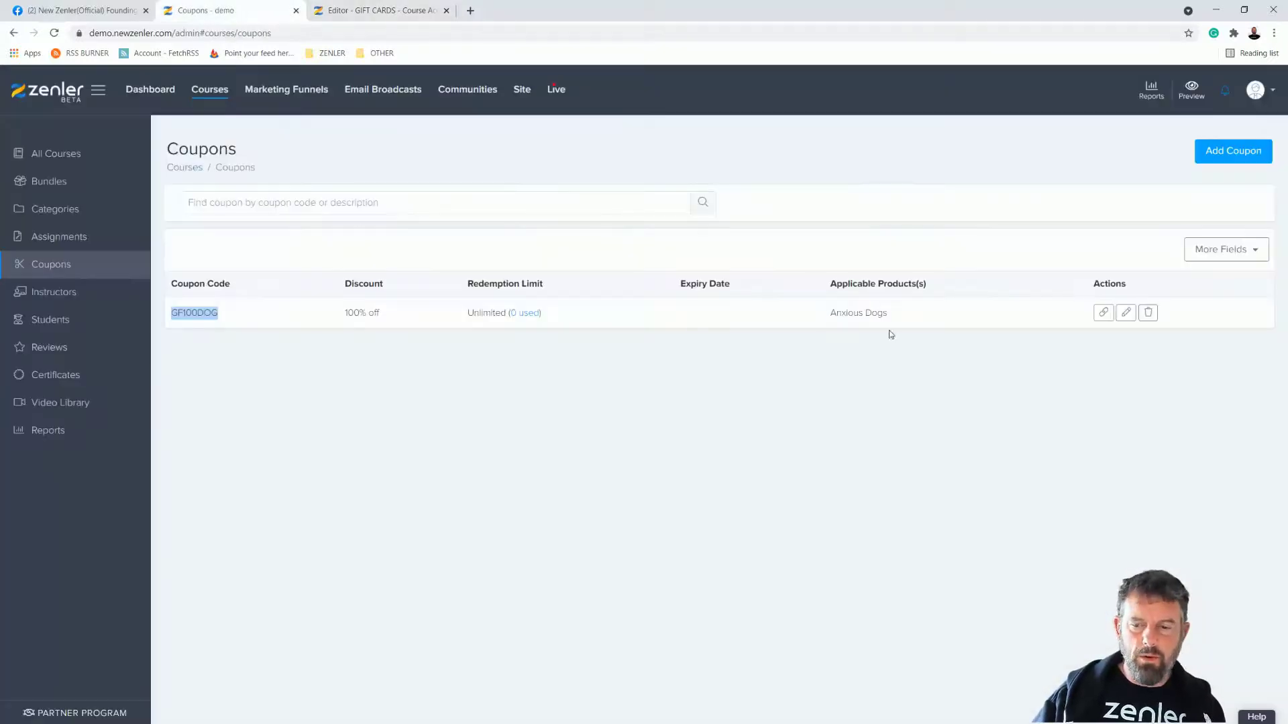
left_click(1102, 313)
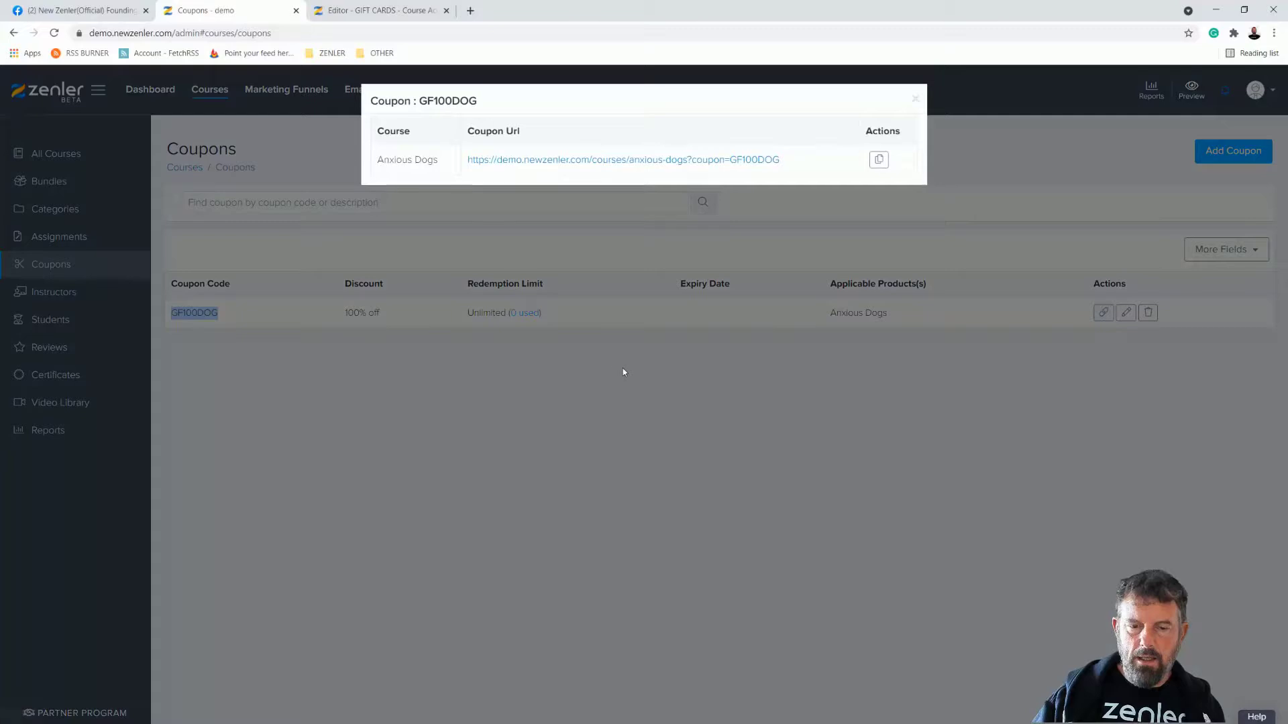
left_click(878, 160)
left_click(375, 10)
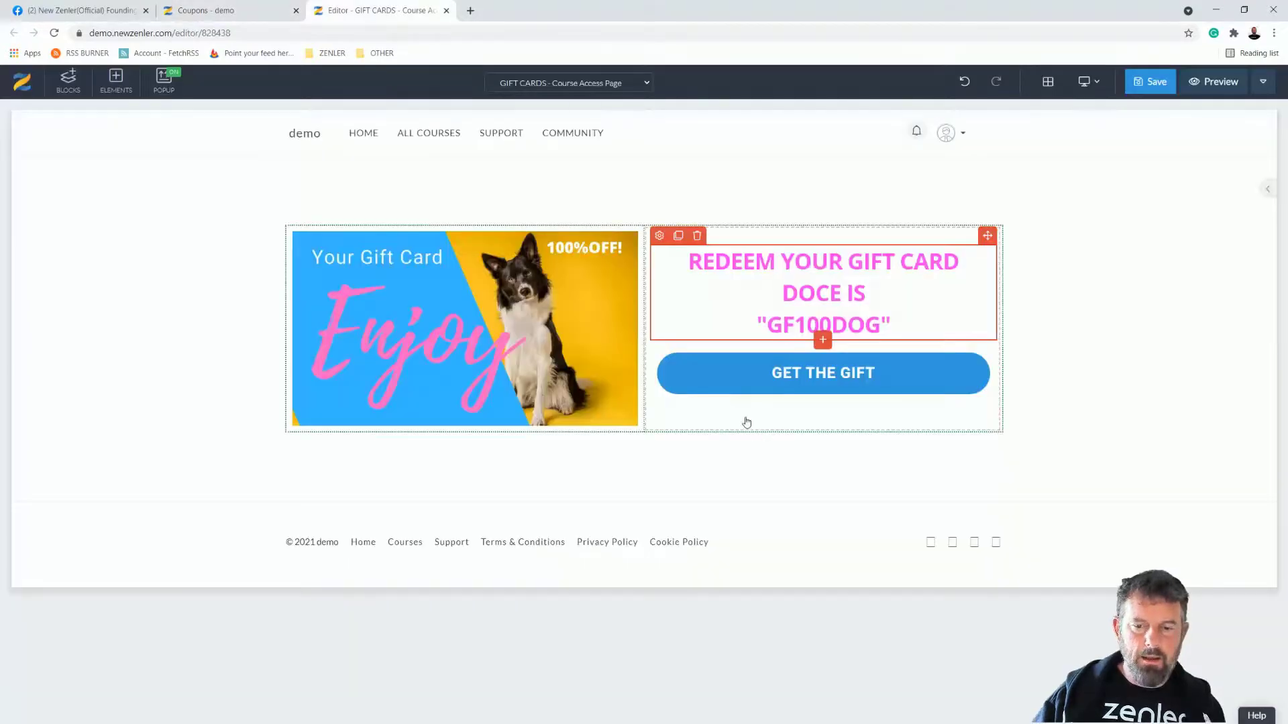
Step: Paste the coupon link into the GET THE GIFT button's Link field and save the page
left_click(752, 367)
left_click(665, 342)
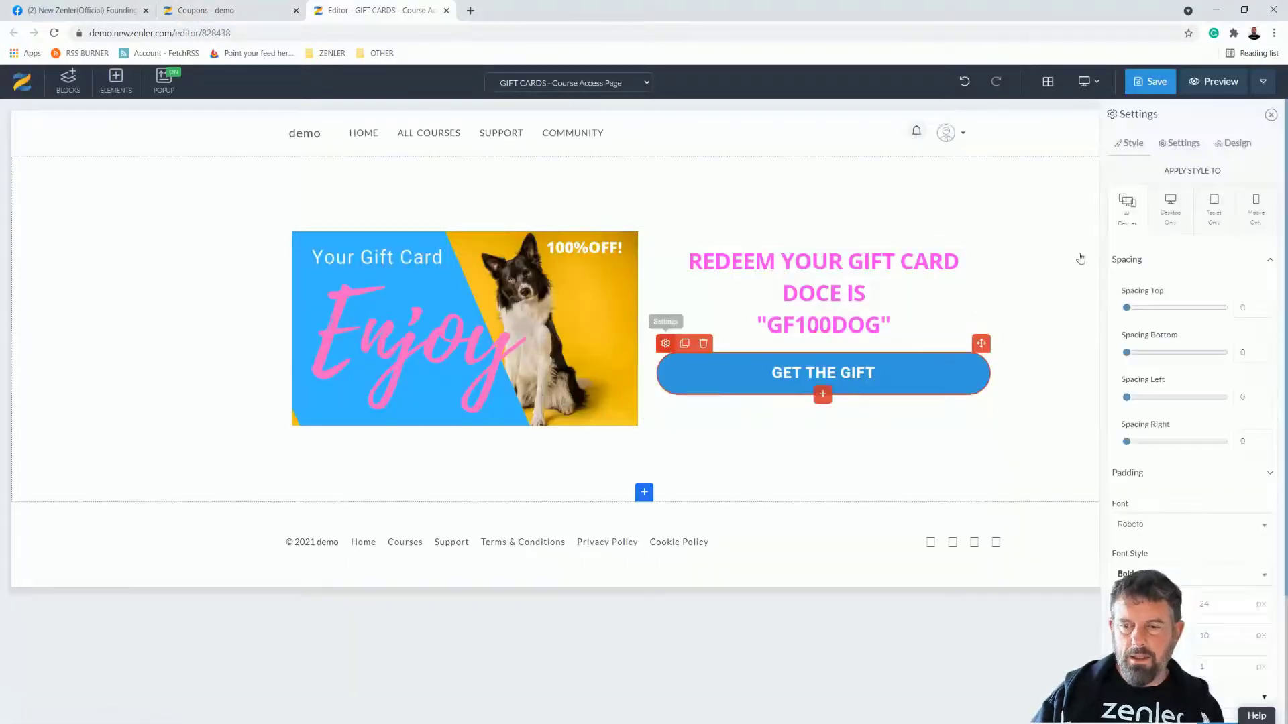
left_click(1179, 143)
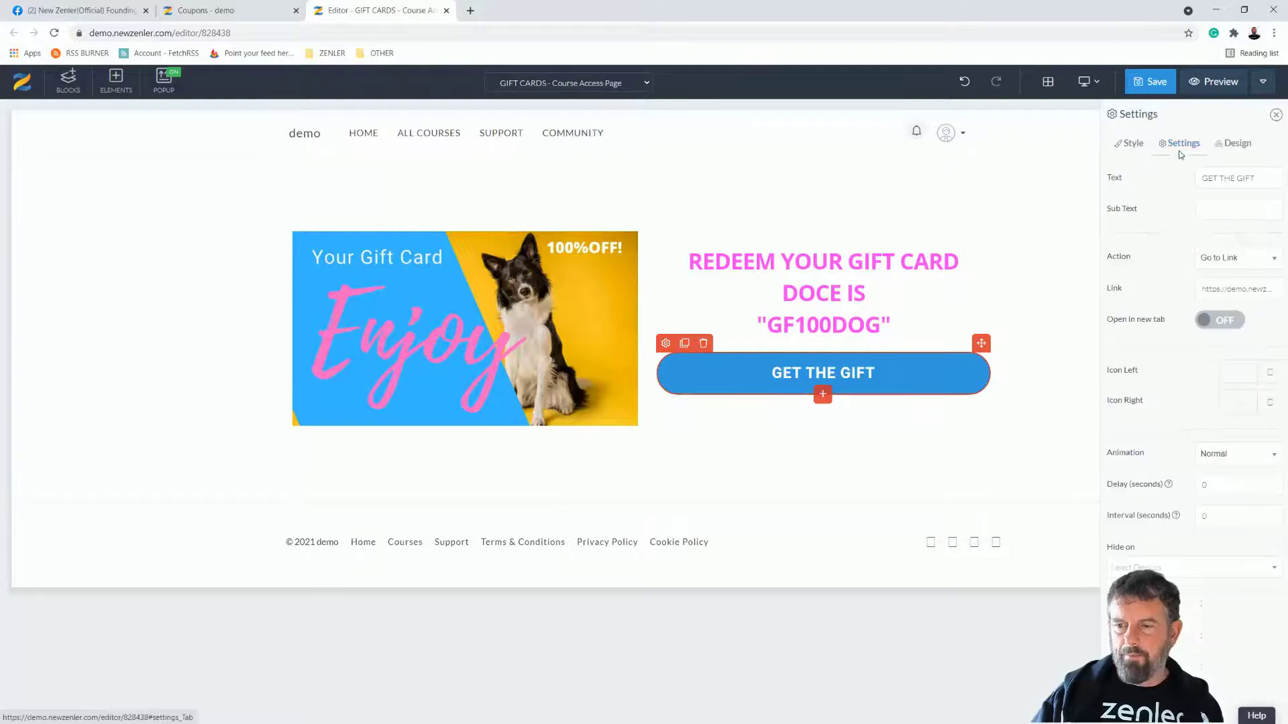
triple_click(1229, 289)
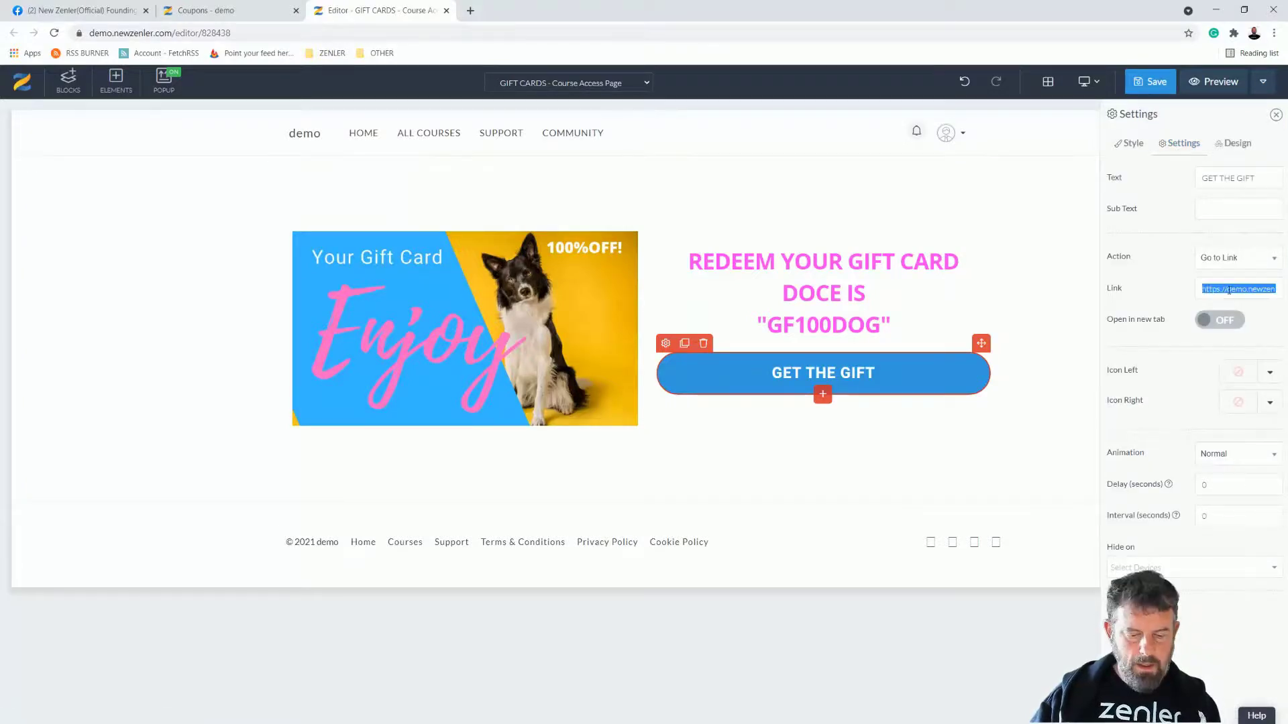
key("ctrl+v")
left_click(1155, 83)
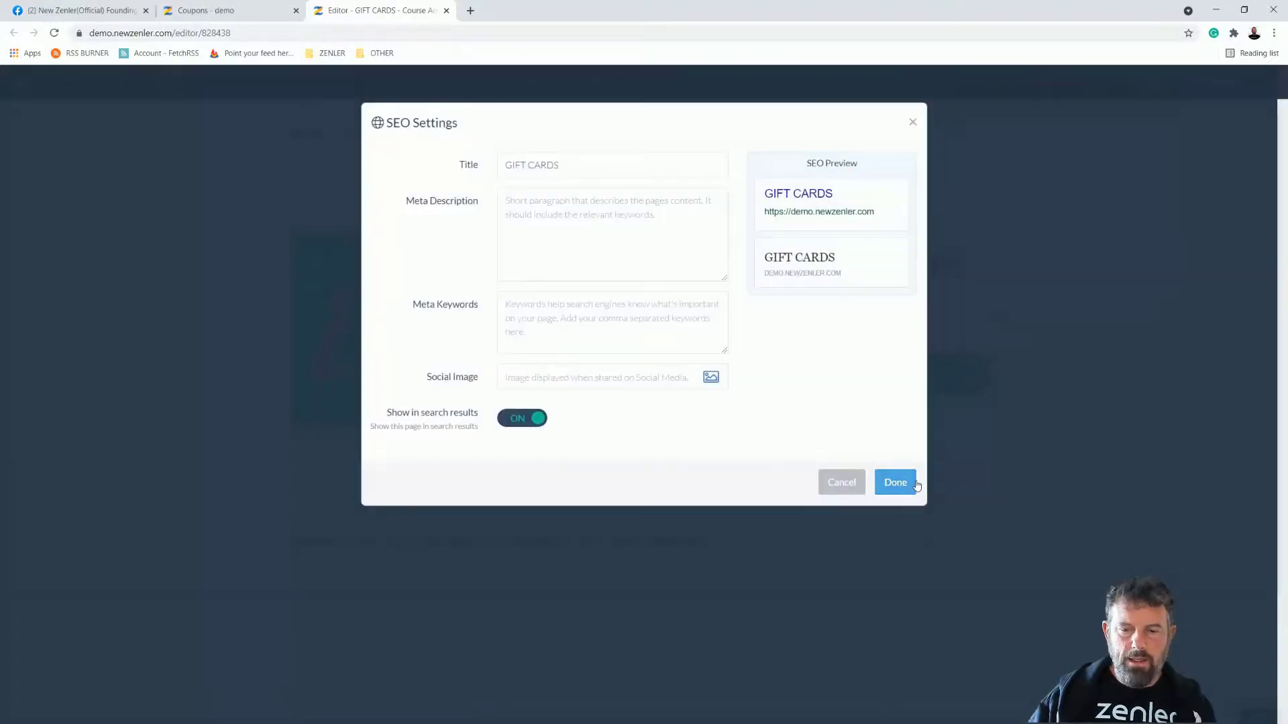
left_click(894, 483)
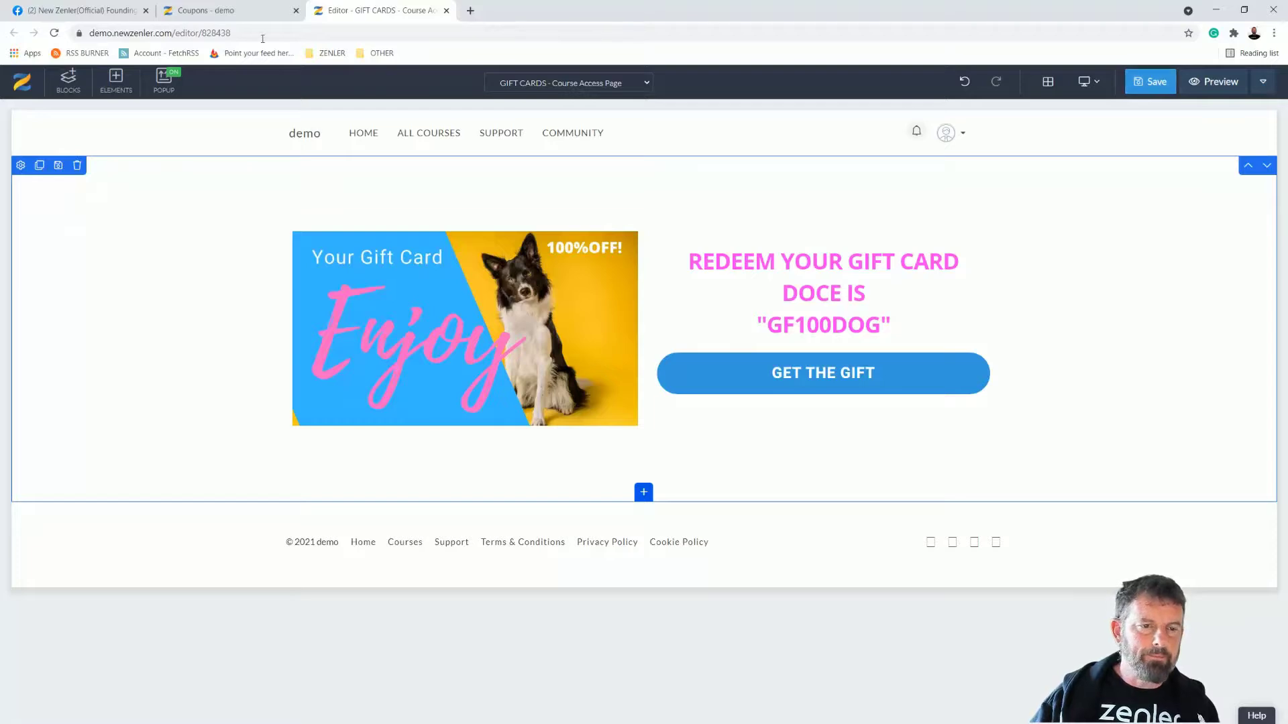
Step: Upload Your Gift Card.jpg as the GIFT CARDS course card image
left_click(231, 15)
left_click(915, 99)
left_click(210, 90)
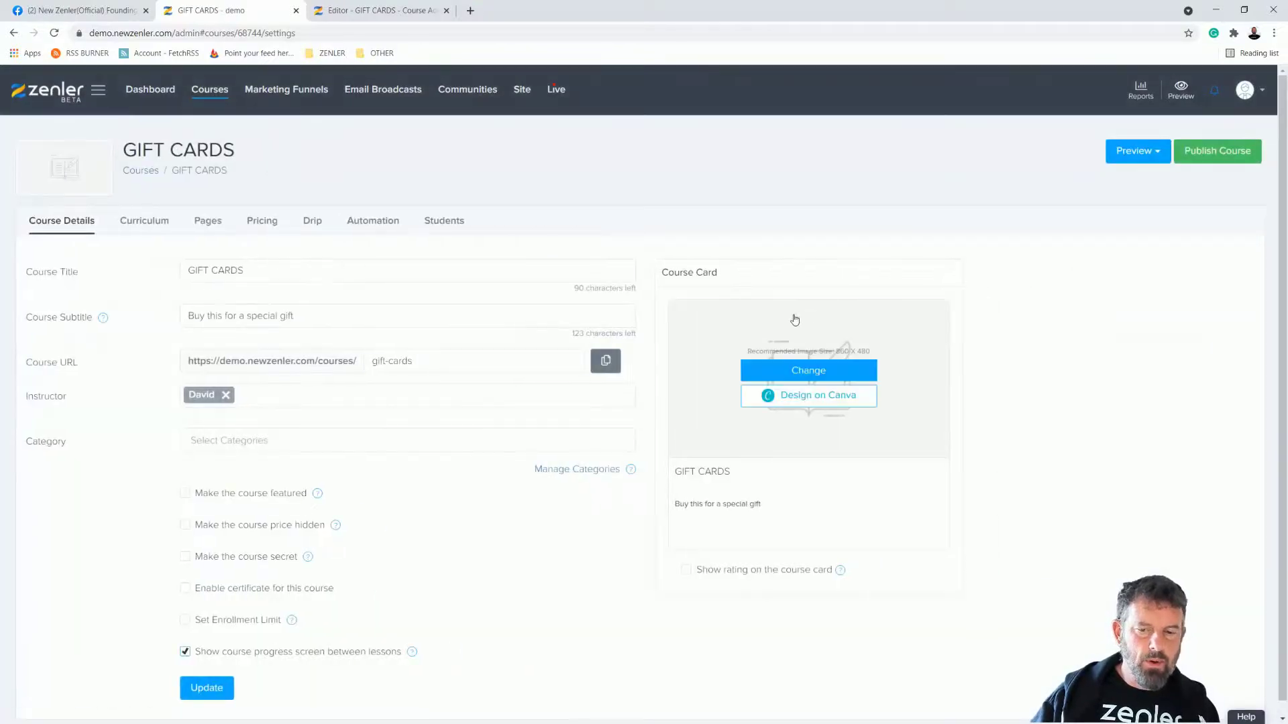
left_click(789, 369)
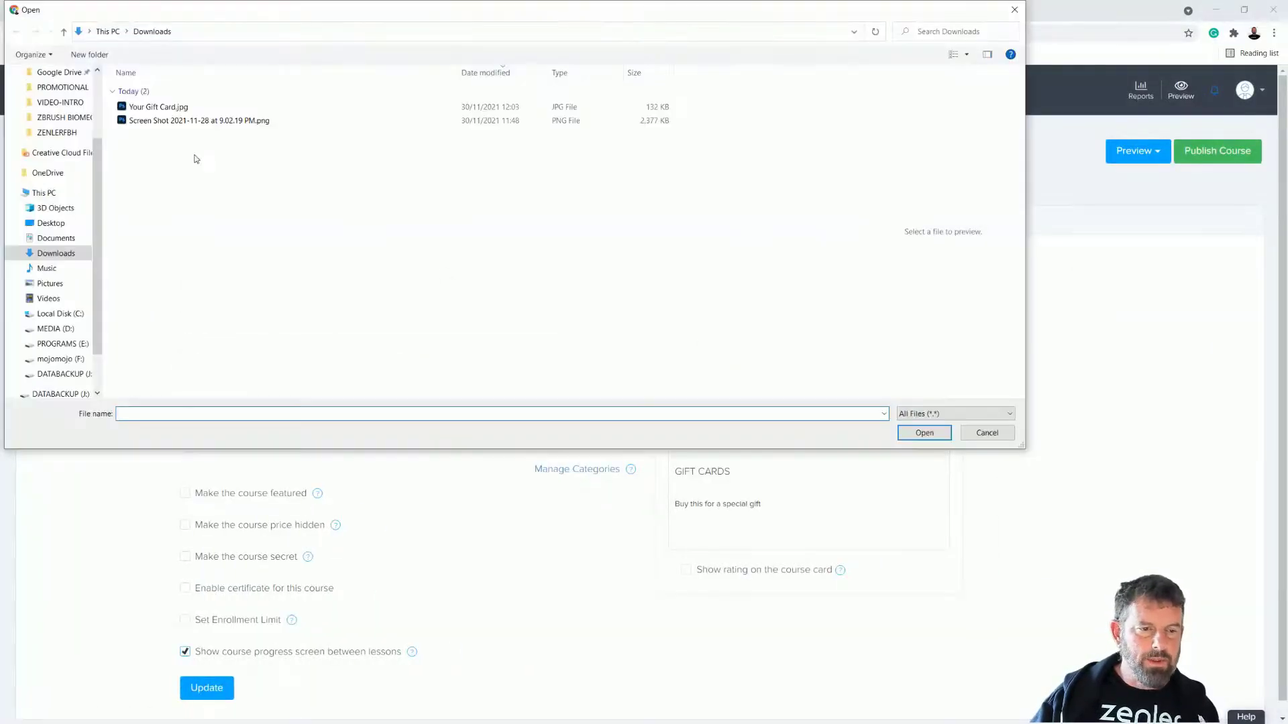
left_click(178, 107)
left_click(916, 433)
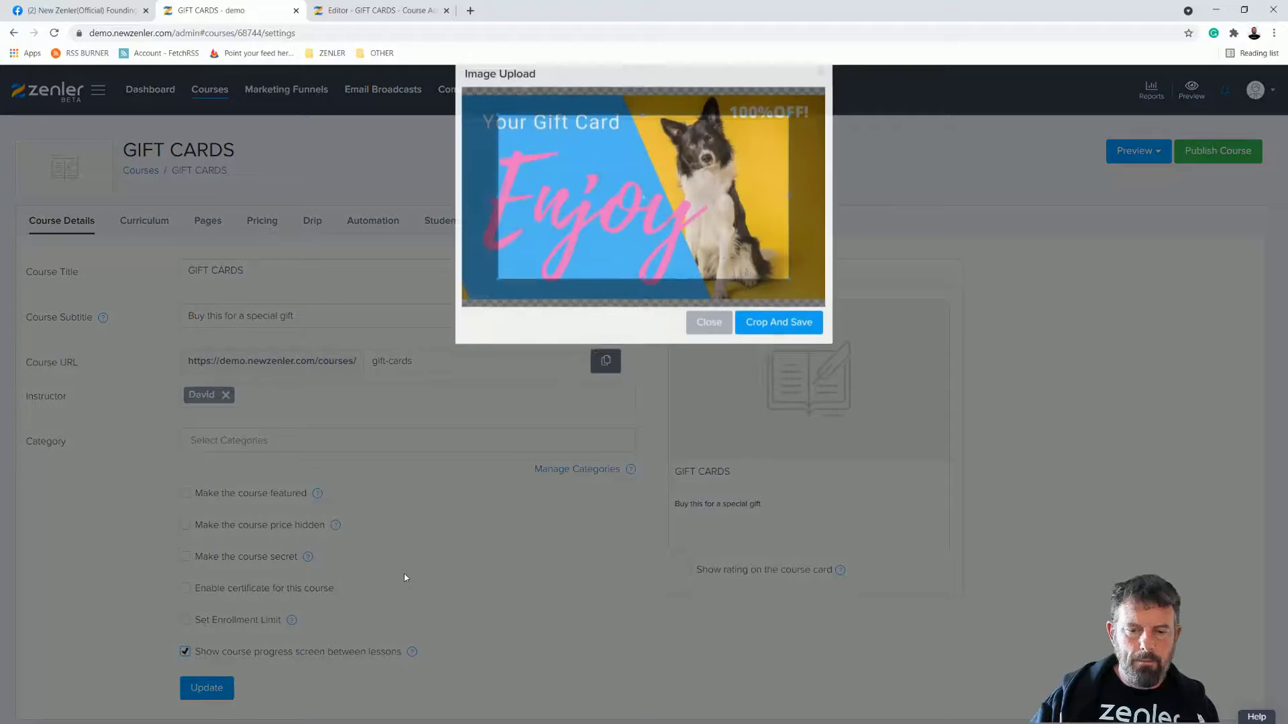
left_click(748, 353)
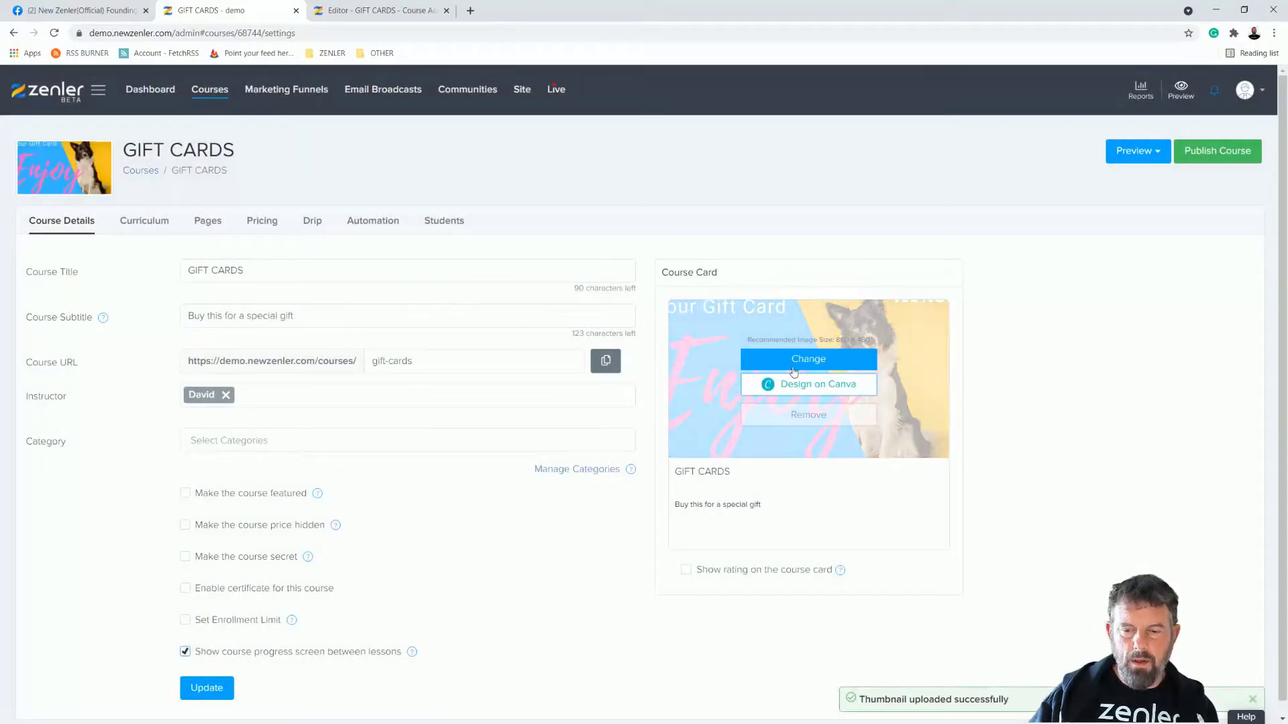
Step: Re-upload Your Gift Card.jpg and widen the crop to cover the whole image
left_click(804, 370)
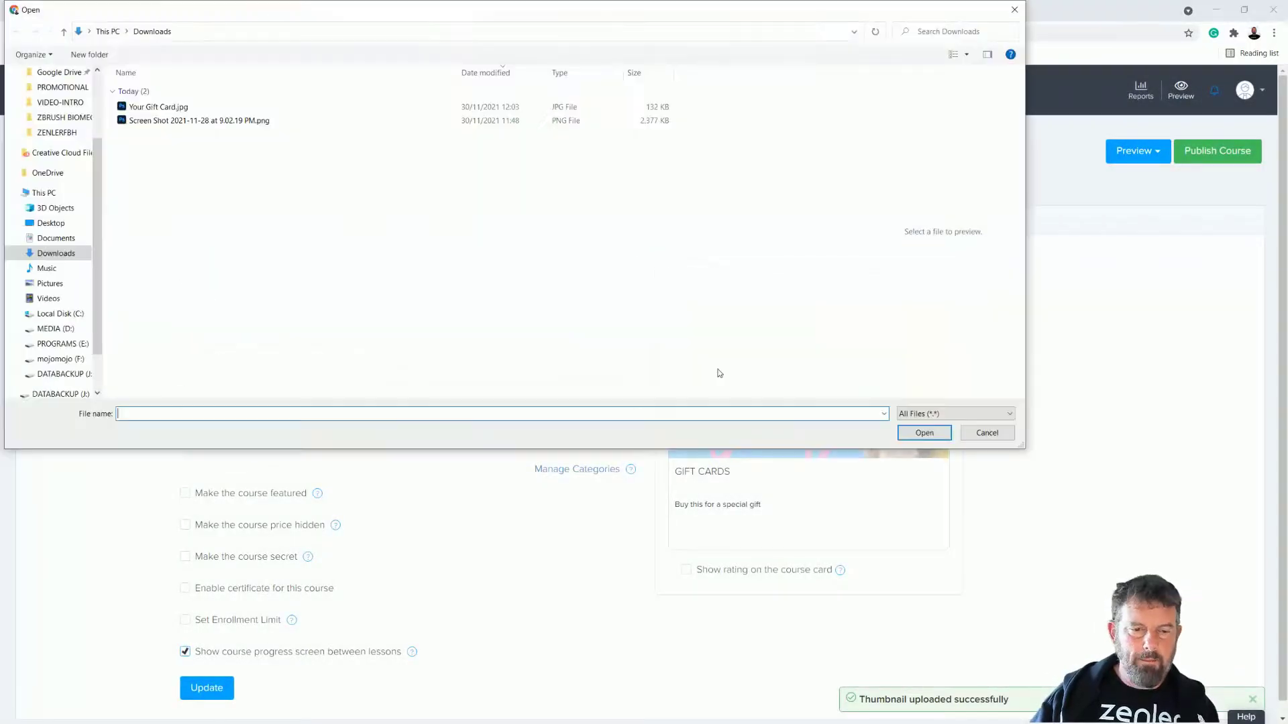
left_click(235, 108)
left_click(923, 432)
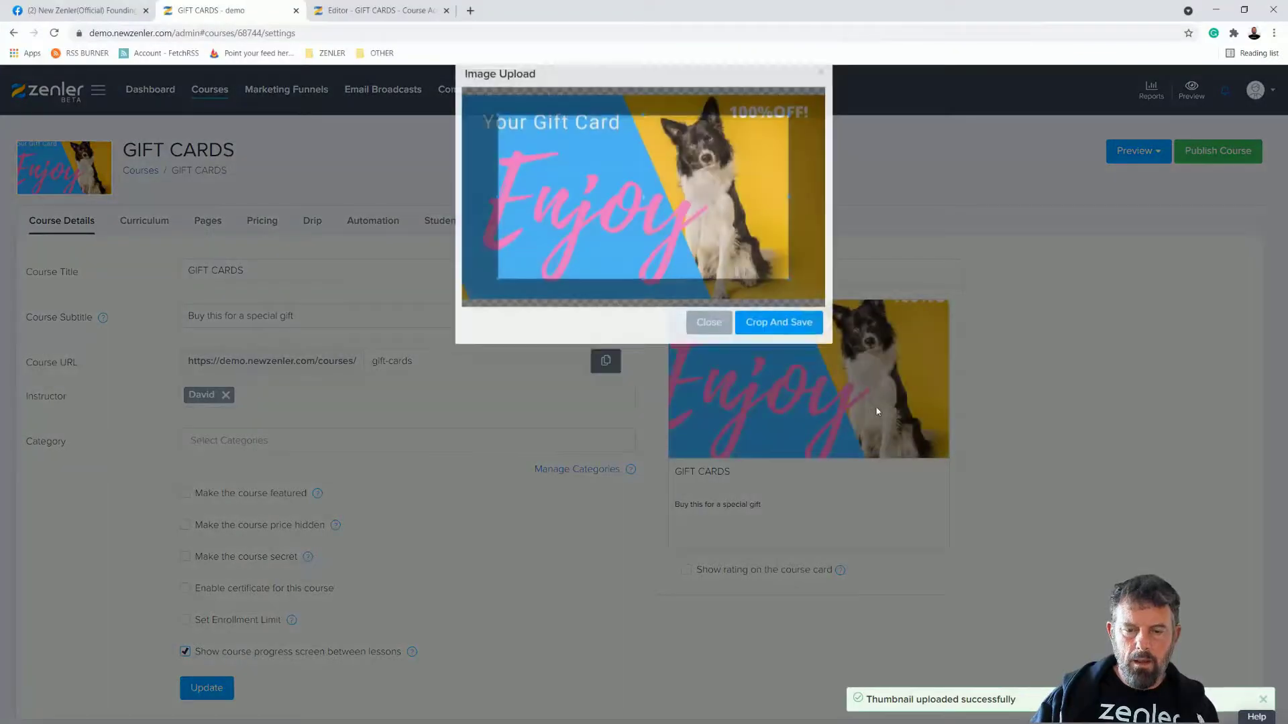
left_click_drag(501, 307, 465, 328)
left_click_drag(787, 141, 824, 144)
left_click(768, 348)
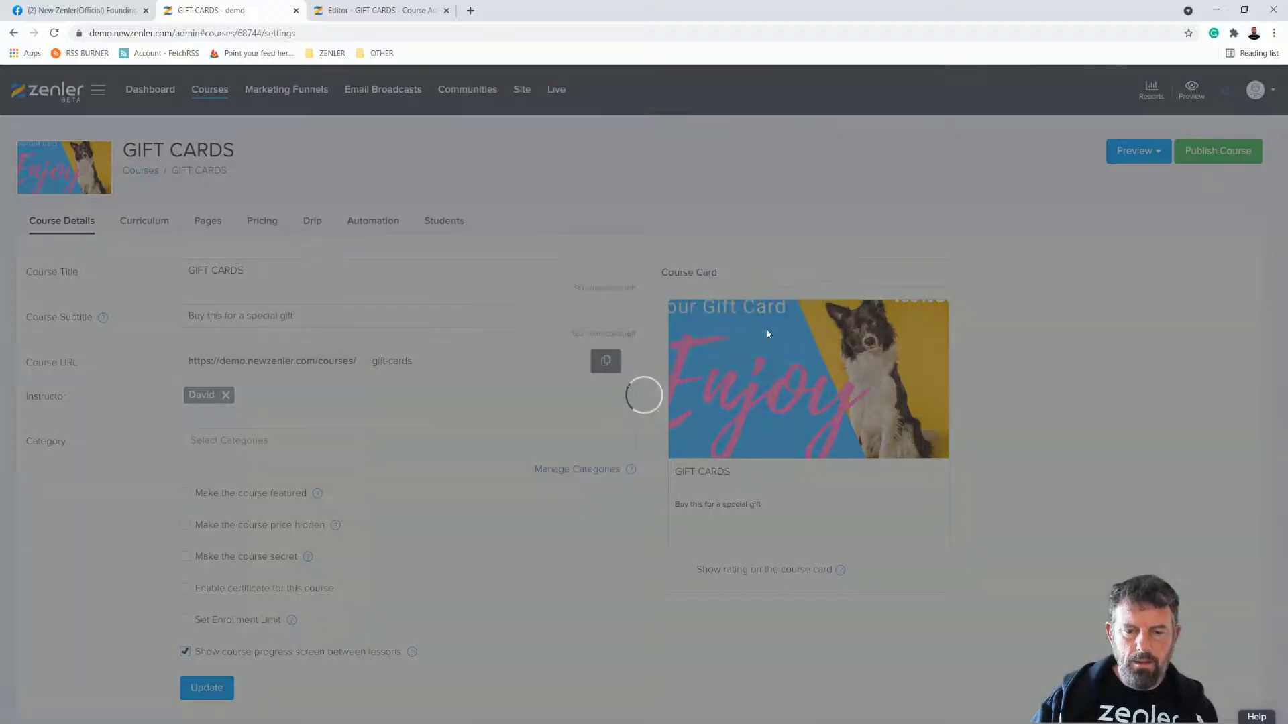
Step: Save the course details with Update and publish the GIFT CARDS course
mouse_move(843, 390)
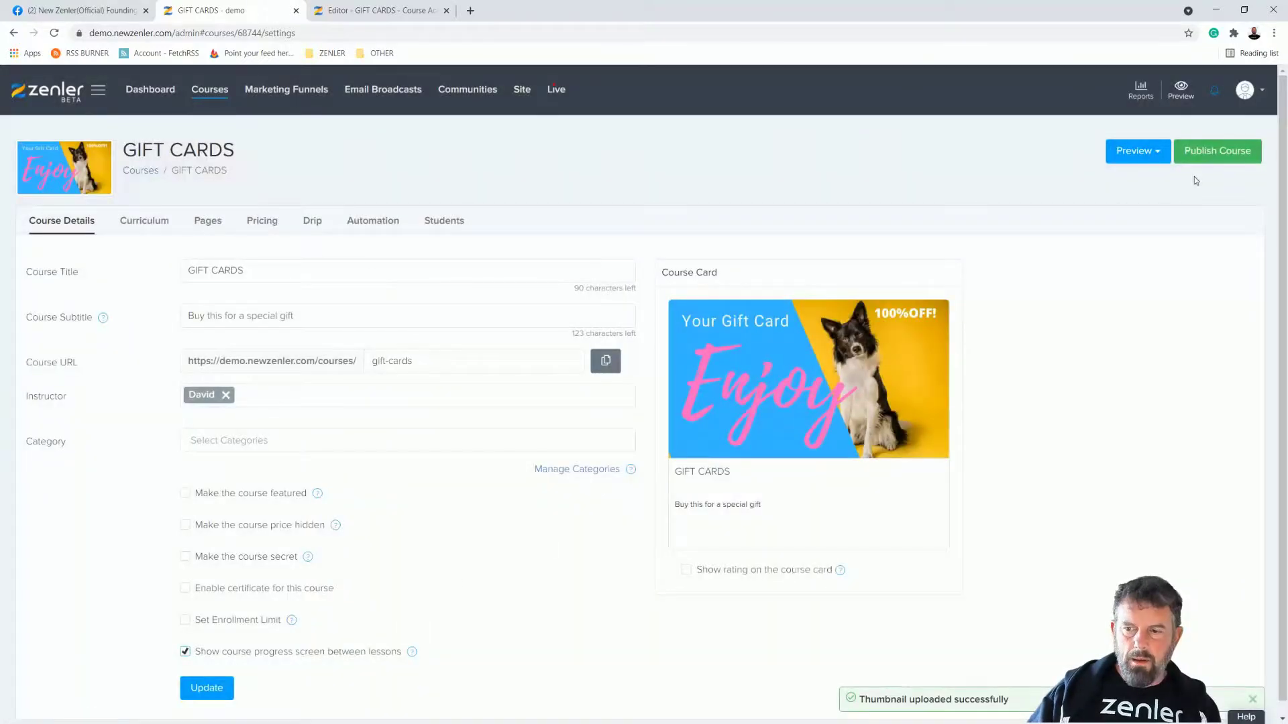
left_click(192, 686)
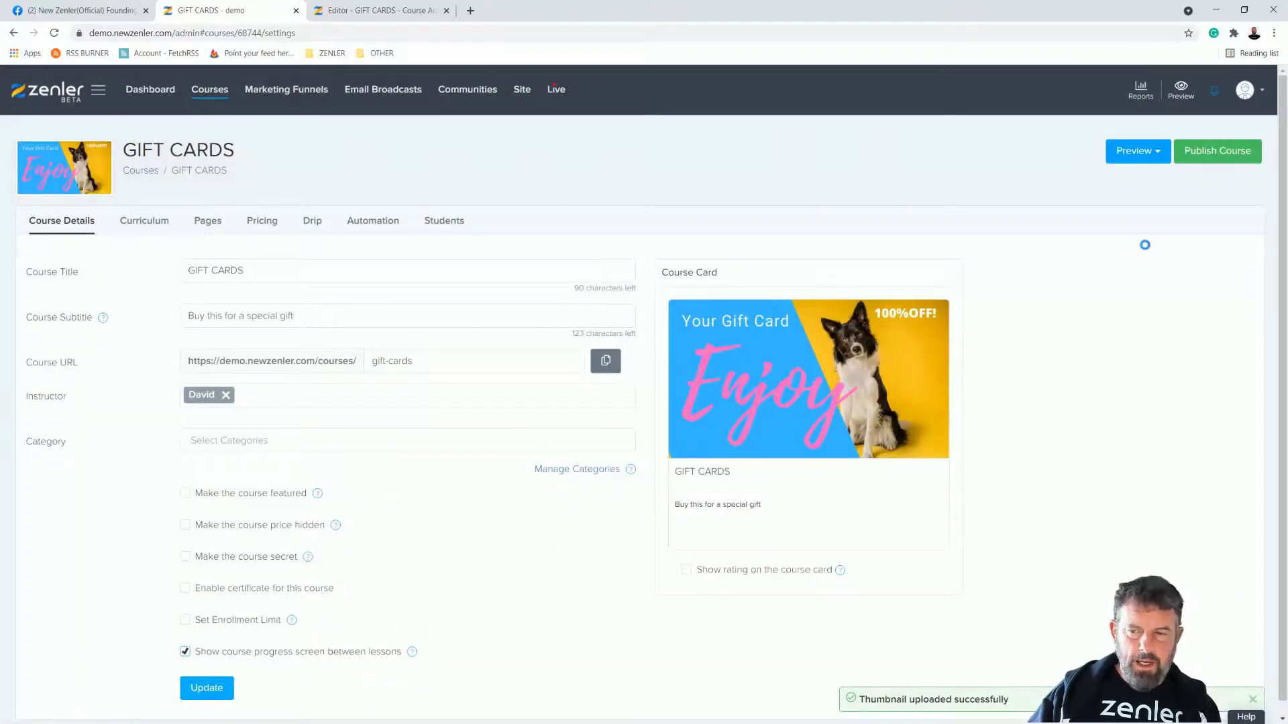
left_click(1213, 153)
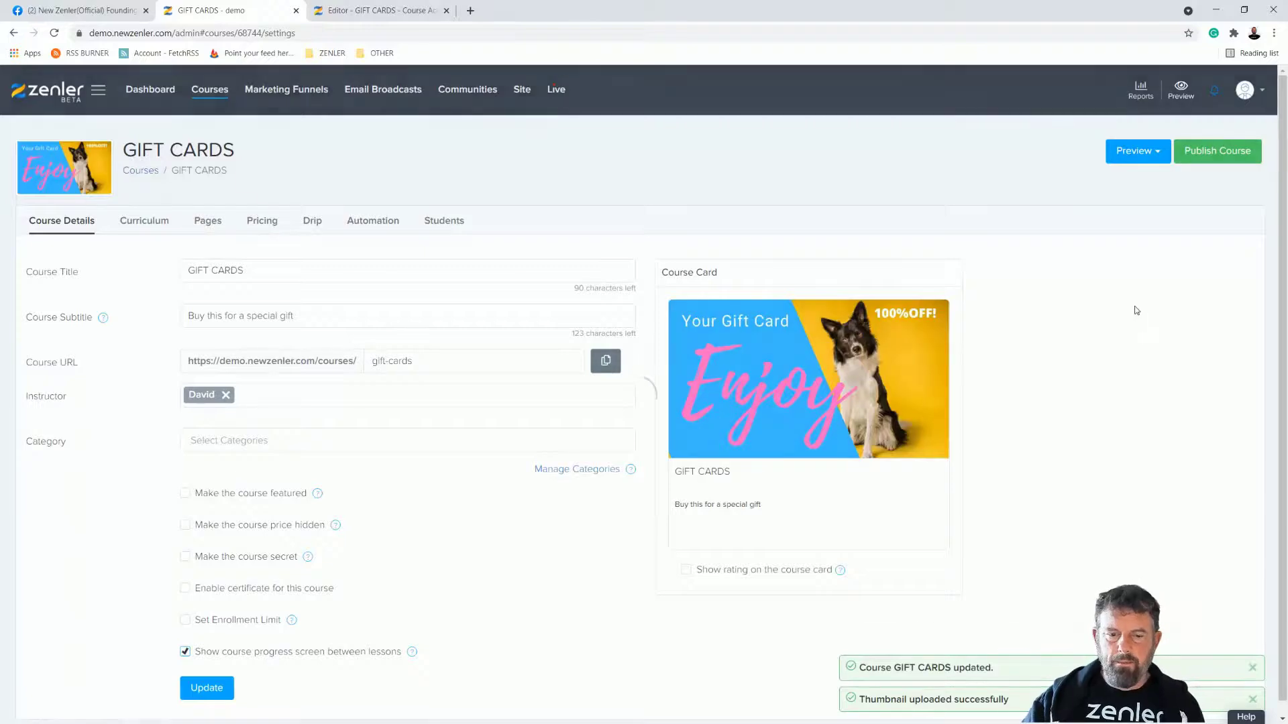
Step: Load the demo site in a new tab and view the GIFT CARDS course checkout
left_click(469, 10)
type("demo")
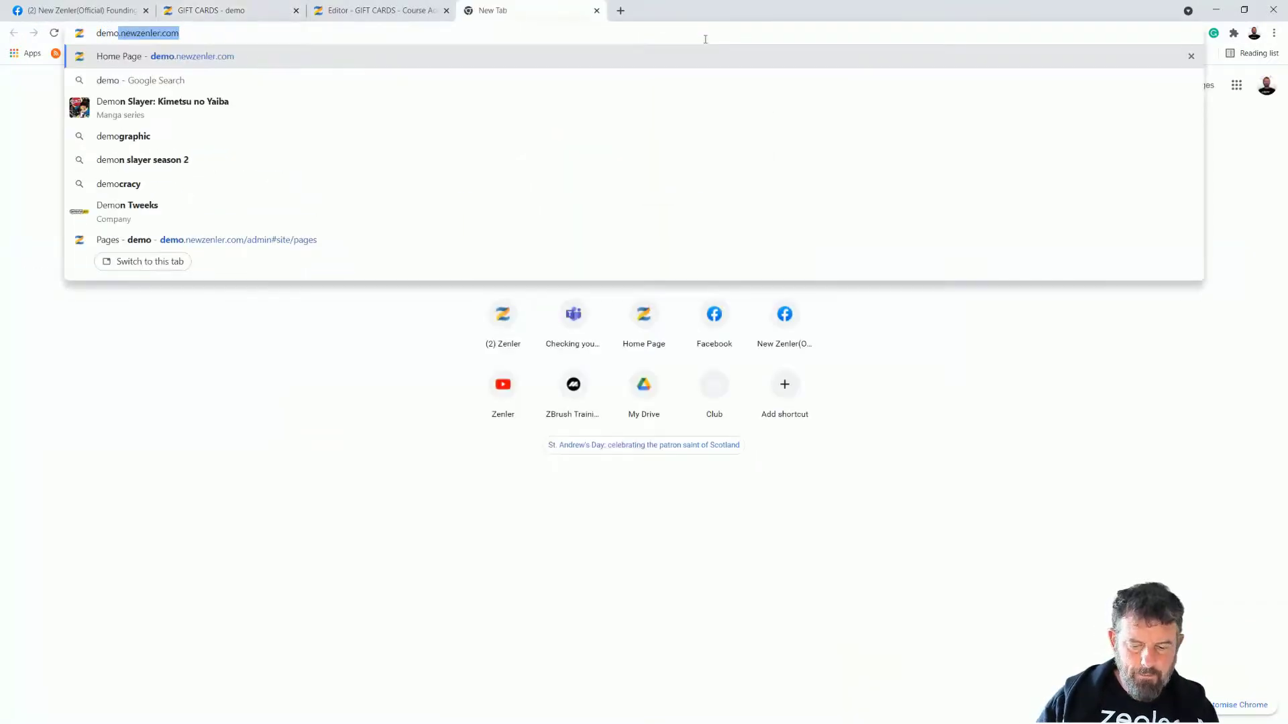
key("Return")
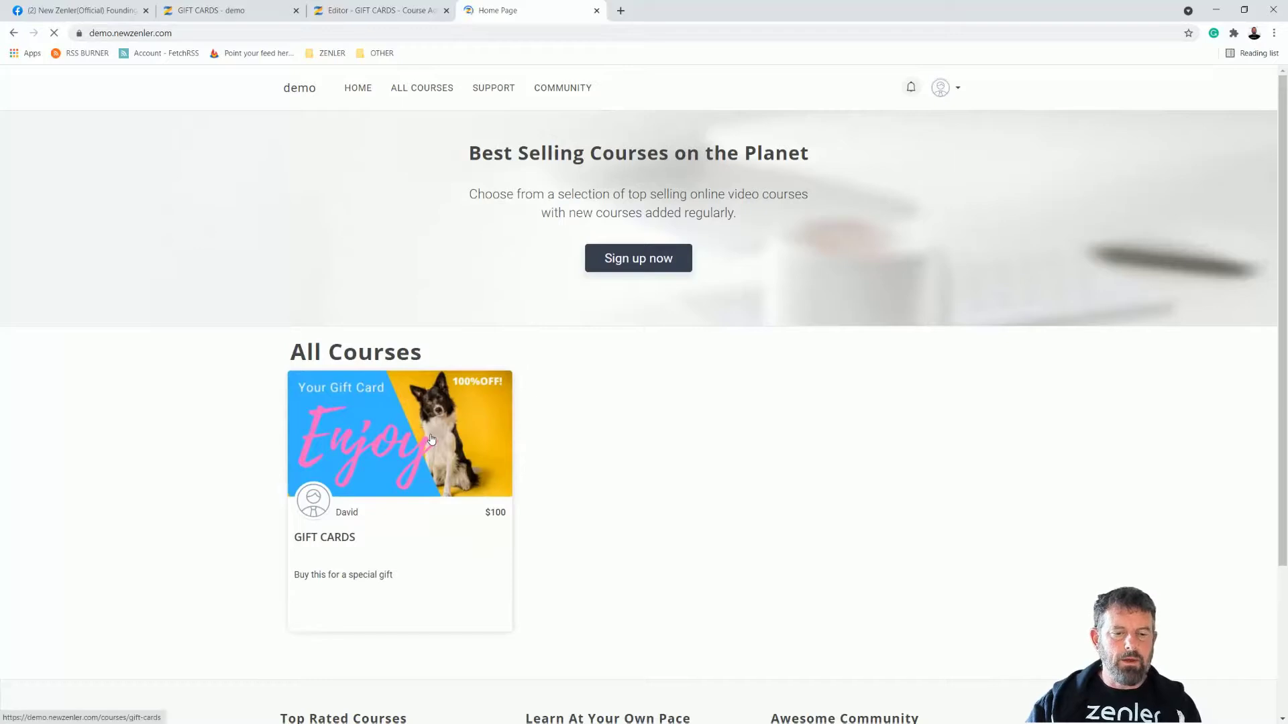
left_click(430, 436)
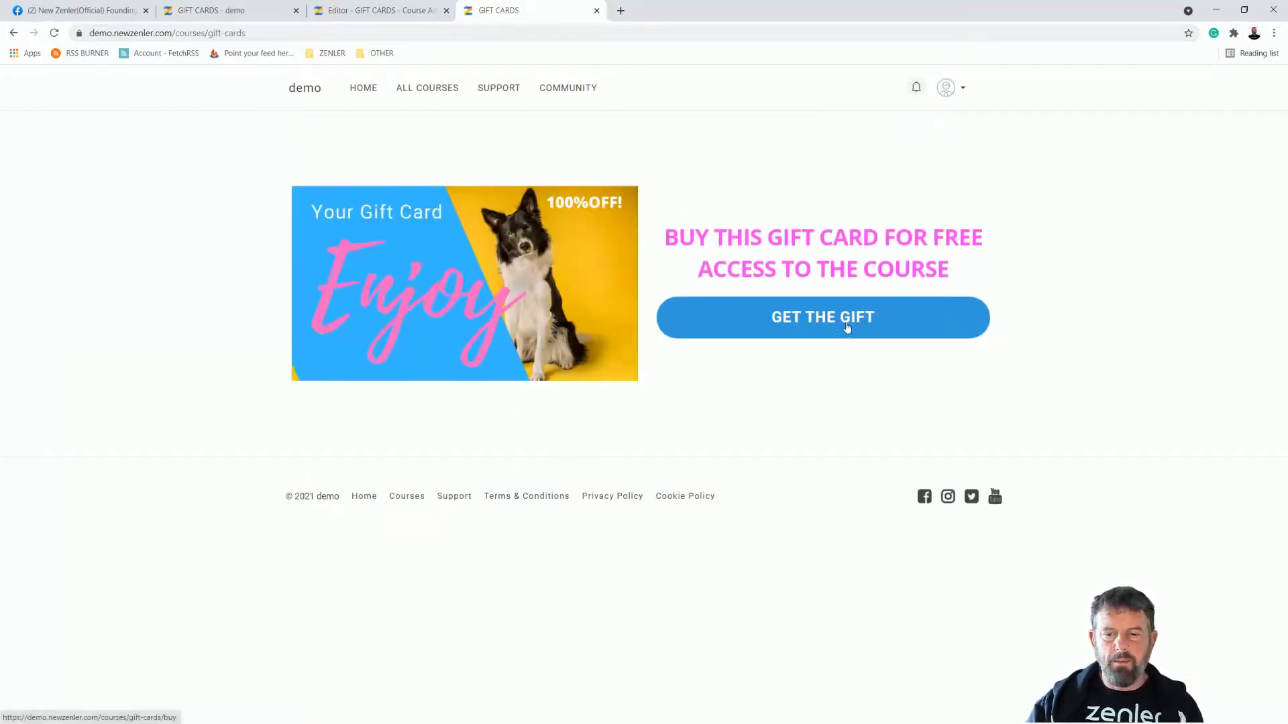
left_click(813, 319)
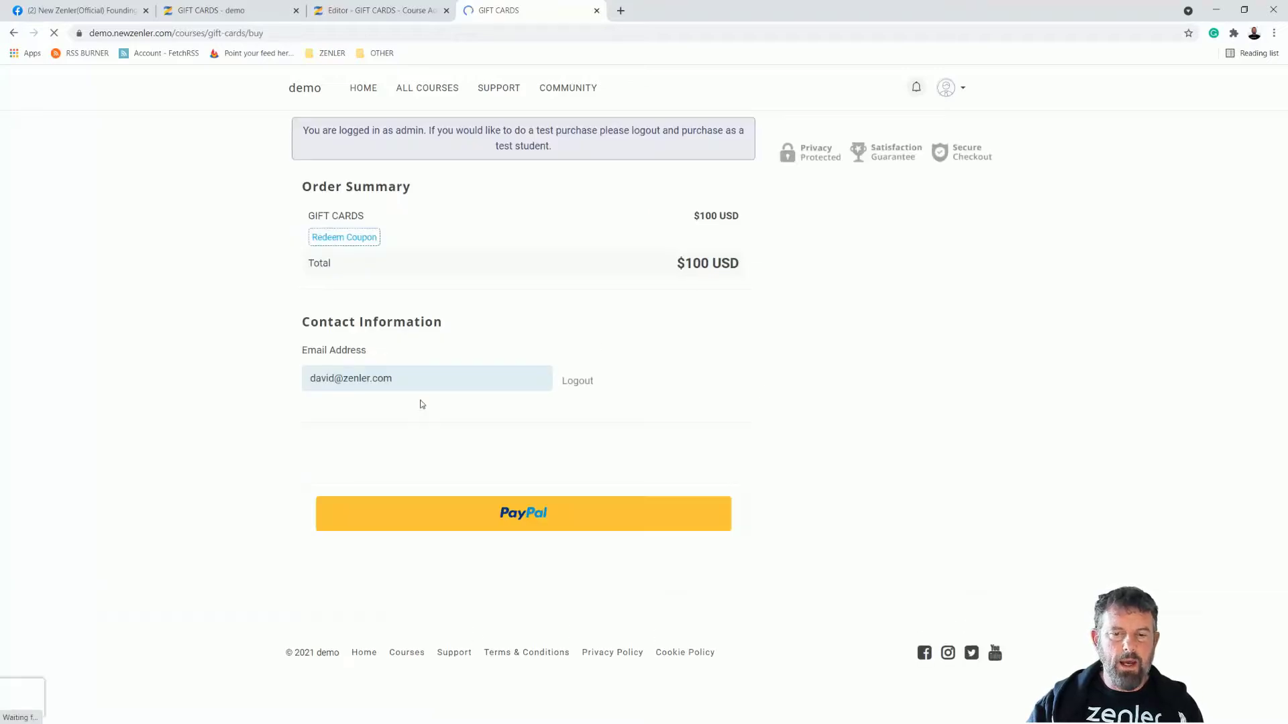
Step: Preview the course access page as a student and follow the GET THE GIFT button
left_click(208, 11)
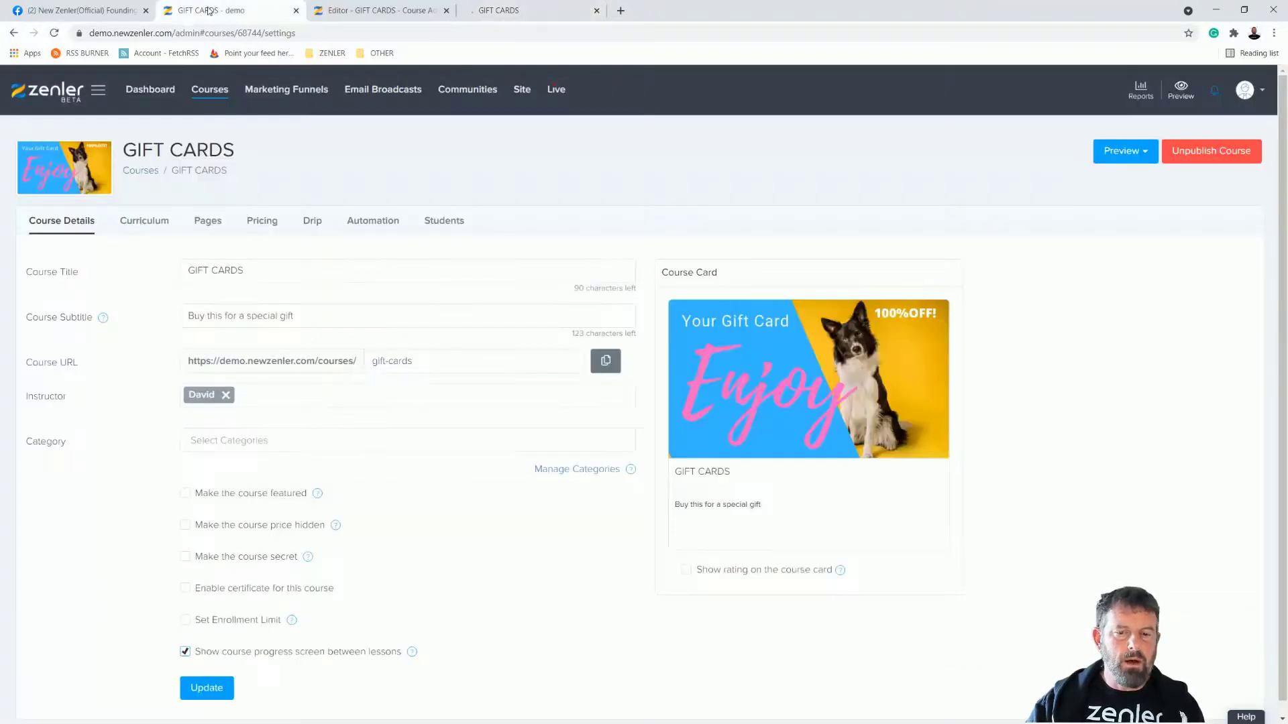
left_click(1155, 157)
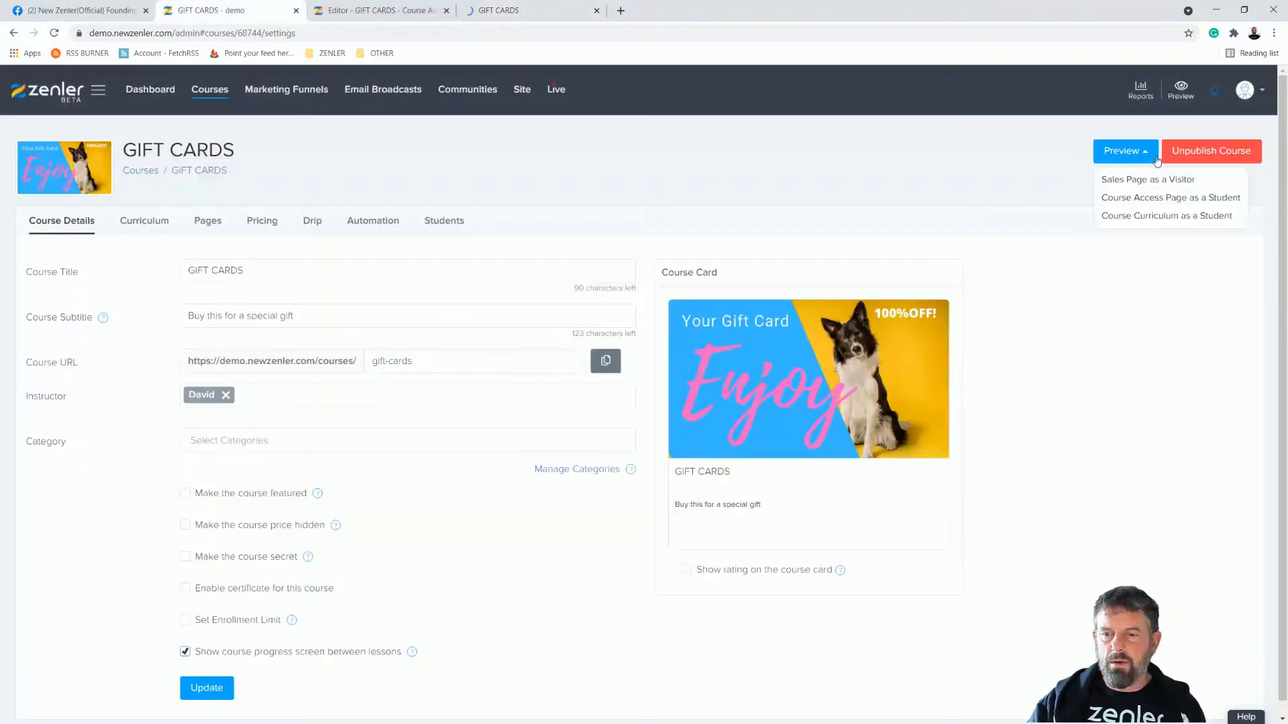
left_click(1133, 201)
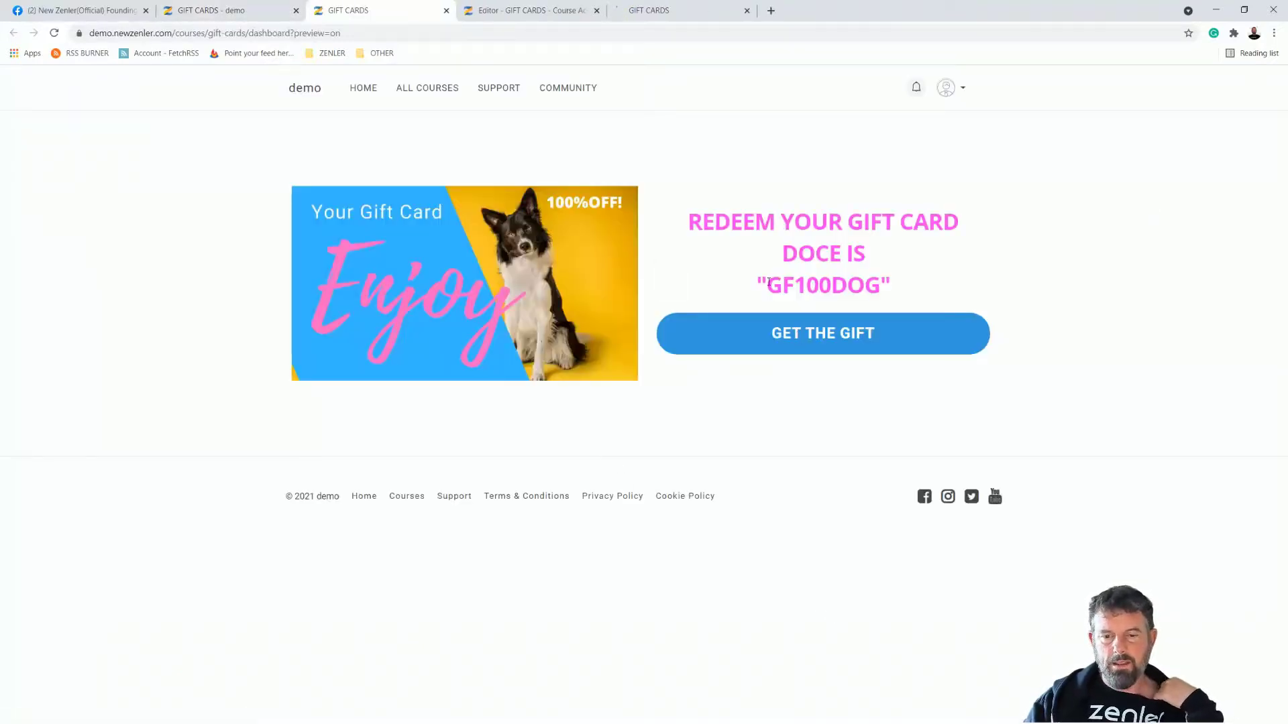
left_click_drag(767, 285, 900, 288)
left_click(812, 397)
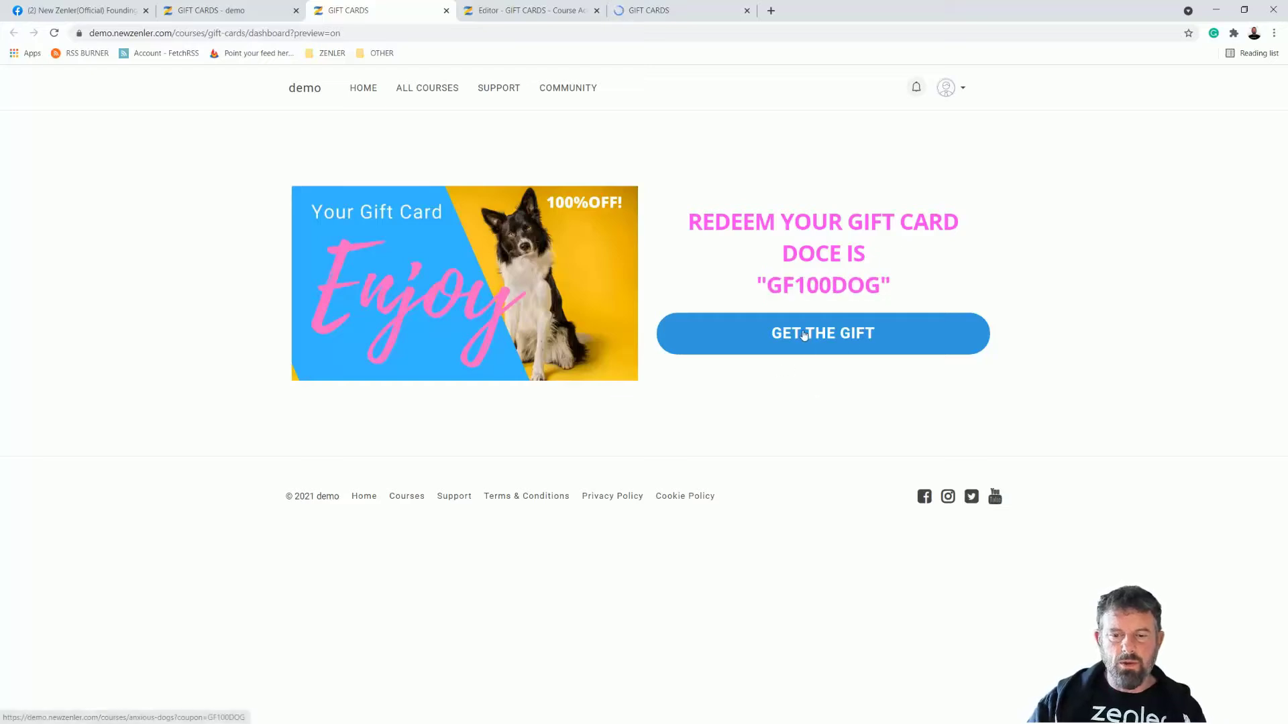
left_click(796, 338)
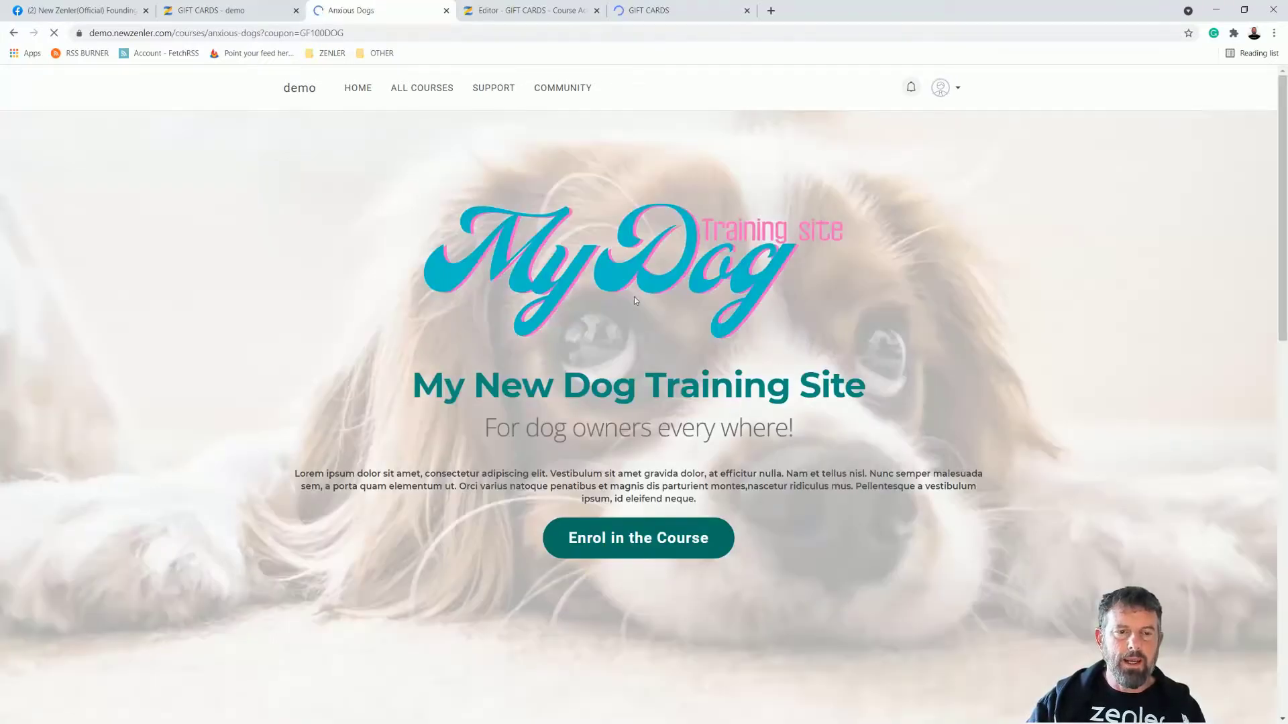
Step: Confirm coupon=GF100DOG in the URL, enrol in Anxious Dogs, and check the $0 total
left_click_drag(294, 34, 355, 33)
scroll(792, 382, "down", 3)
left_click(719, 350)
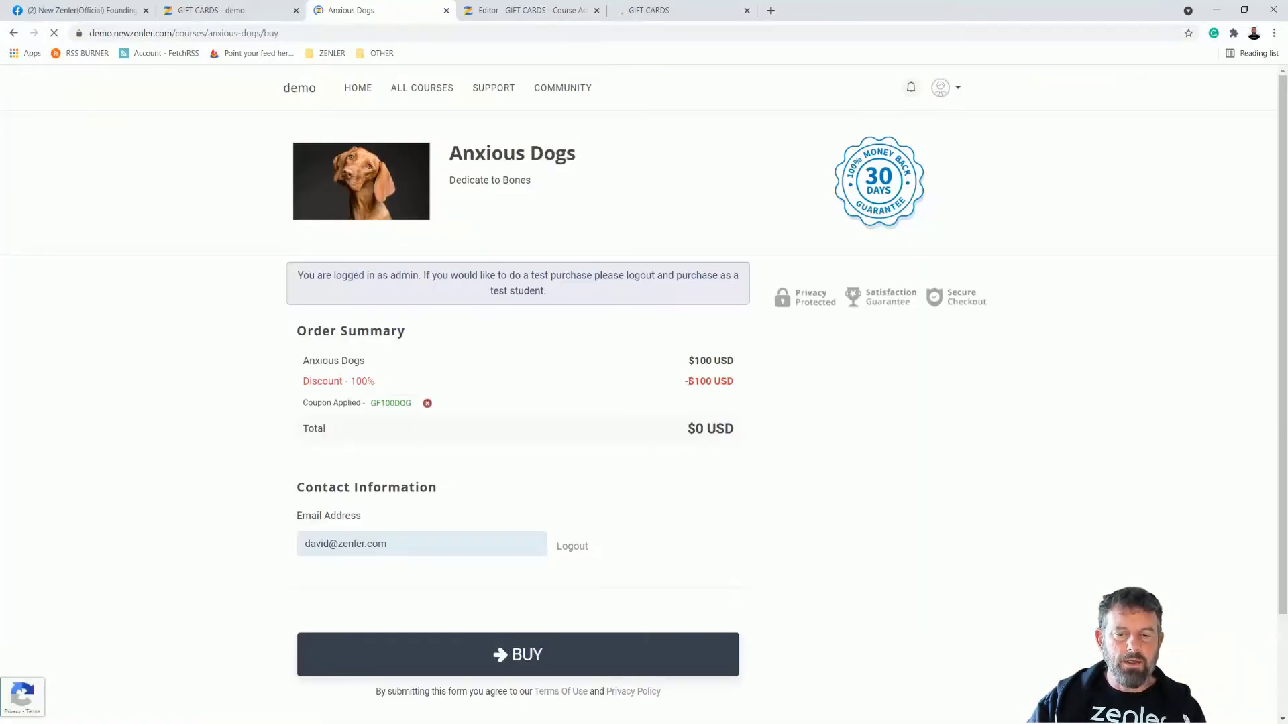
left_click_drag(688, 381, 737, 381)
left_click(835, 412)
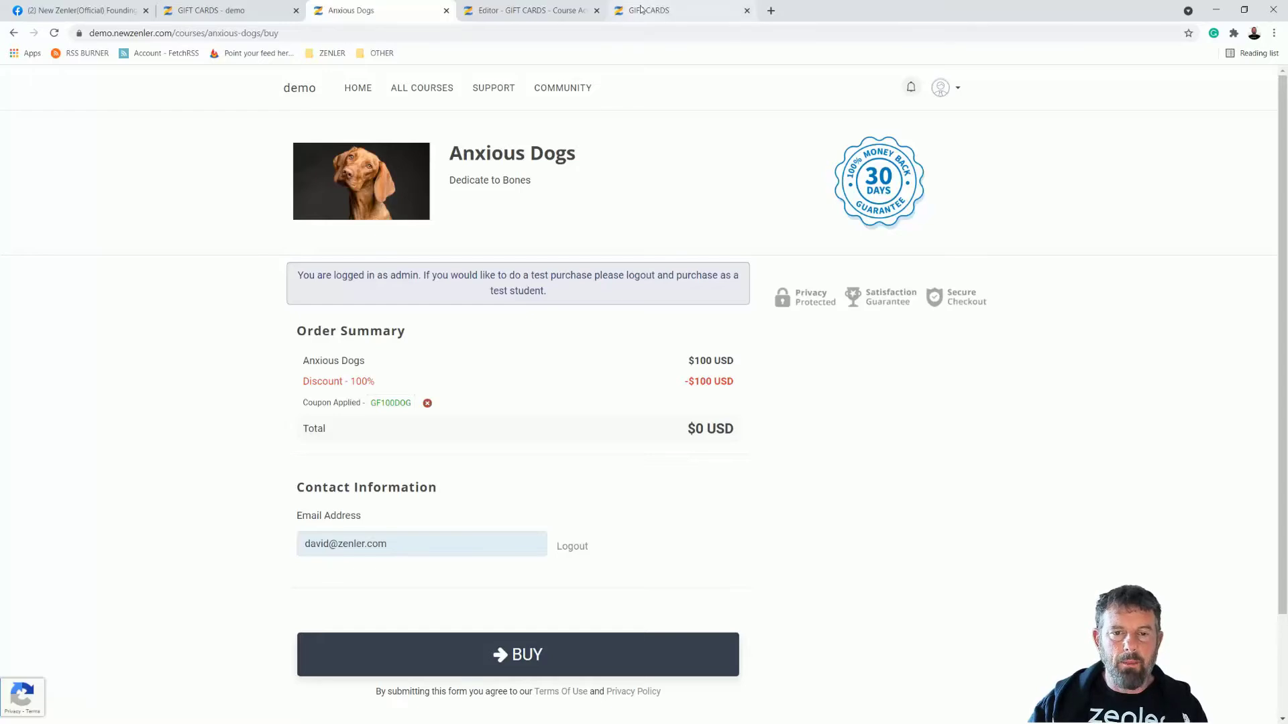
Step: Go back to the Editor - GIFT CARDS tab and select GF100DOG in the pink heading
left_click(532, 11)
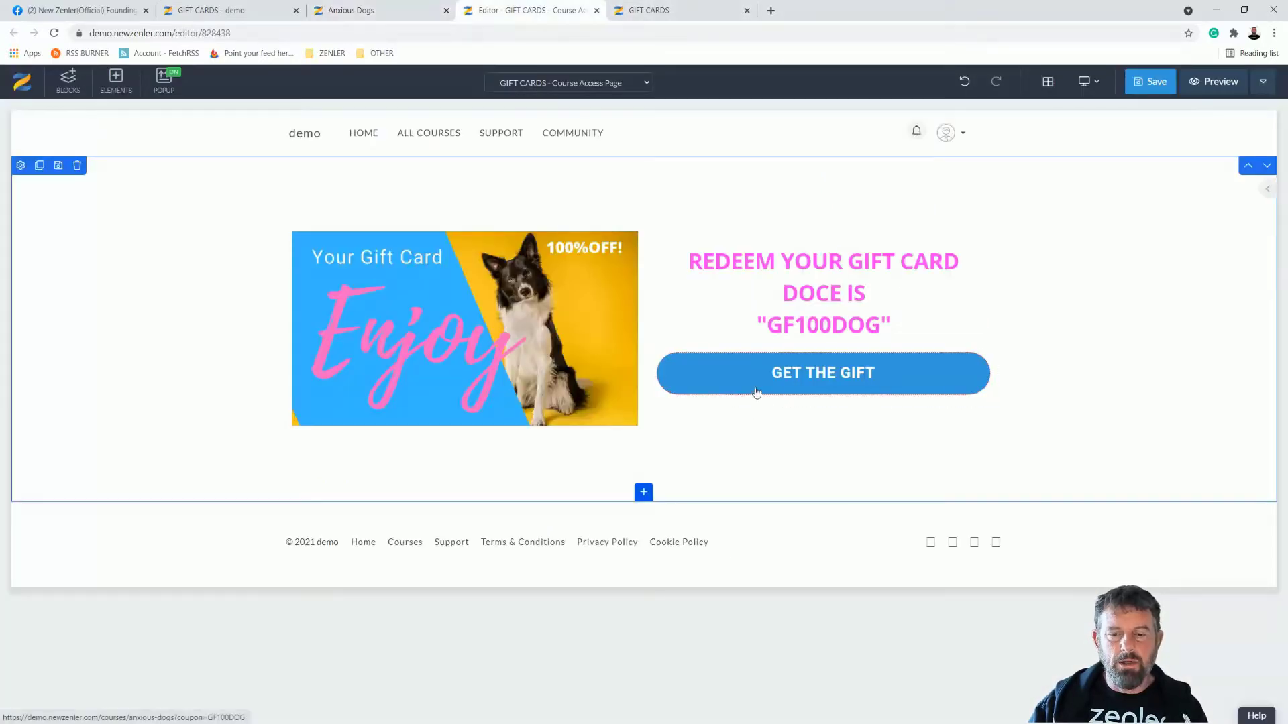
left_click(856, 328)
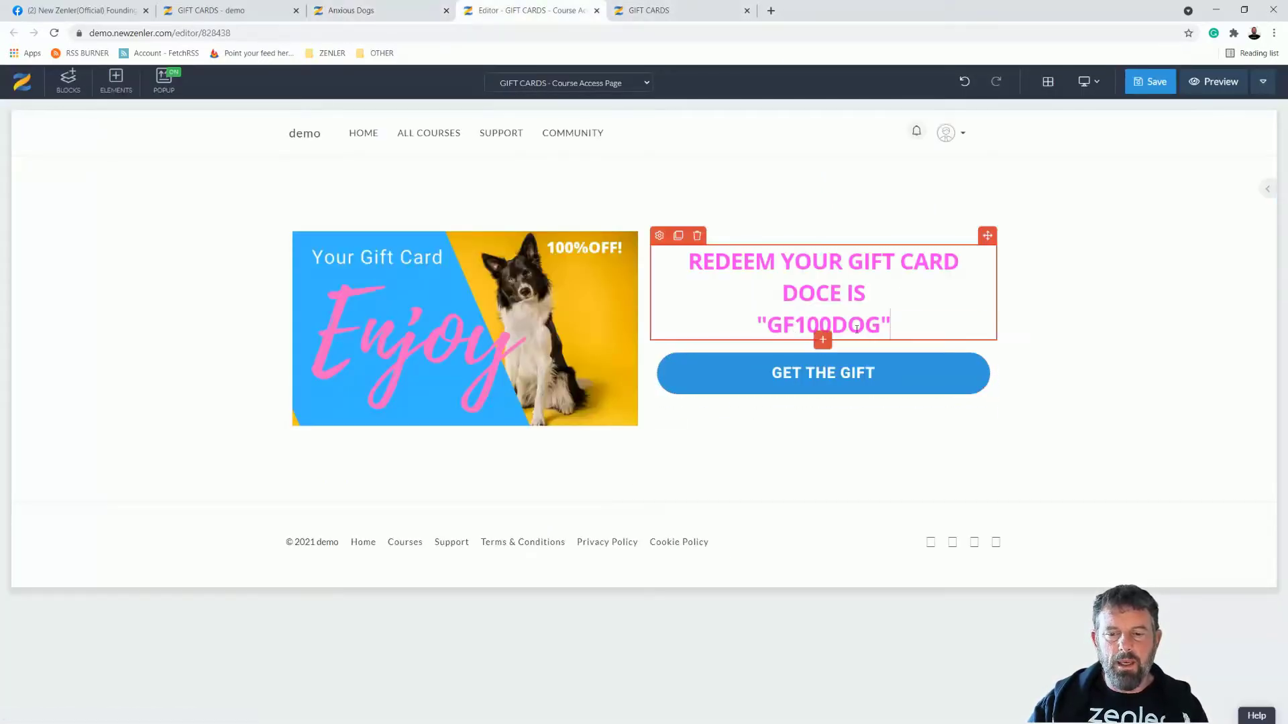
left_click_drag(881, 324, 766, 324)
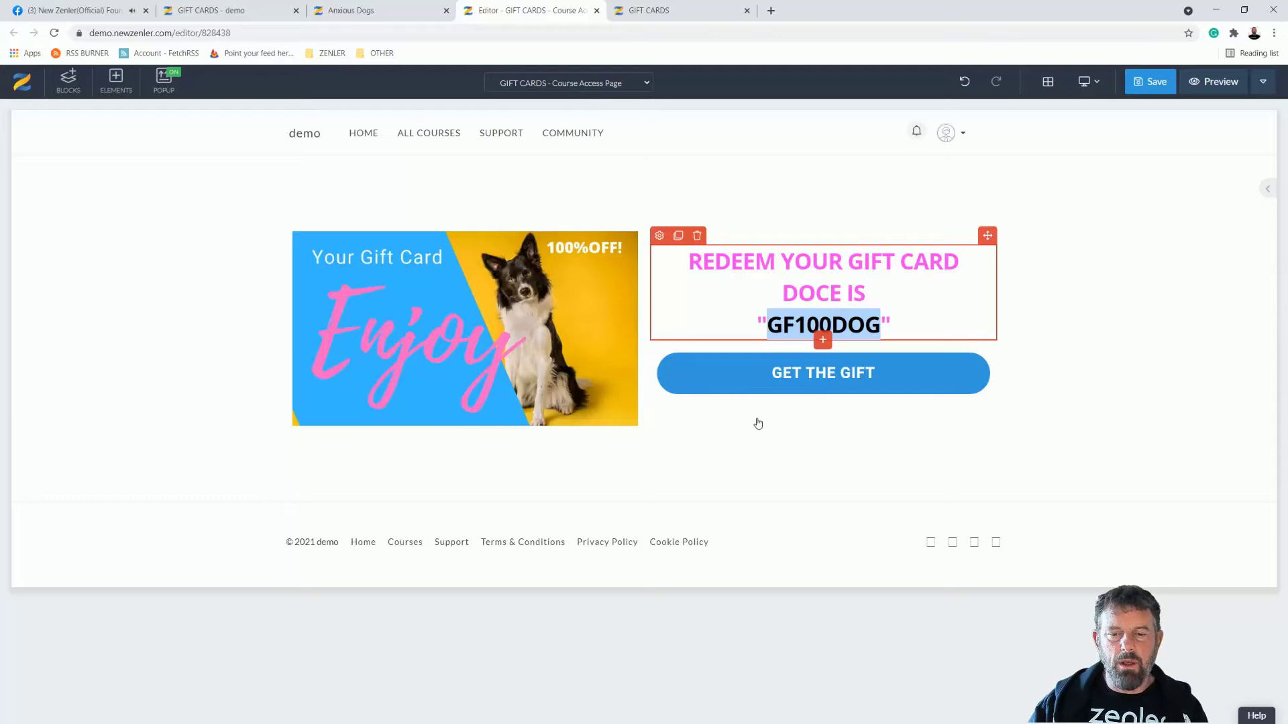